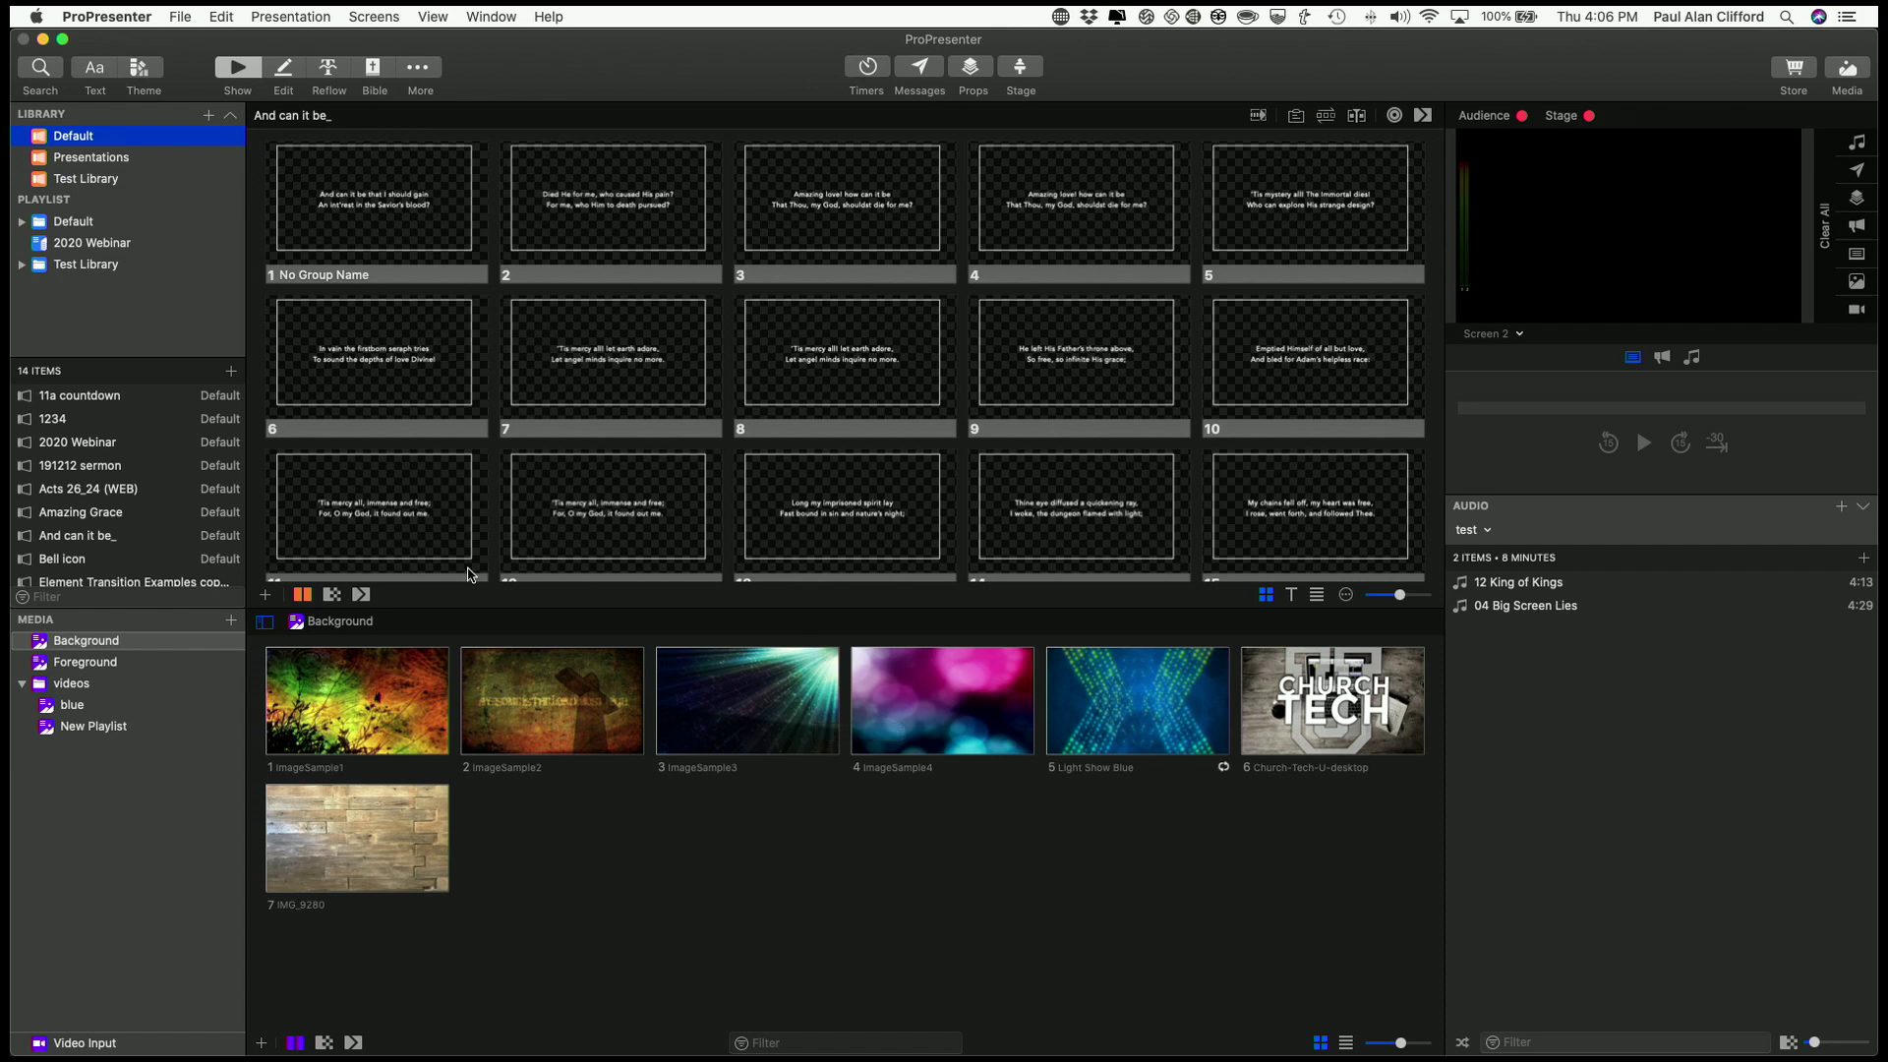
Add a new playlist from the Library + menu and name it 200116.
left_click(208, 116)
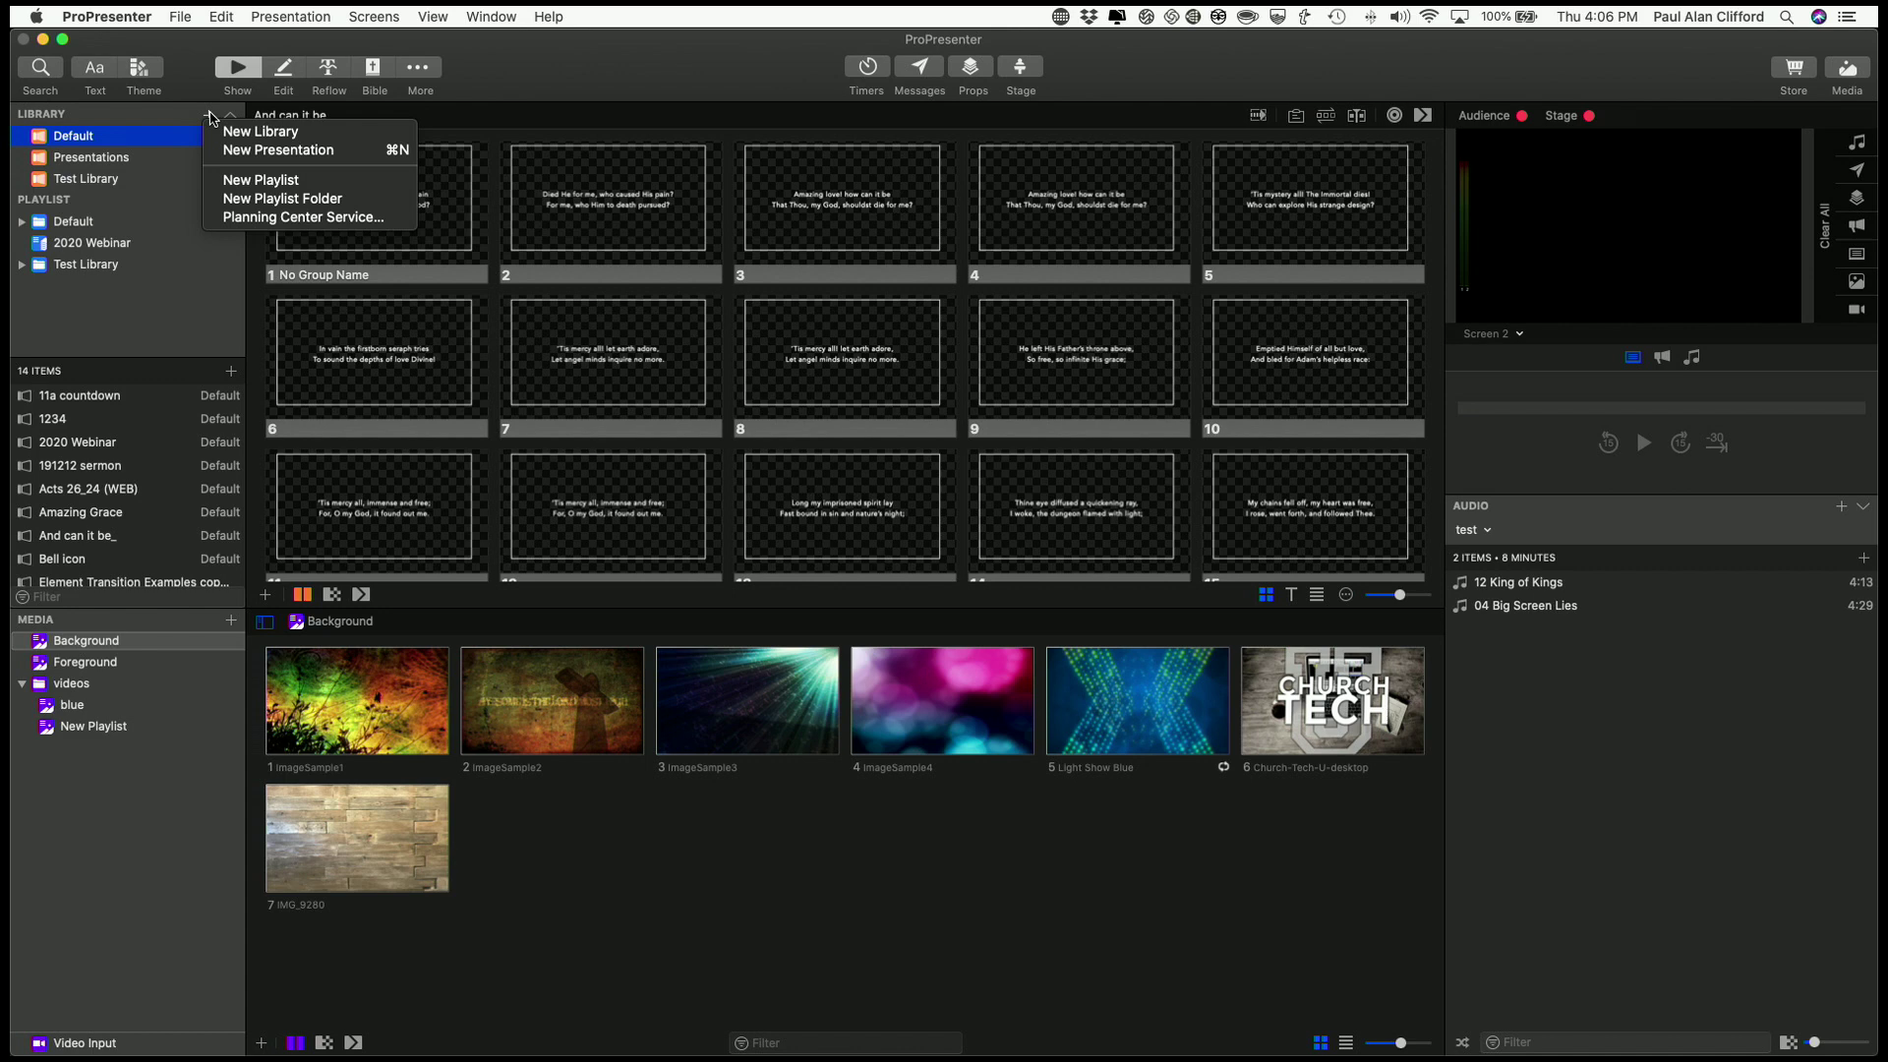
left_click(234, 179)
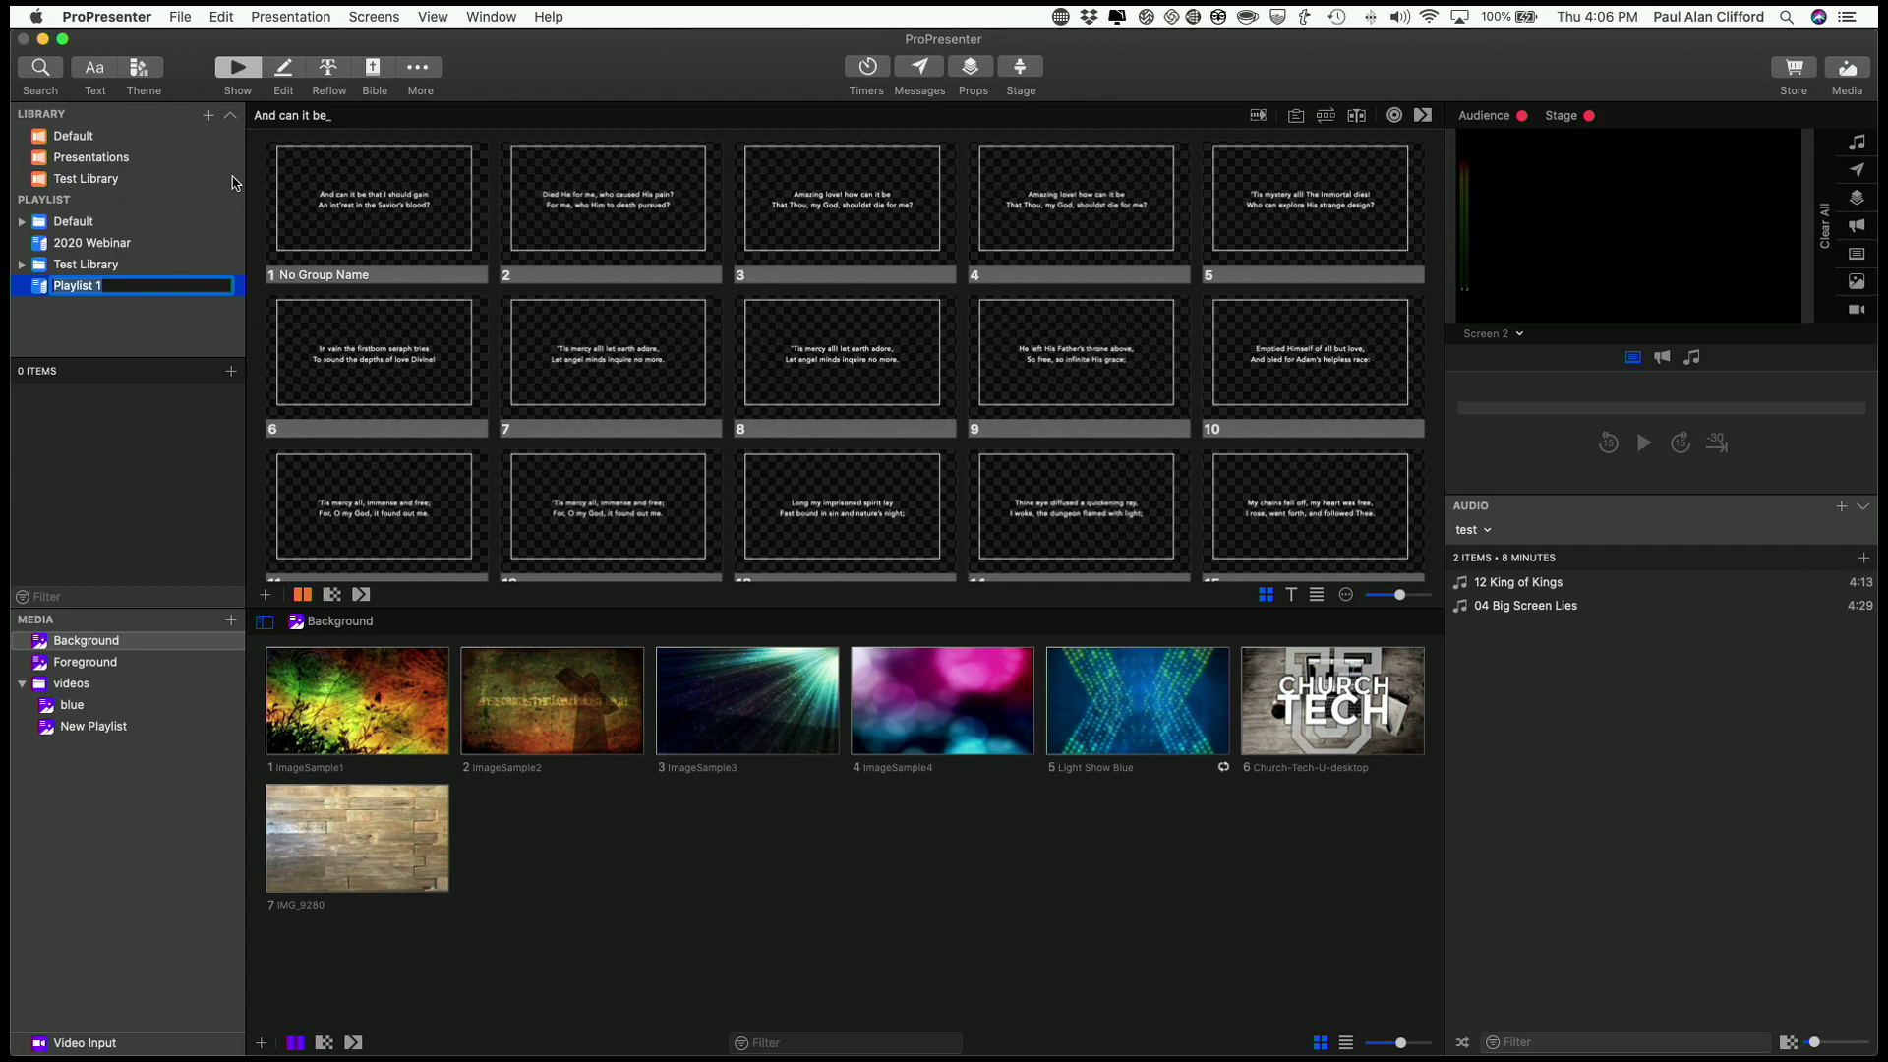
type("200116")
key("Return")
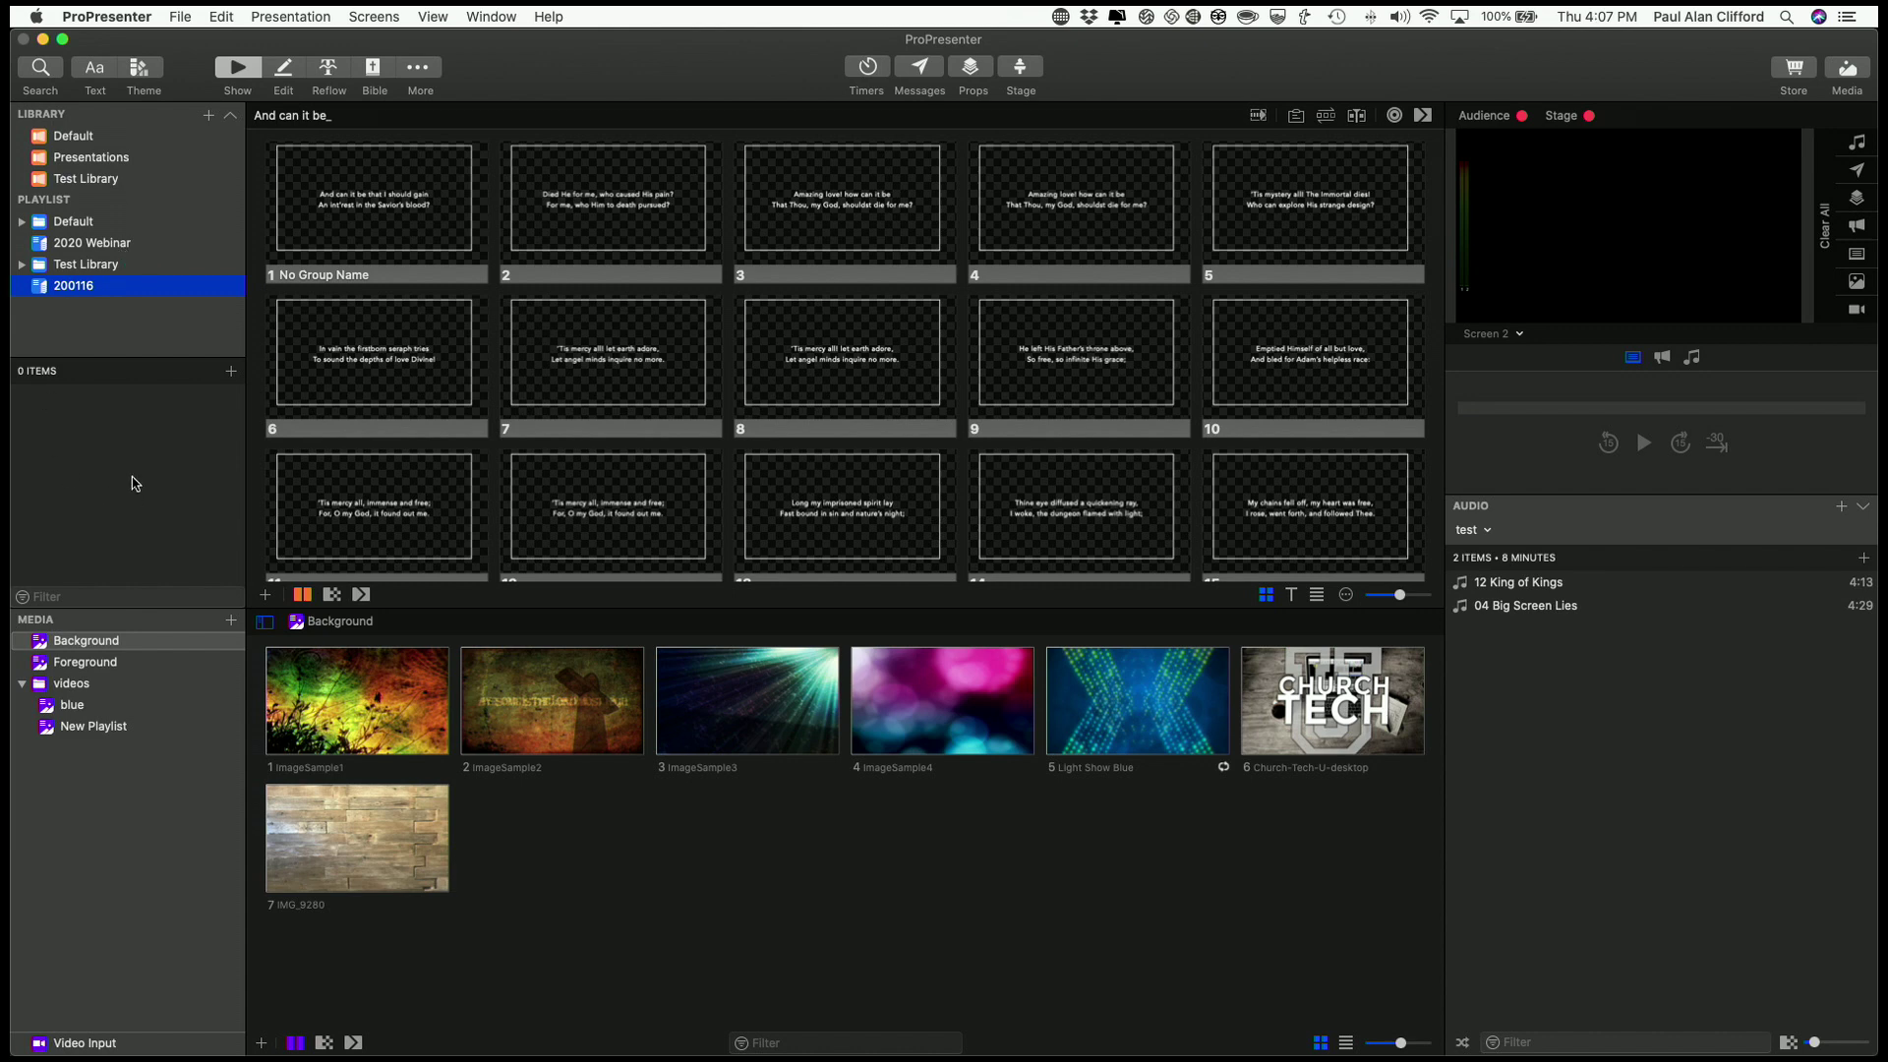
left_click(71, 145)
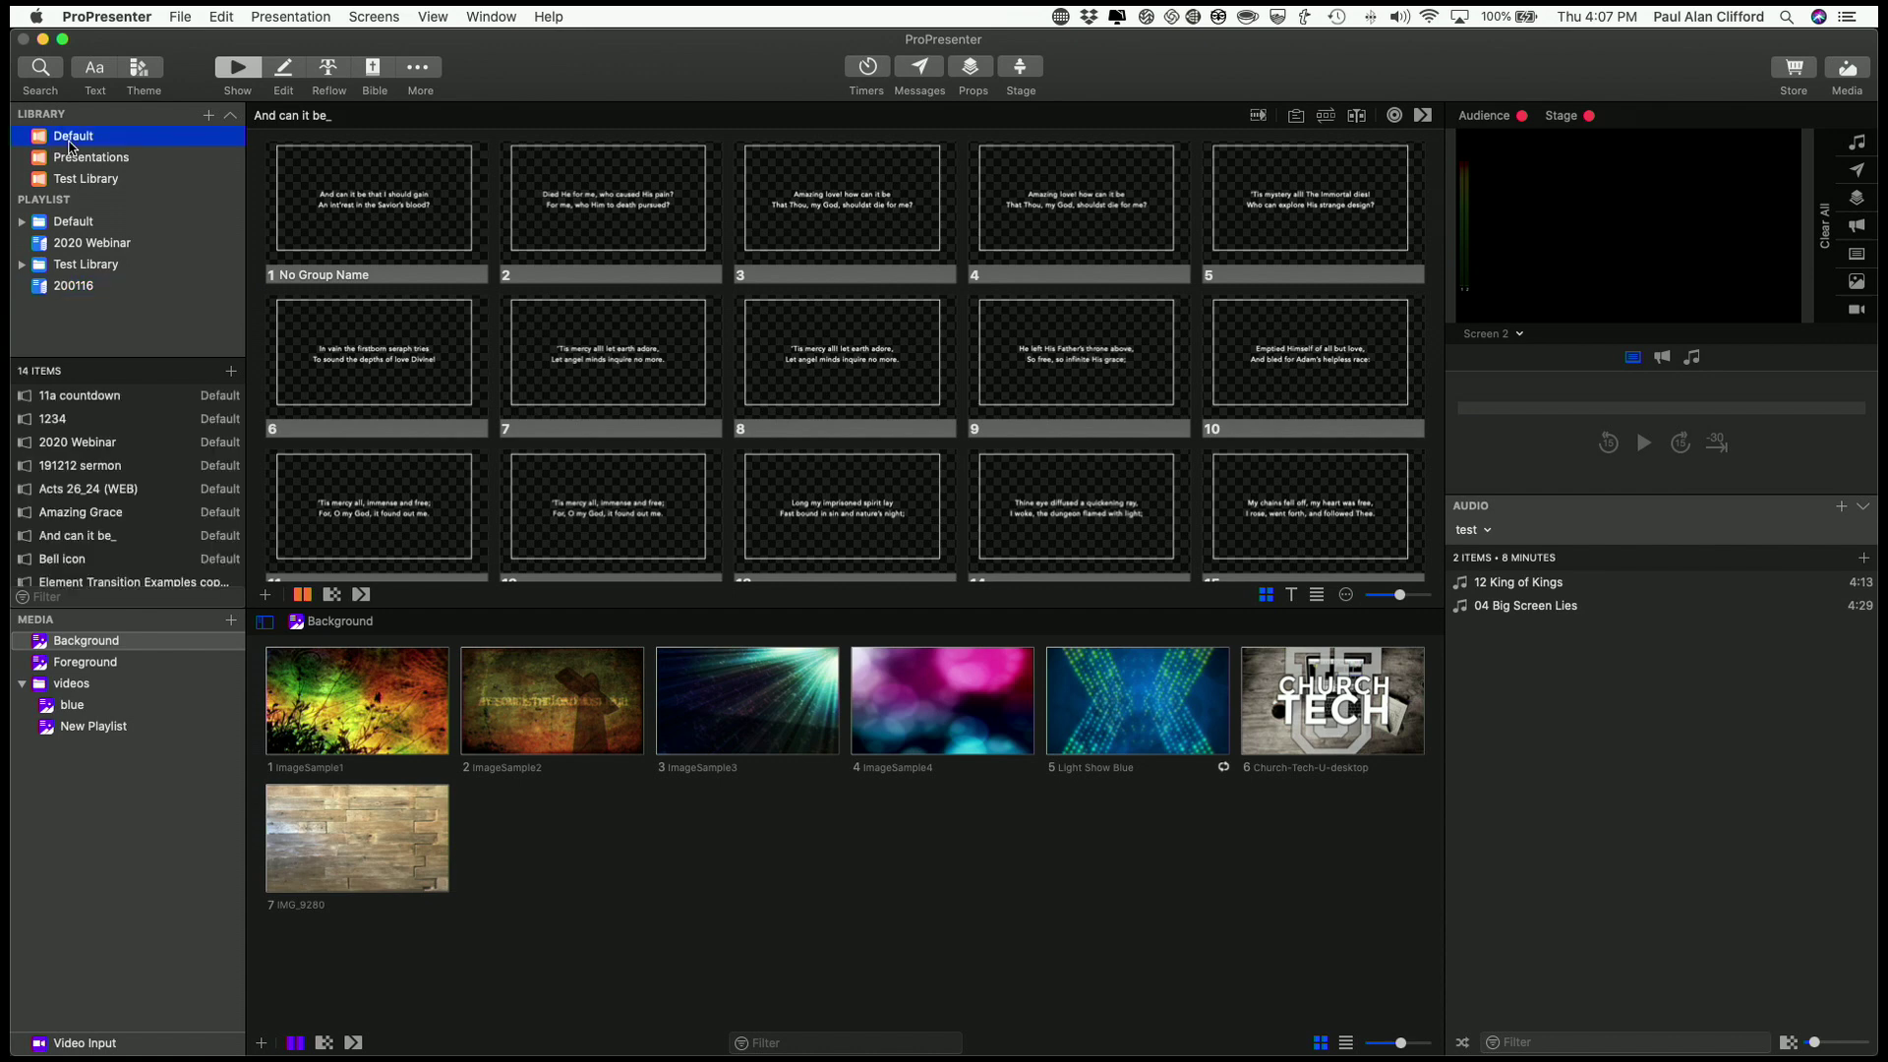
scroll(134, 491, "down", 5)
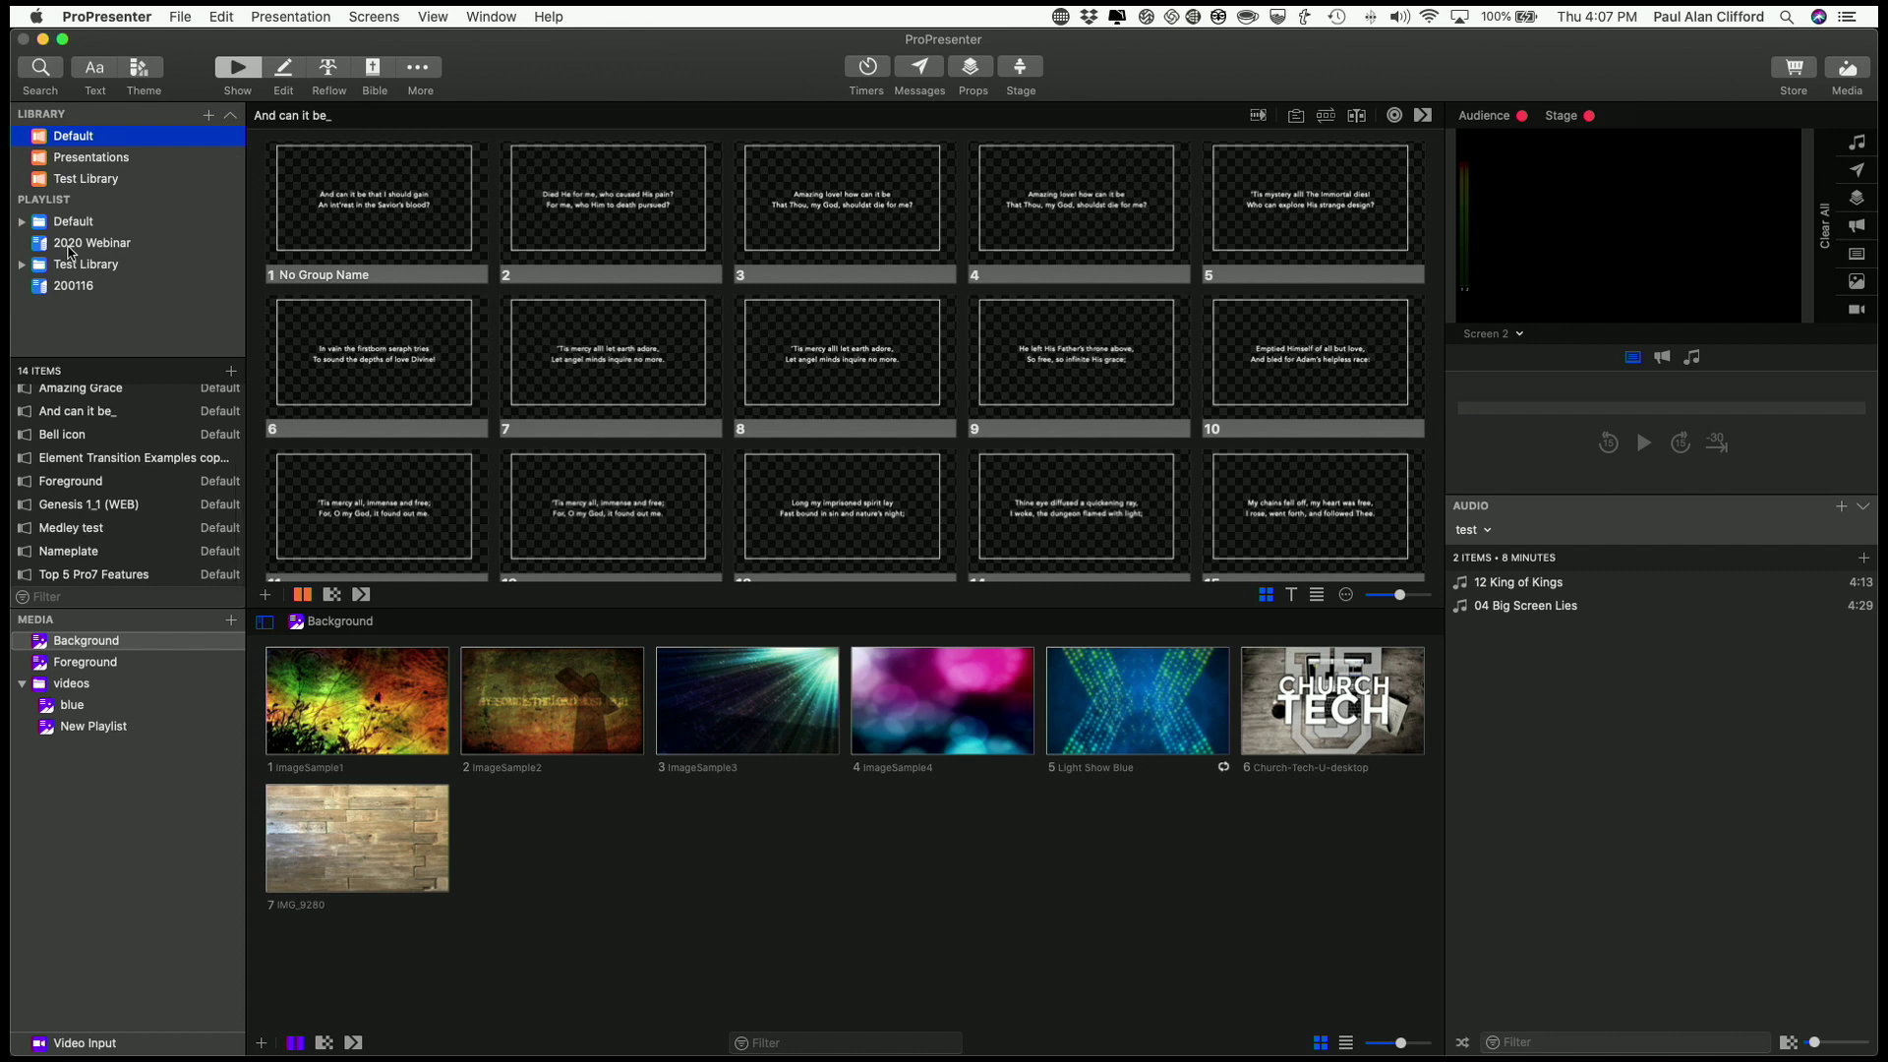
left_click(66, 288)
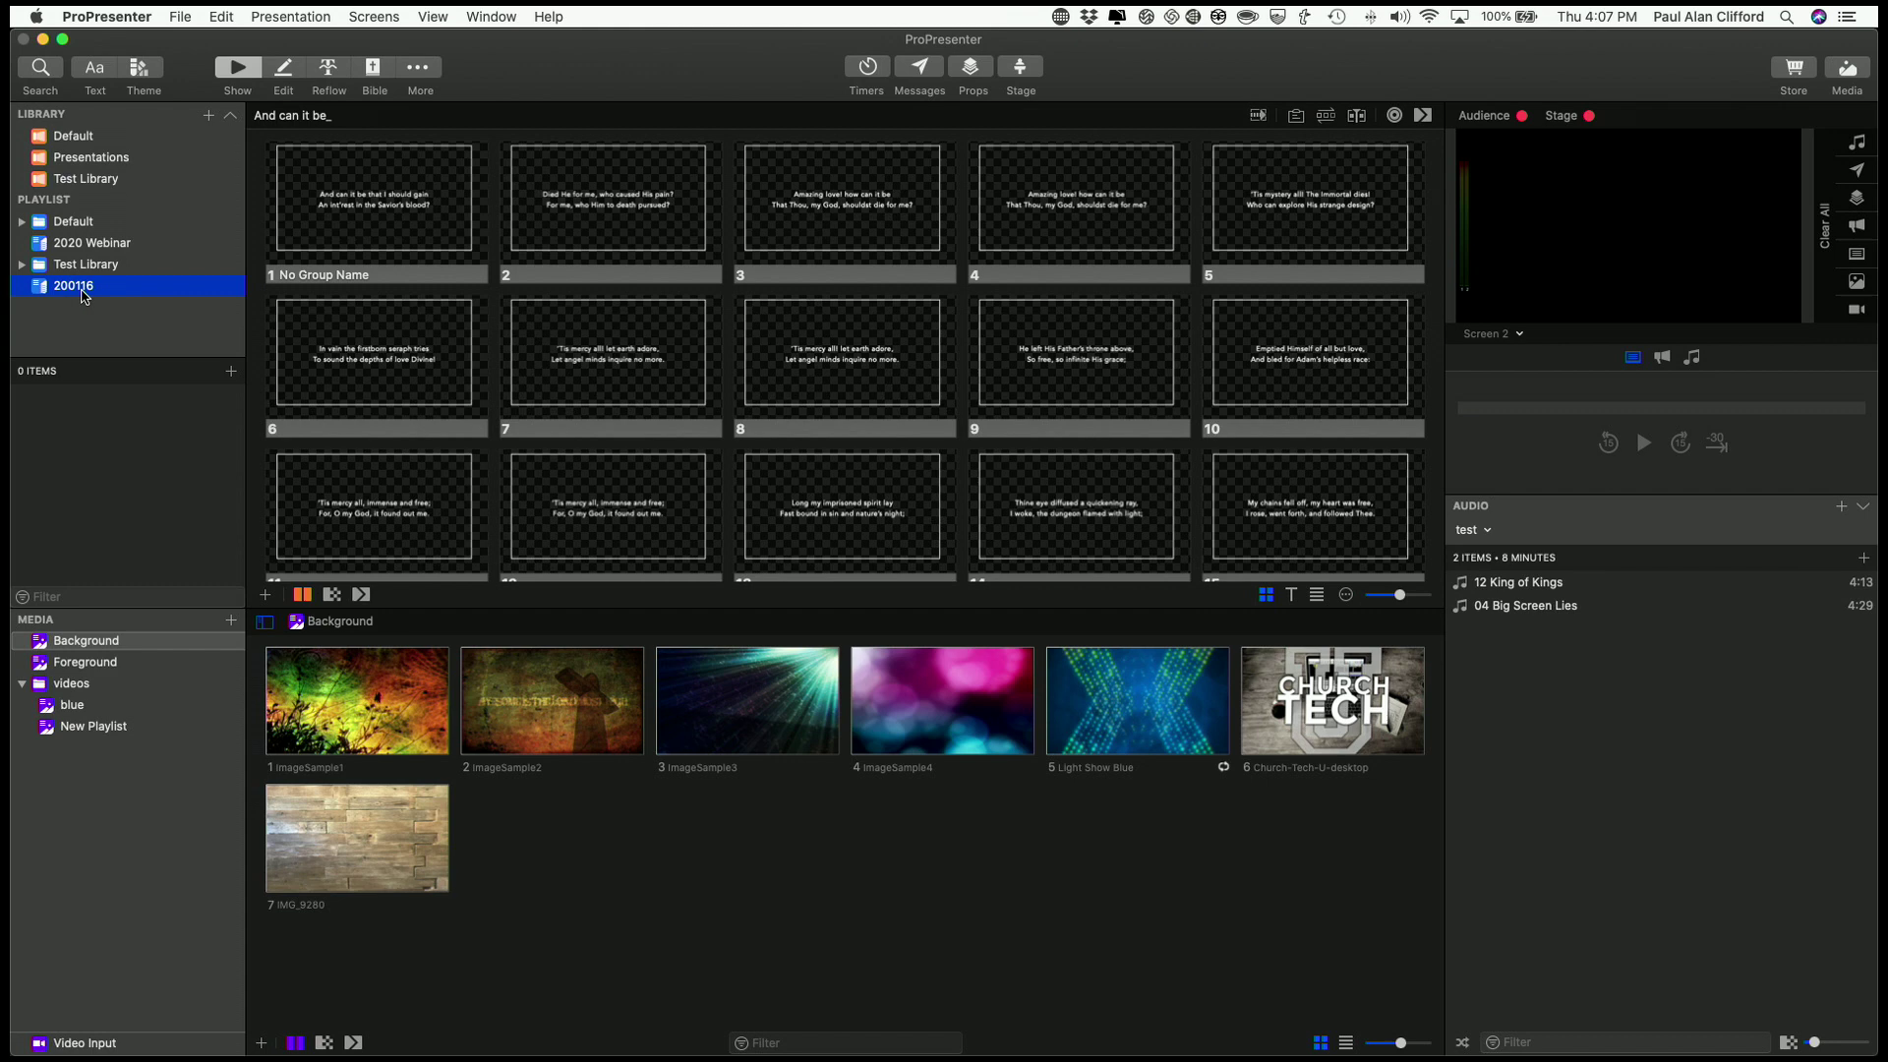
Open library quick search, glance at the Edit menu, then reopen the search listing all presentations.
key("super+f")
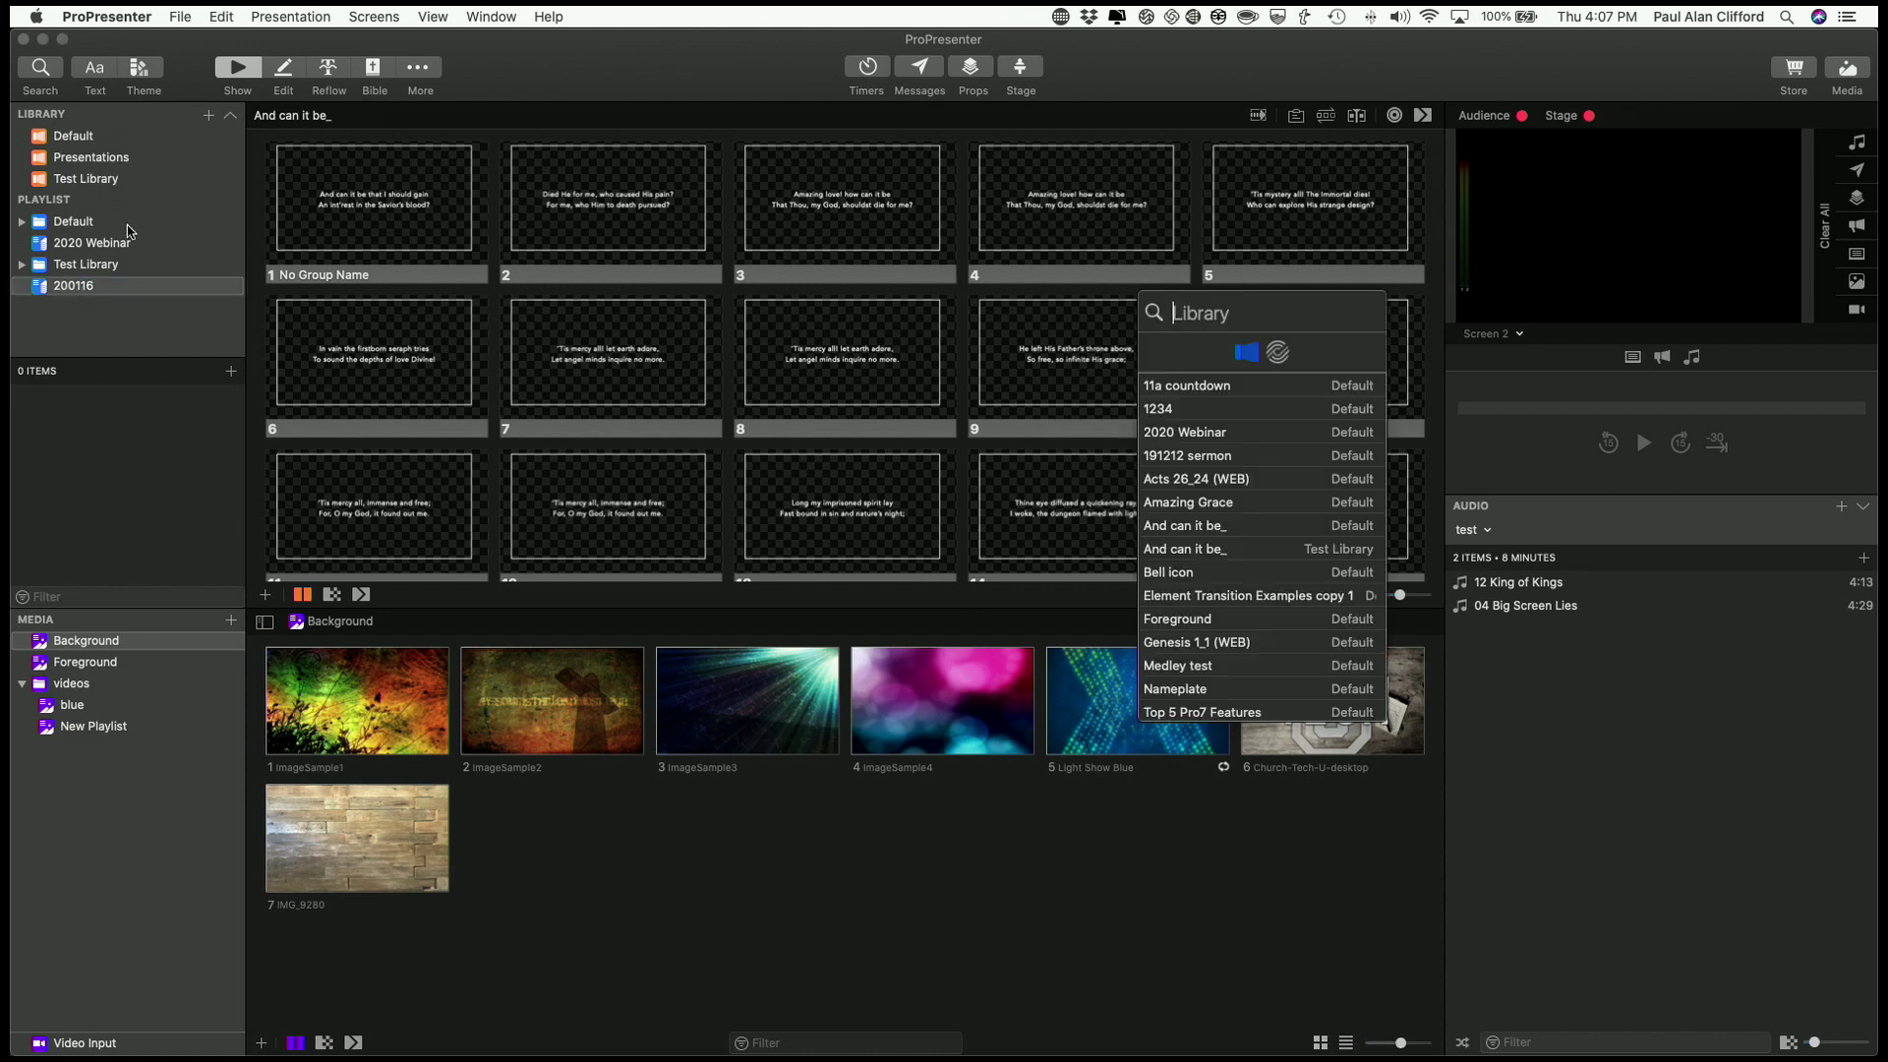
left_click(223, 16)
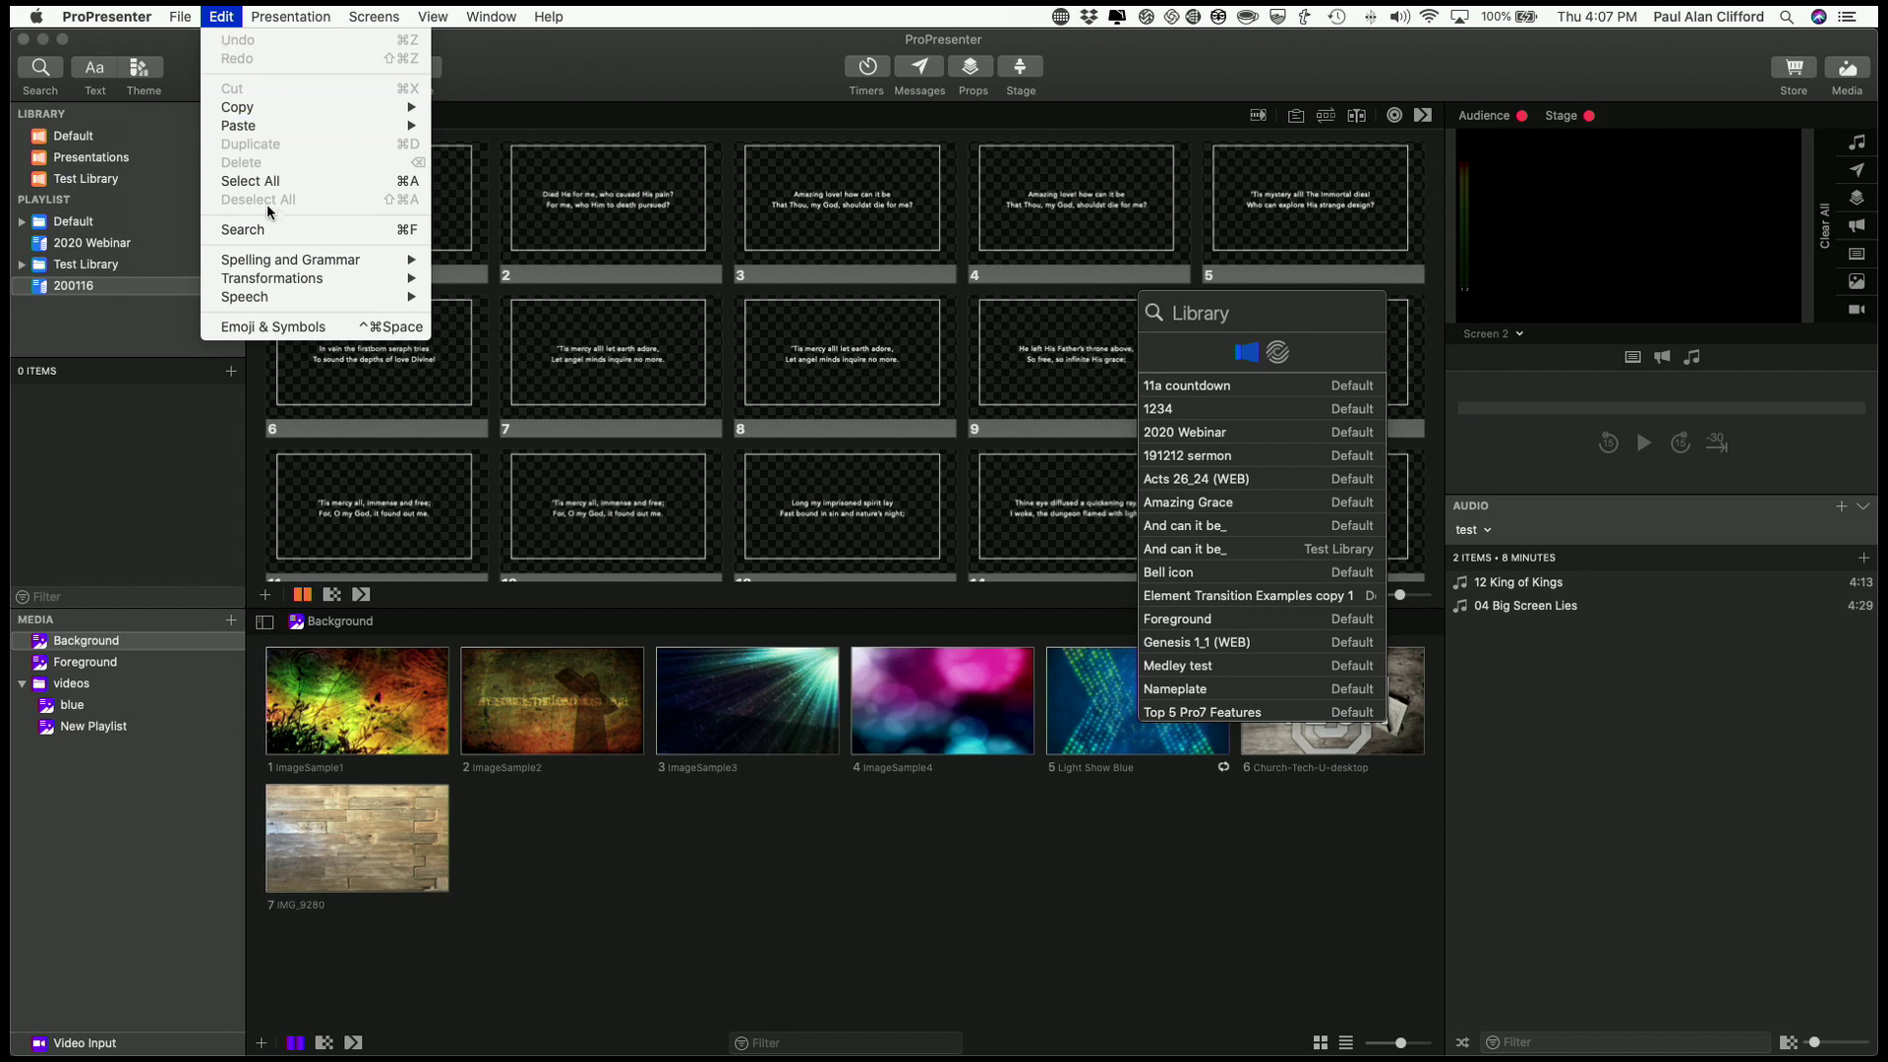
left_click(583, 49)
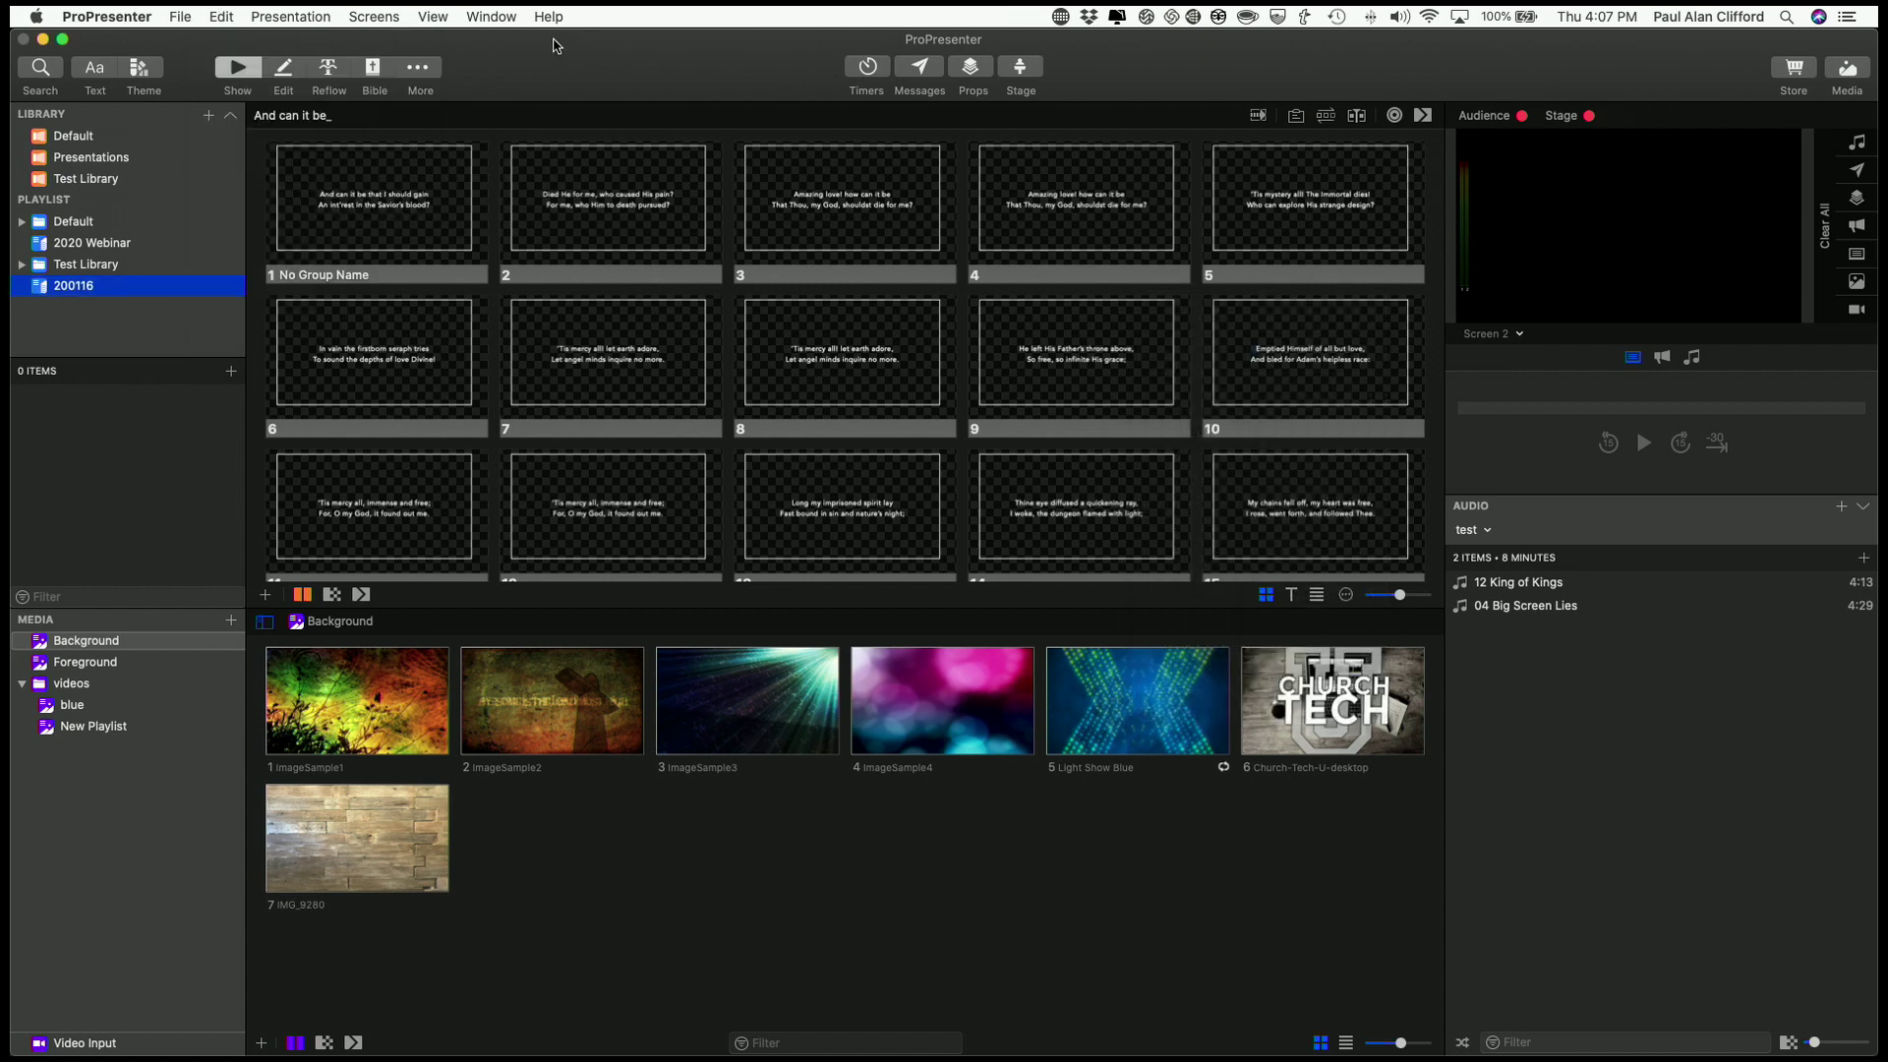
key("super+f")
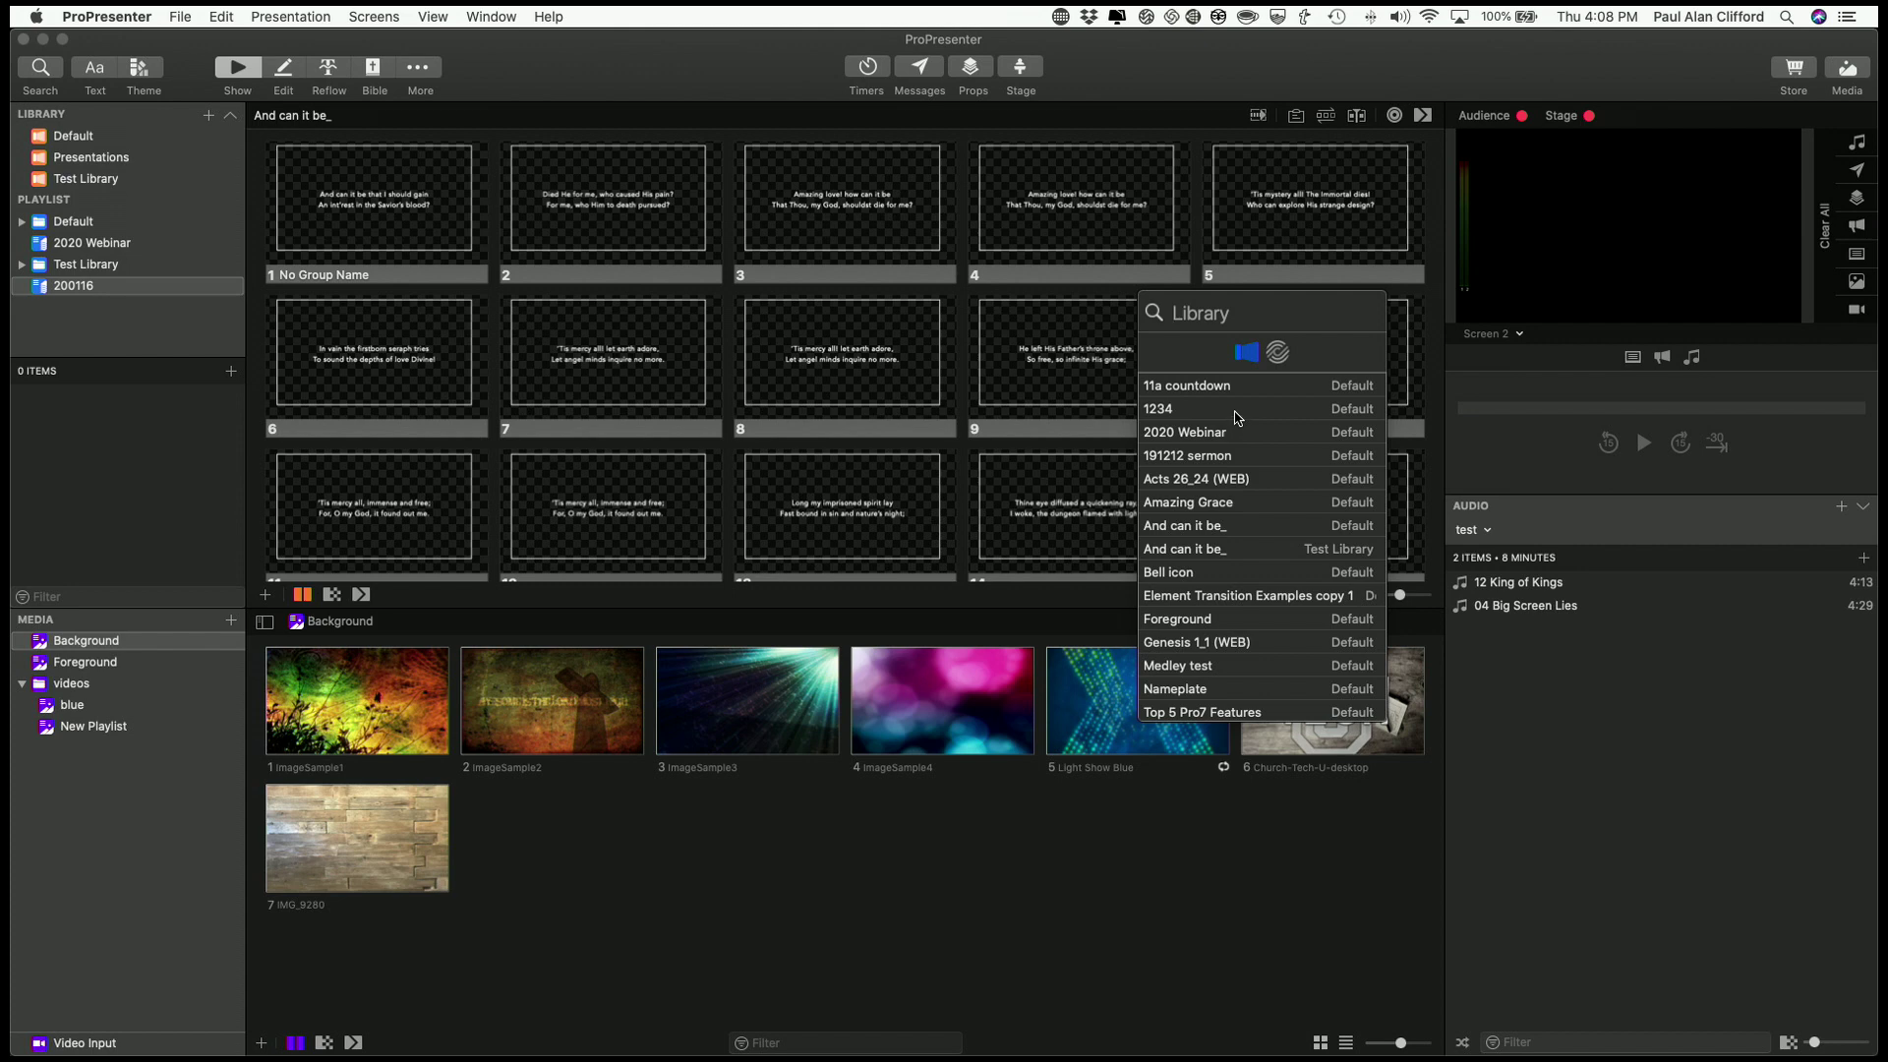
Search 'Ama' and 'And can it' to add Amazing Grace and Test Library's And can it be_ to 200116.
type("Ama")
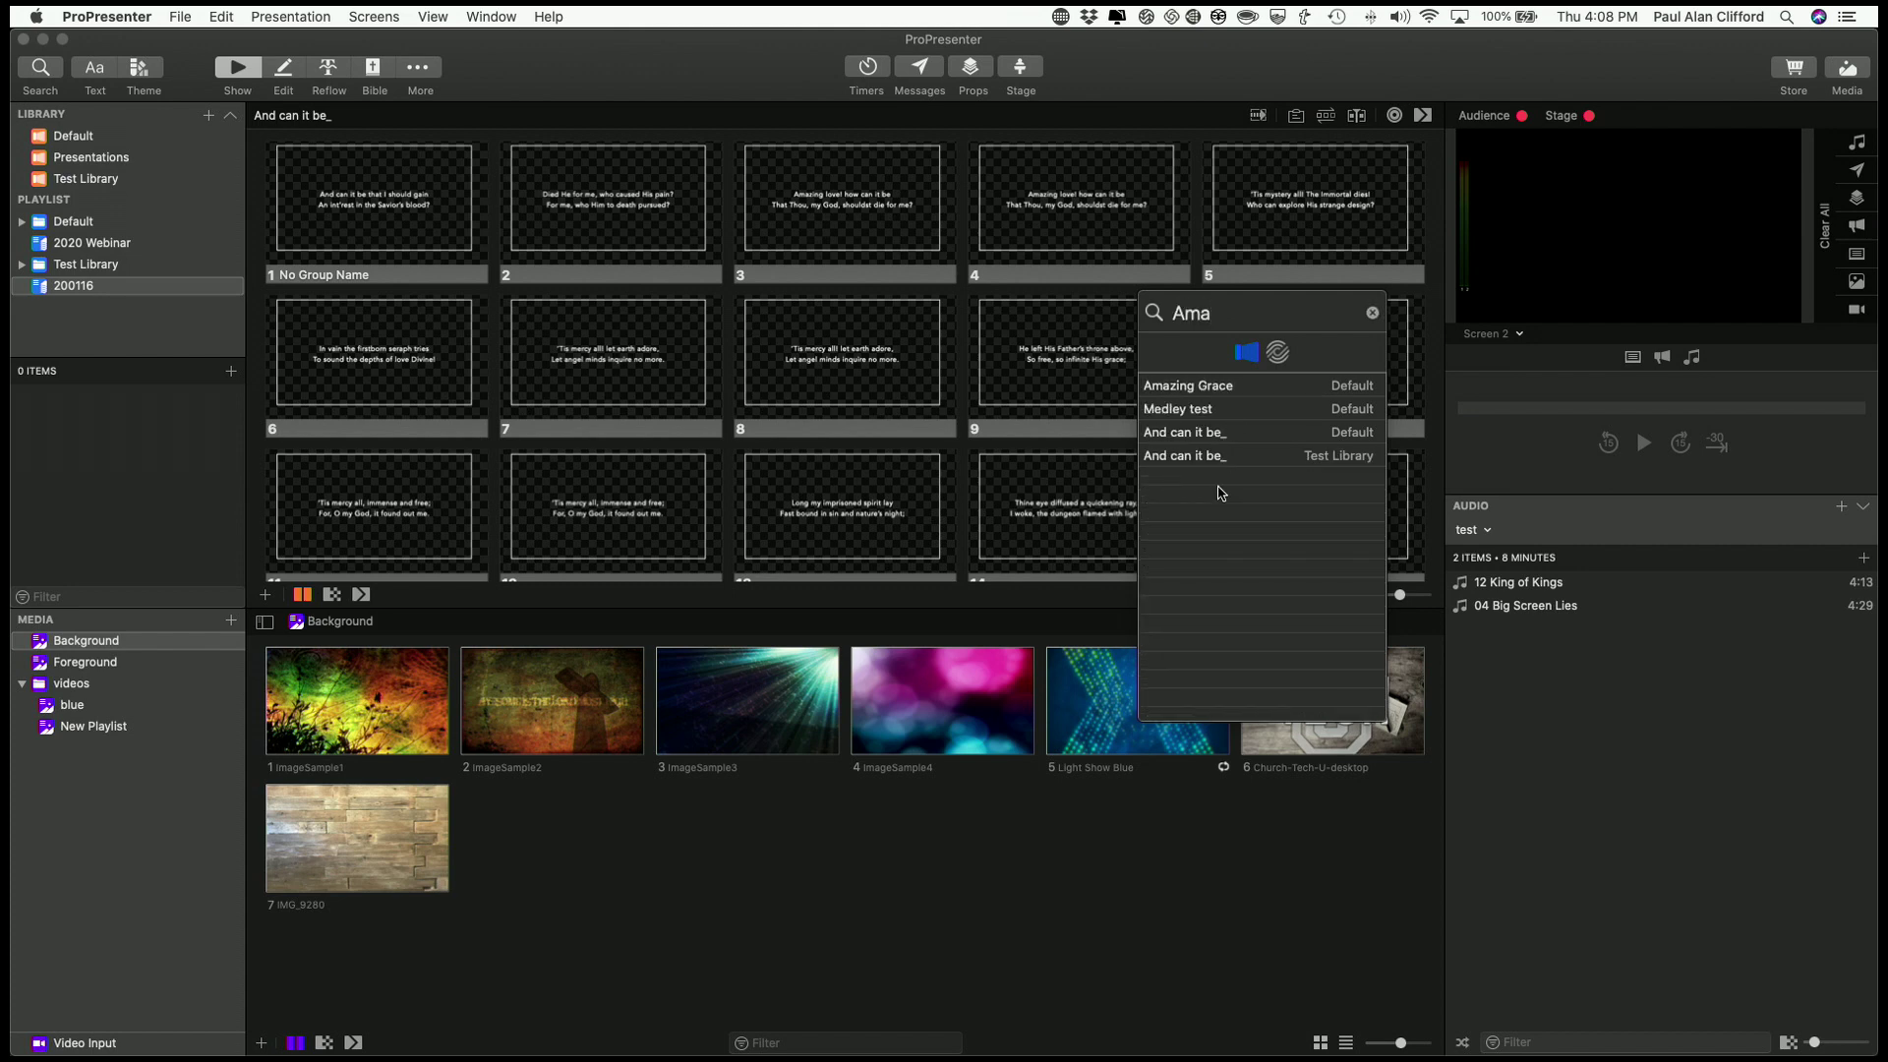
left_click(1210, 392)
left_click_drag(1210, 392, 173, 443)
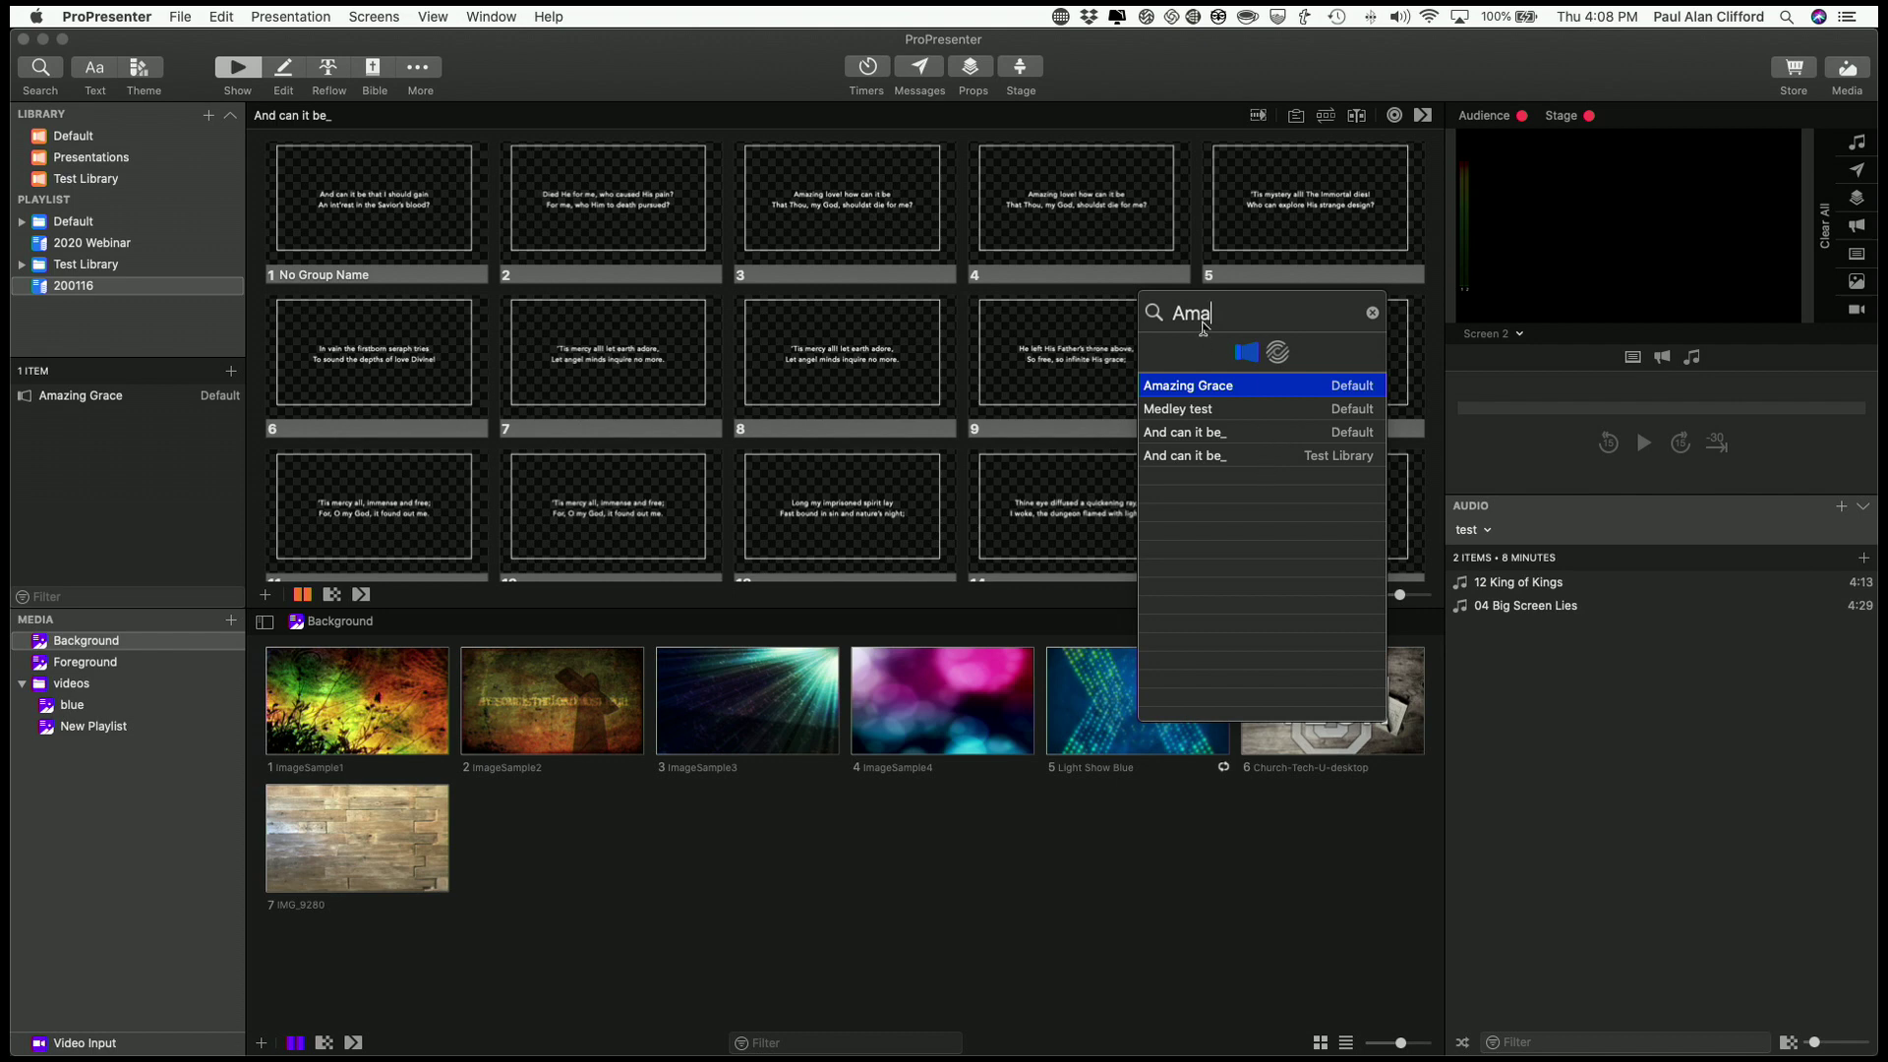
left_click_drag(1215, 313, 1117, 311)
key("BackSpace")
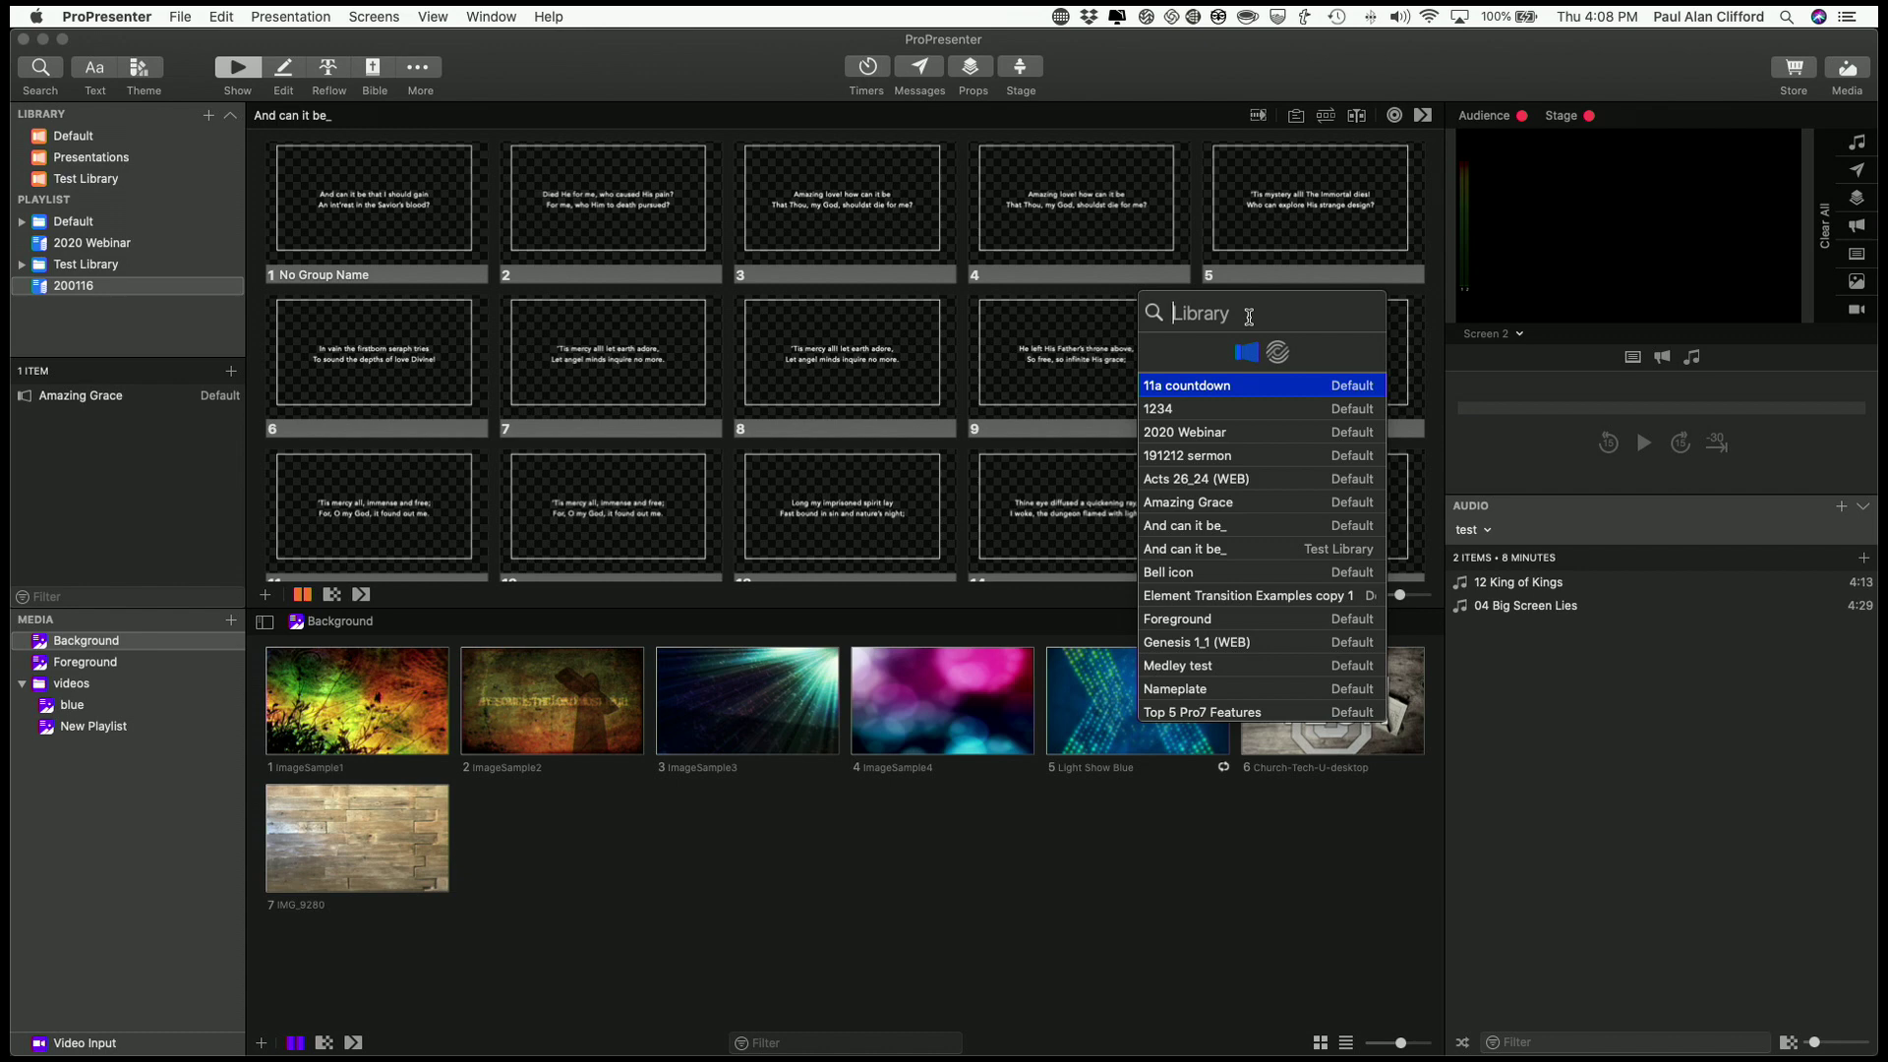
type("And ")
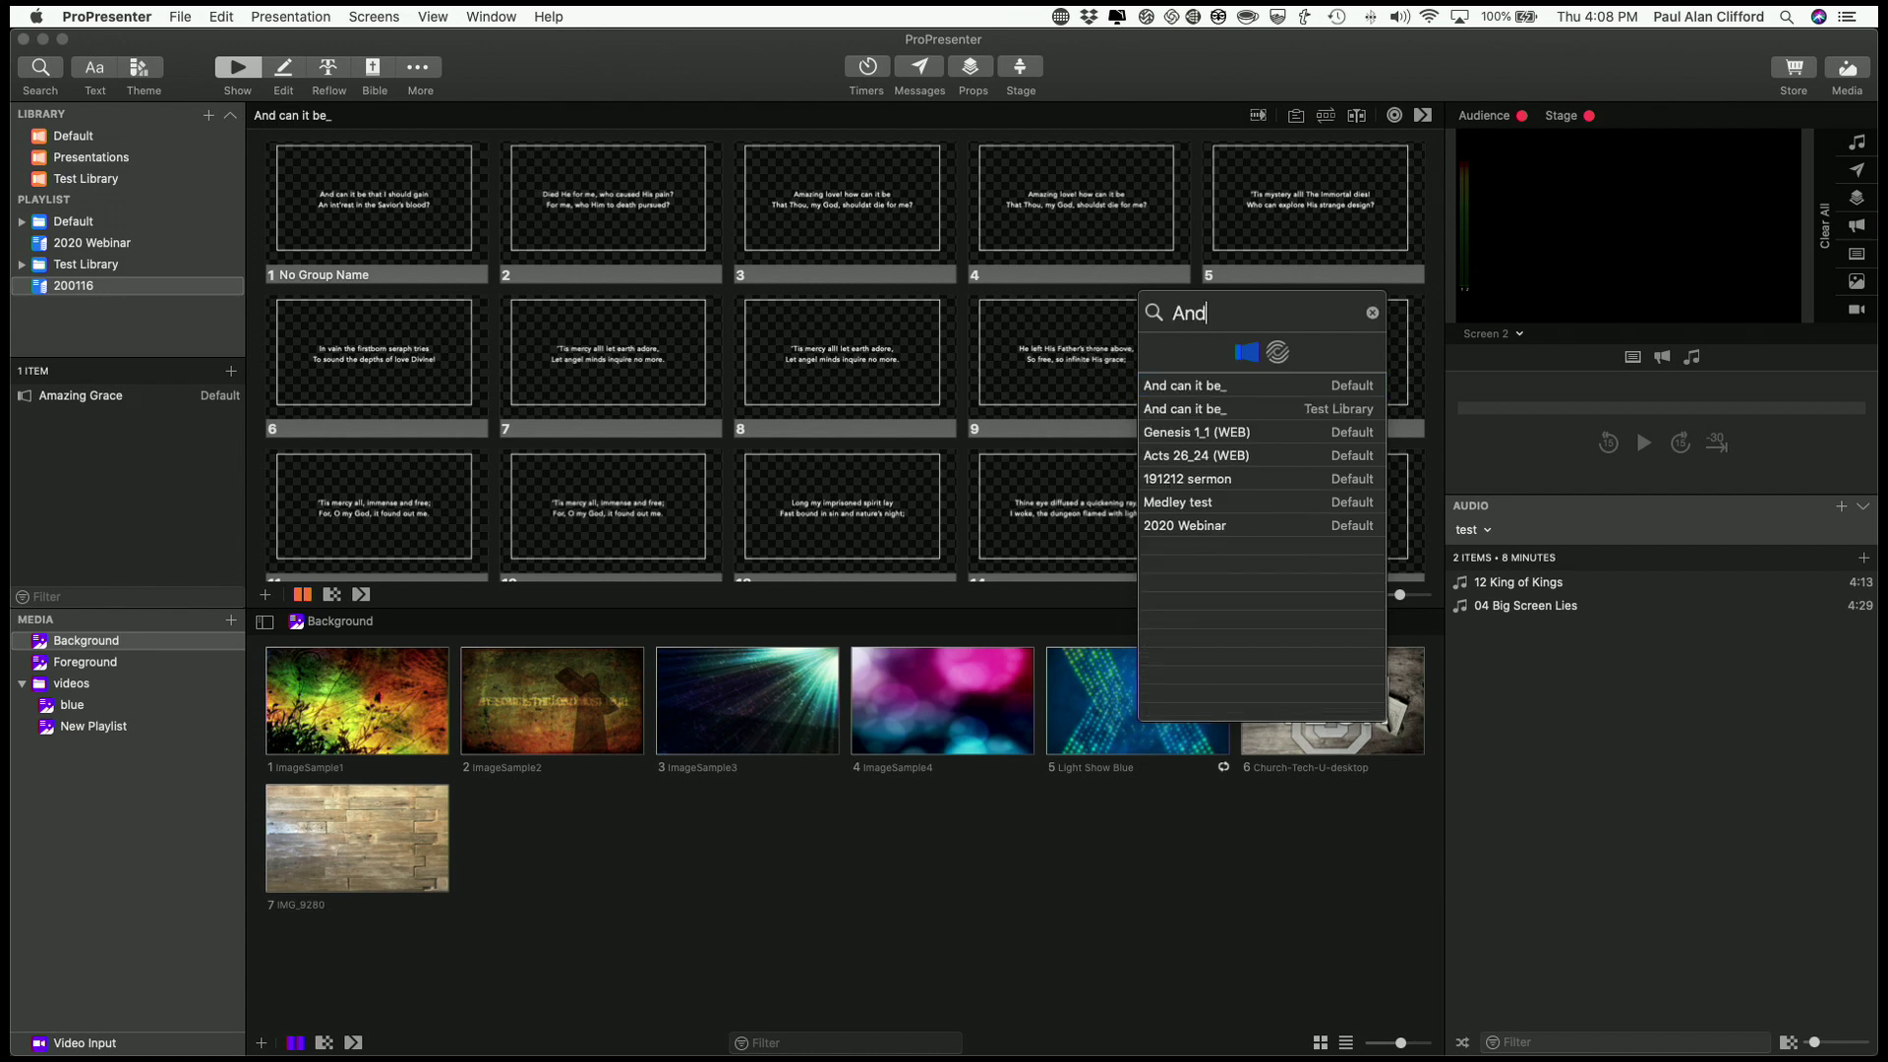
type("can it")
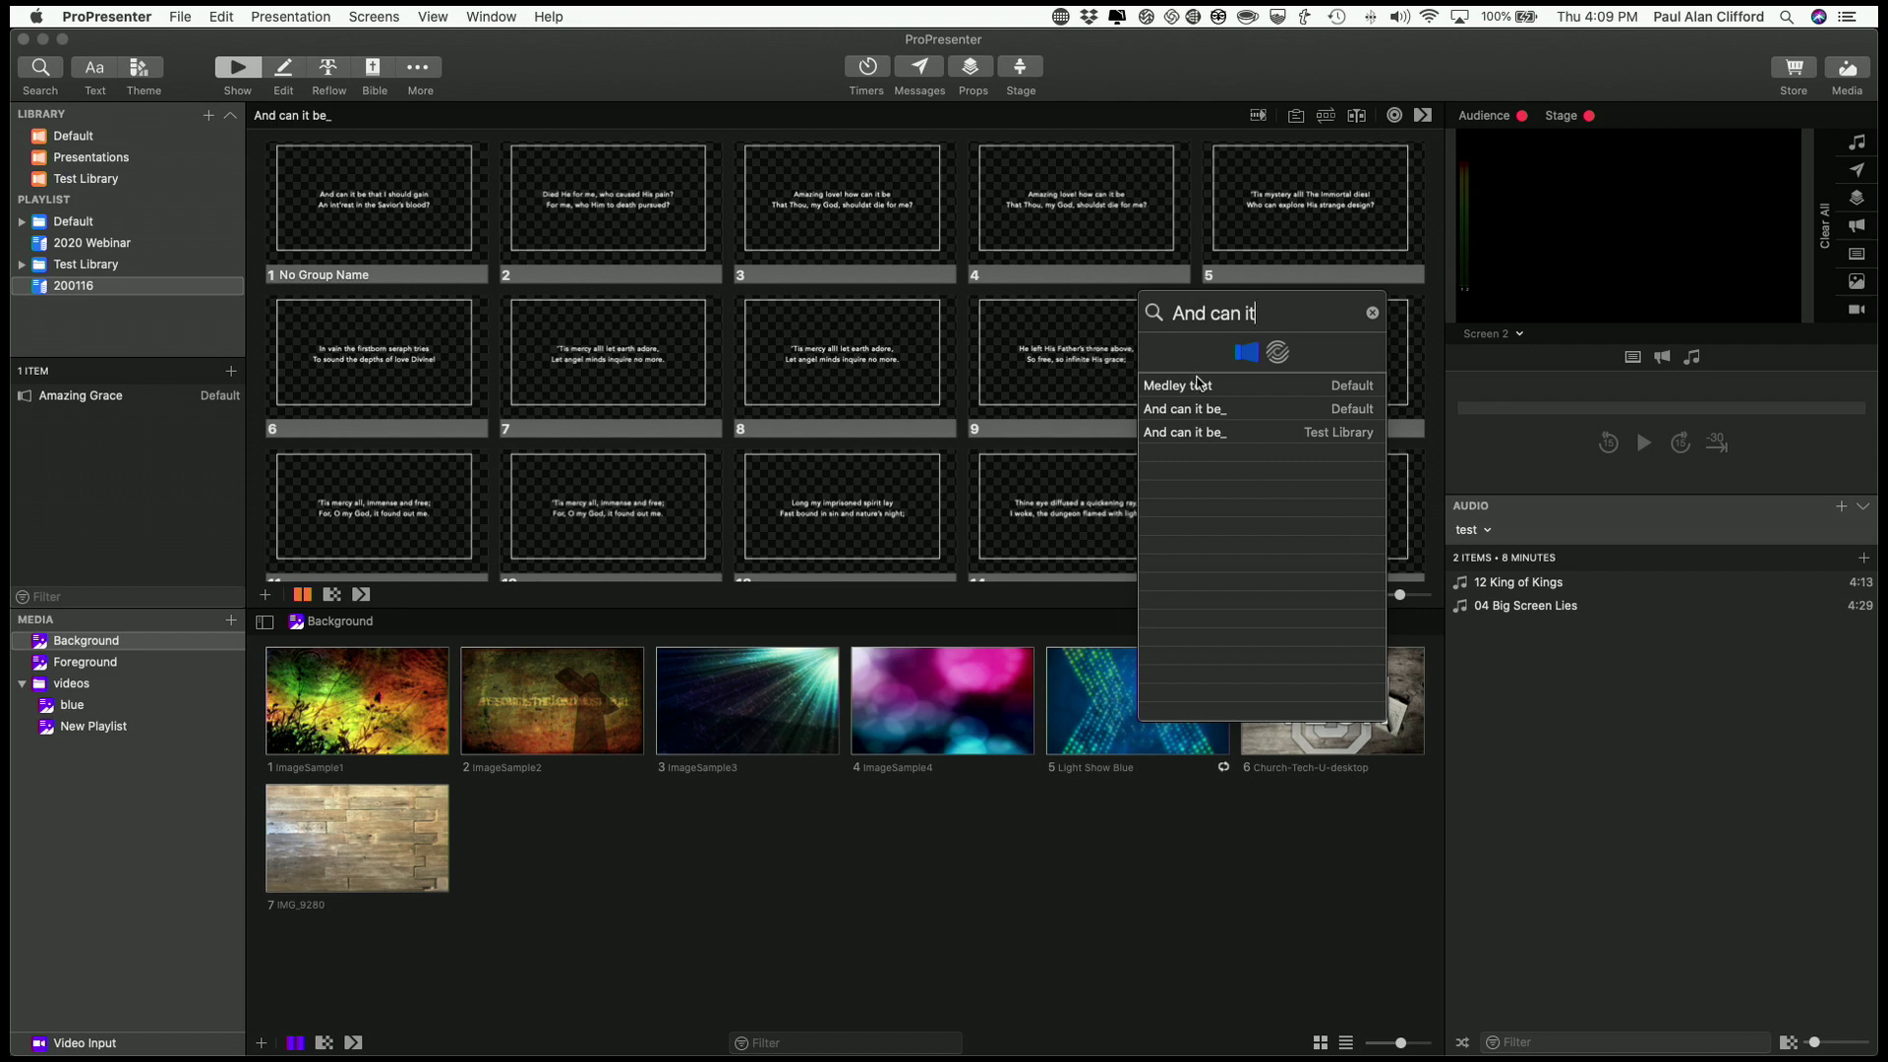
left_click_drag(1186, 438, 99, 445)
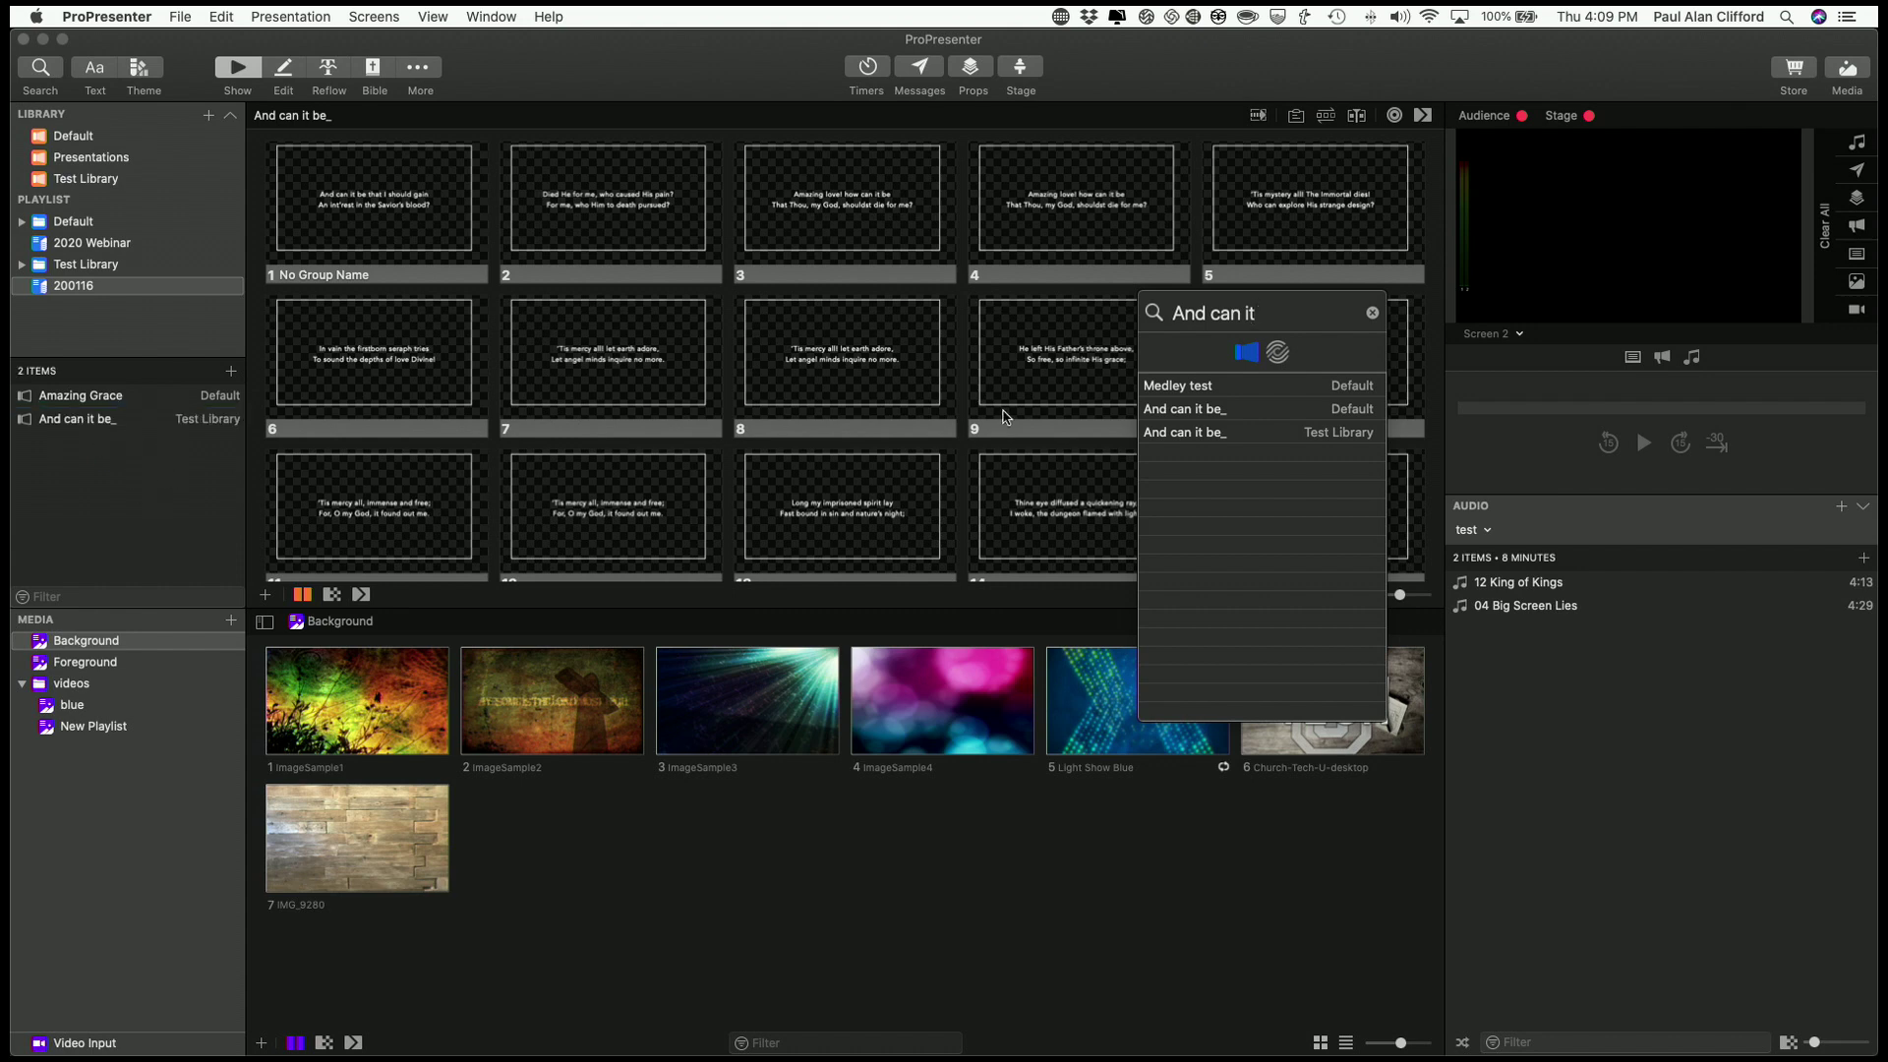
left_click_drag(1270, 317, 1091, 291)
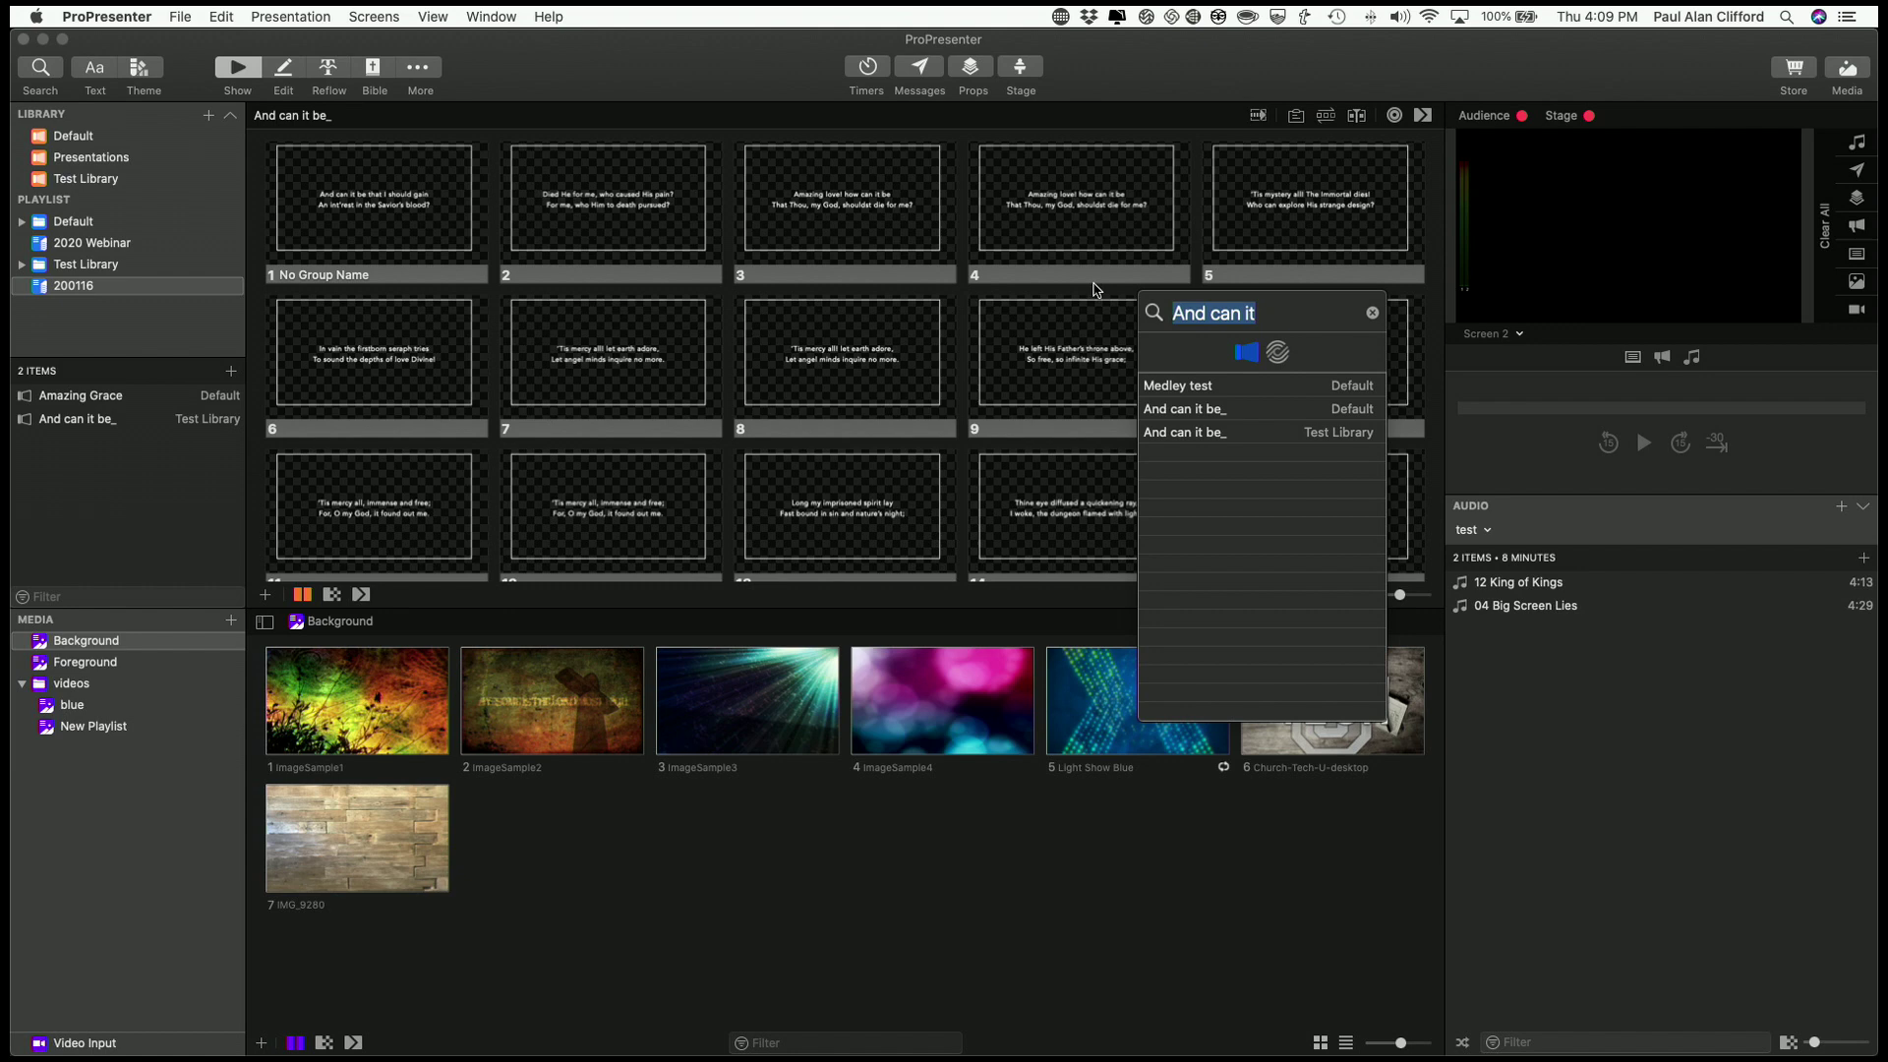
Search 'Serm' and 'loop' to add 191212 sermon and two Element Transition Examples copies, then close search.
type("Serm")
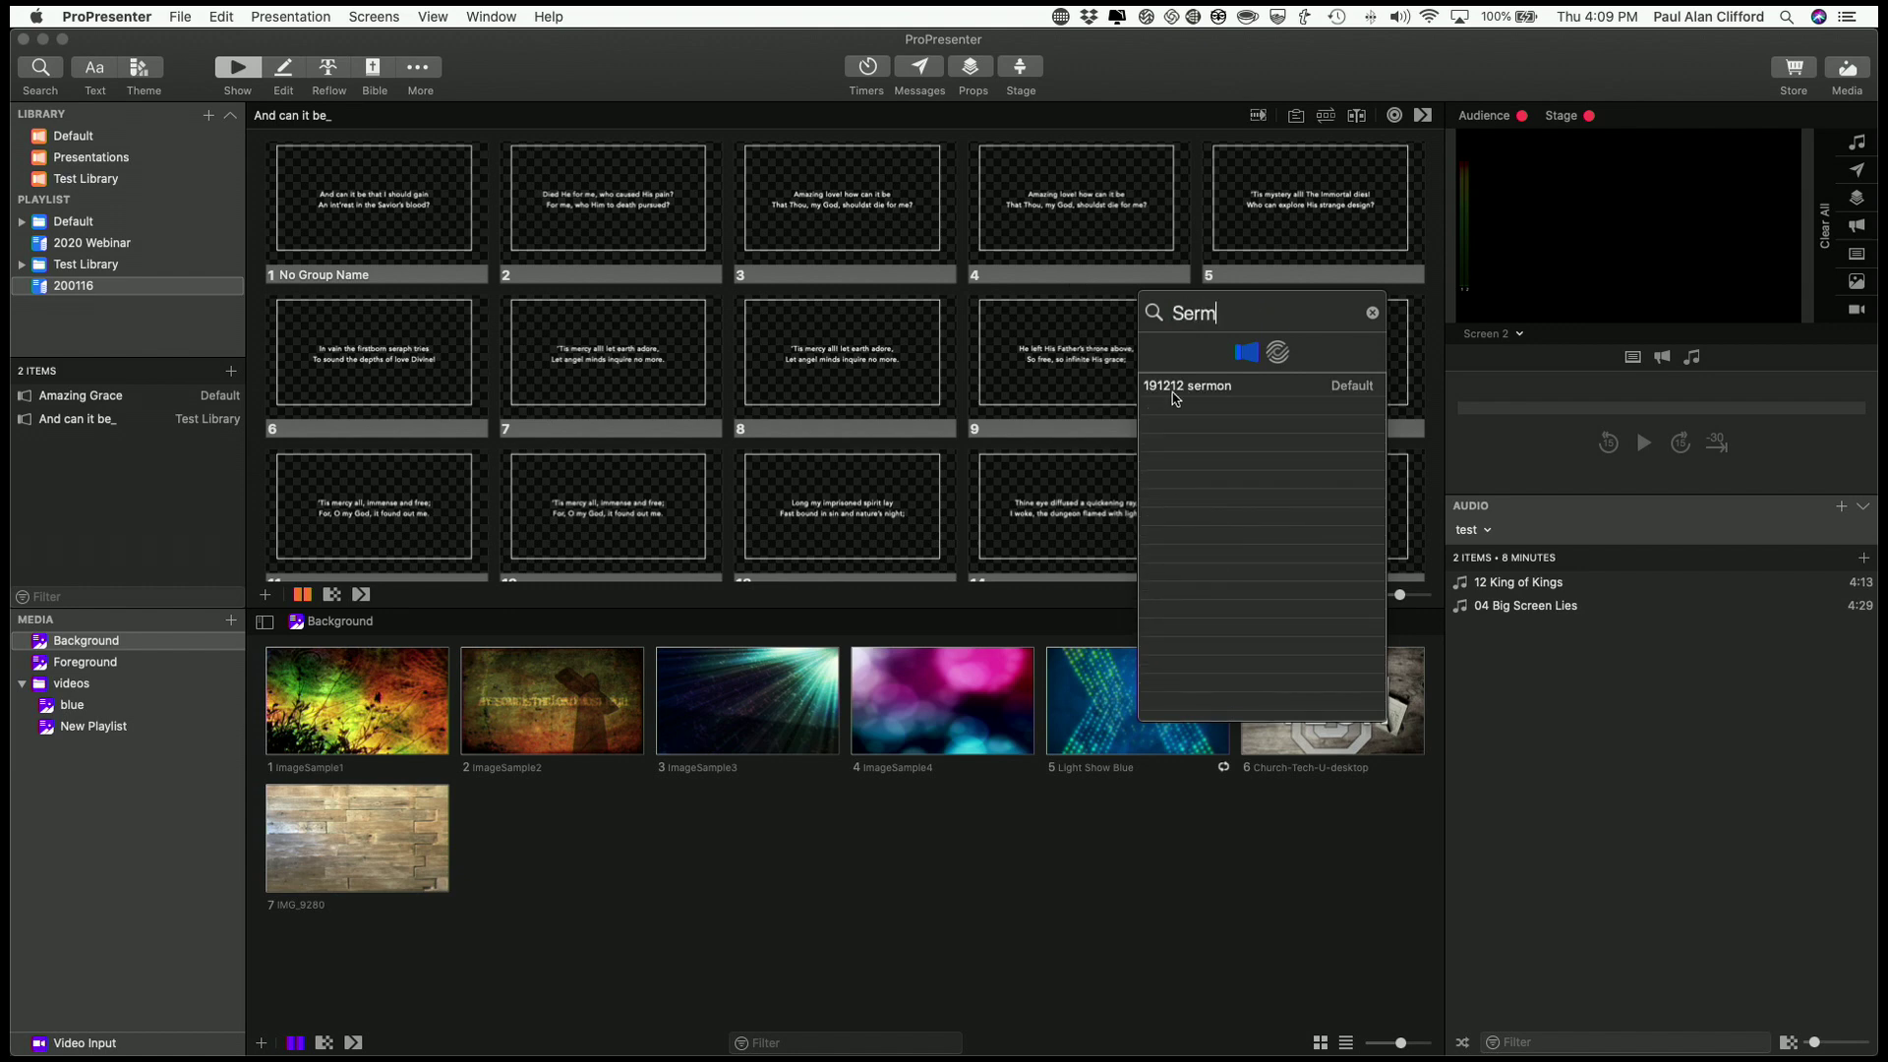
left_click_drag(1197, 391, 153, 464)
left_click_drag(1247, 317, 1135, 300)
type("loop")
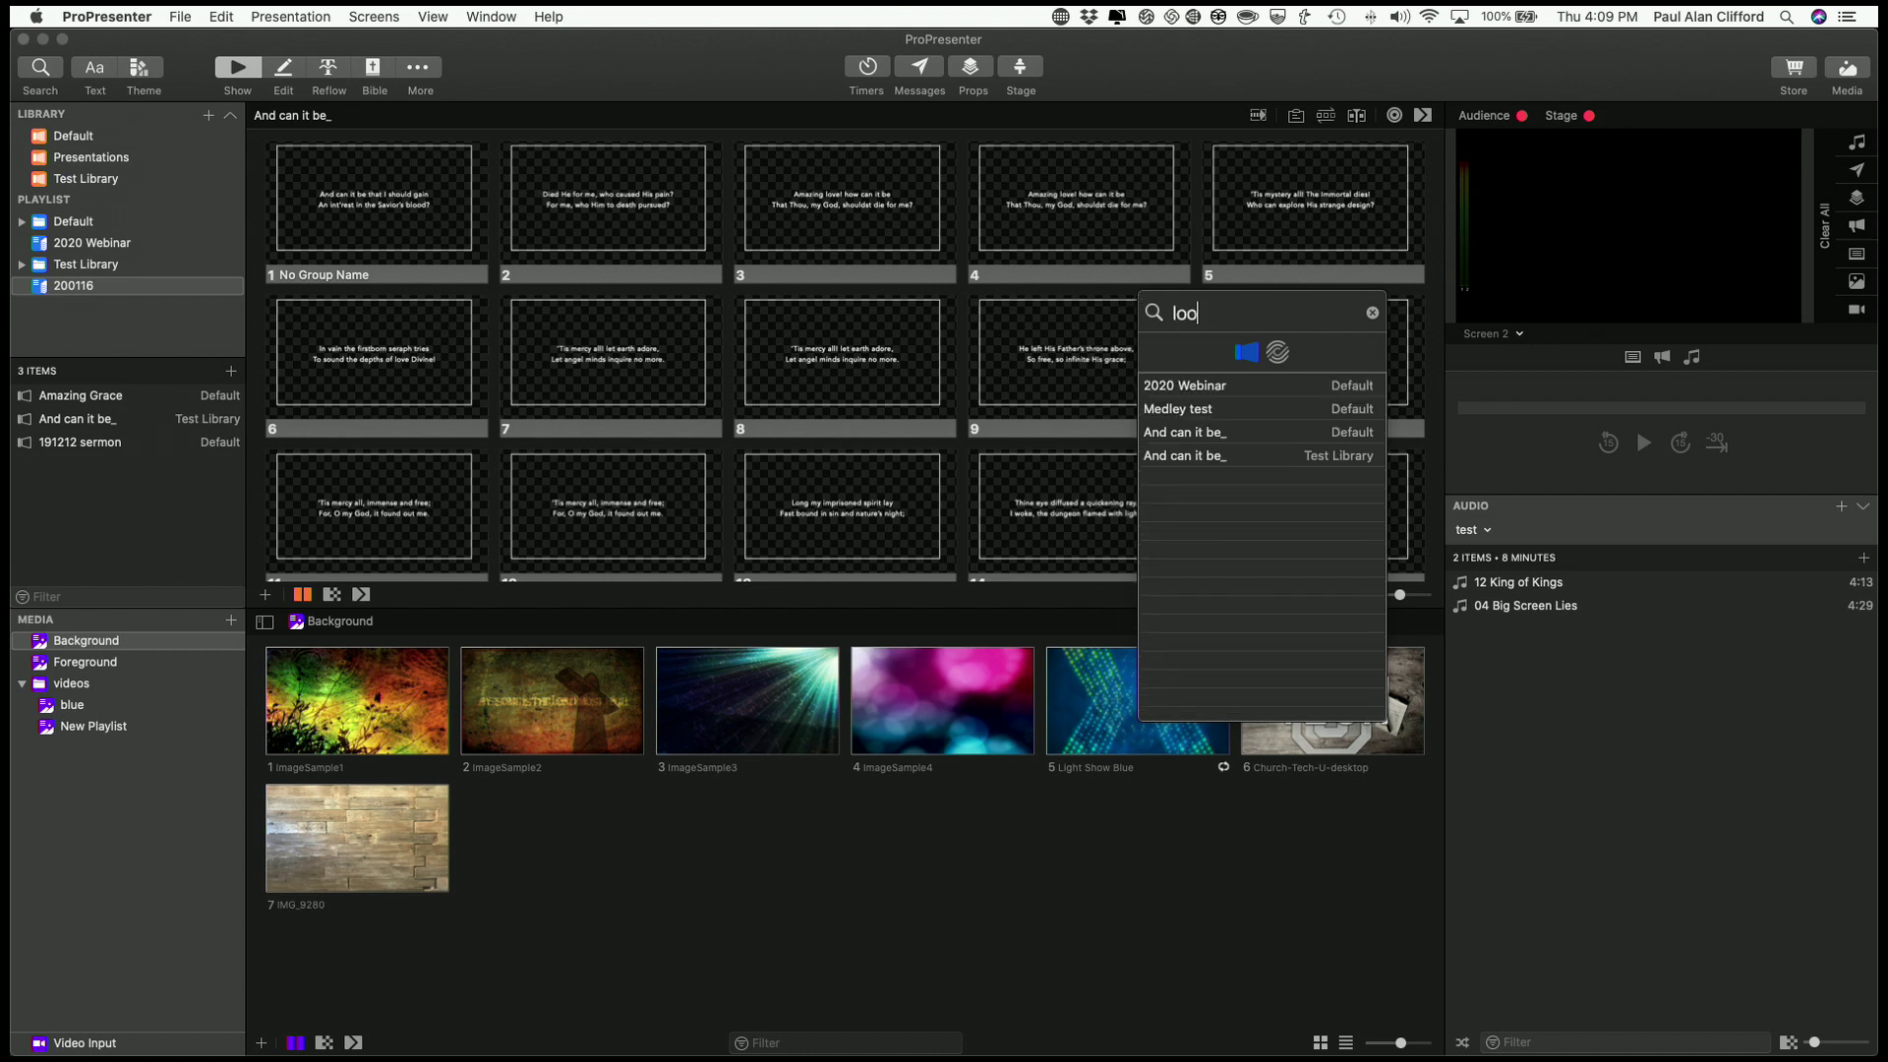
key("BackSpace")
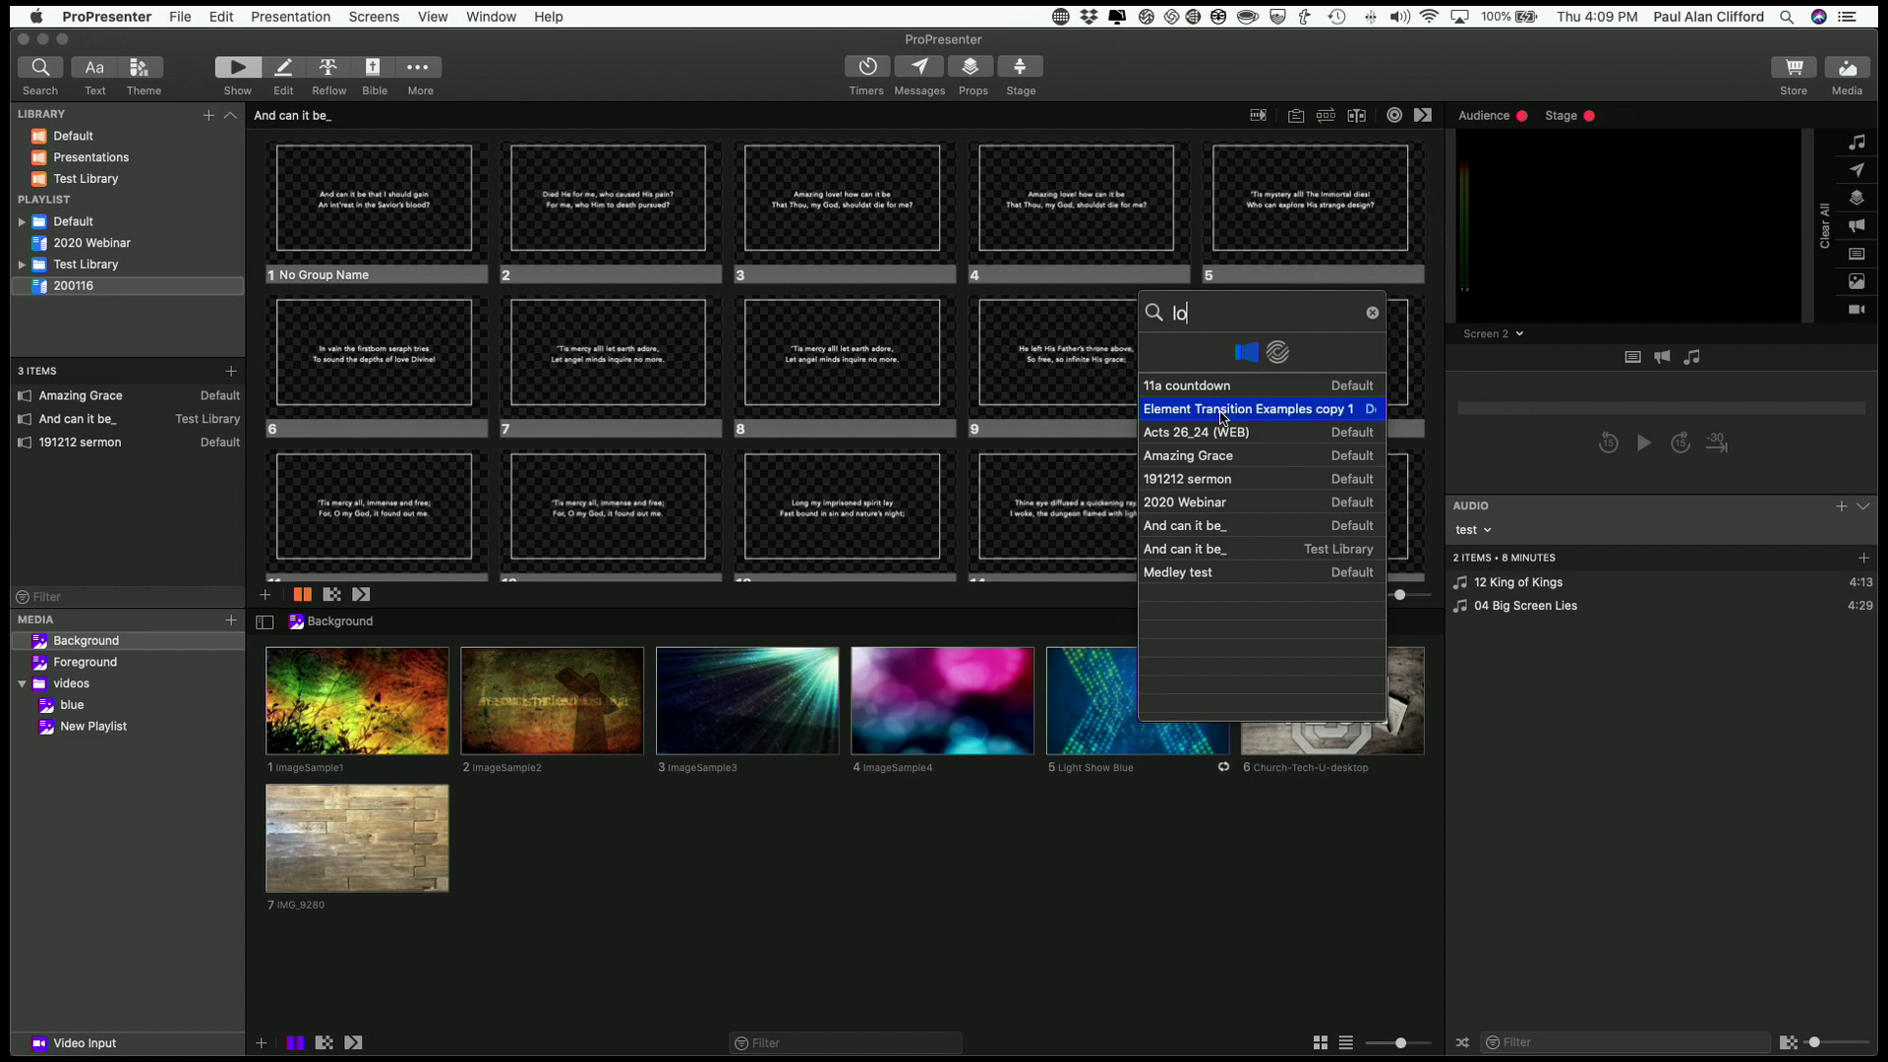
left_click_drag(1222, 416, 108, 393)
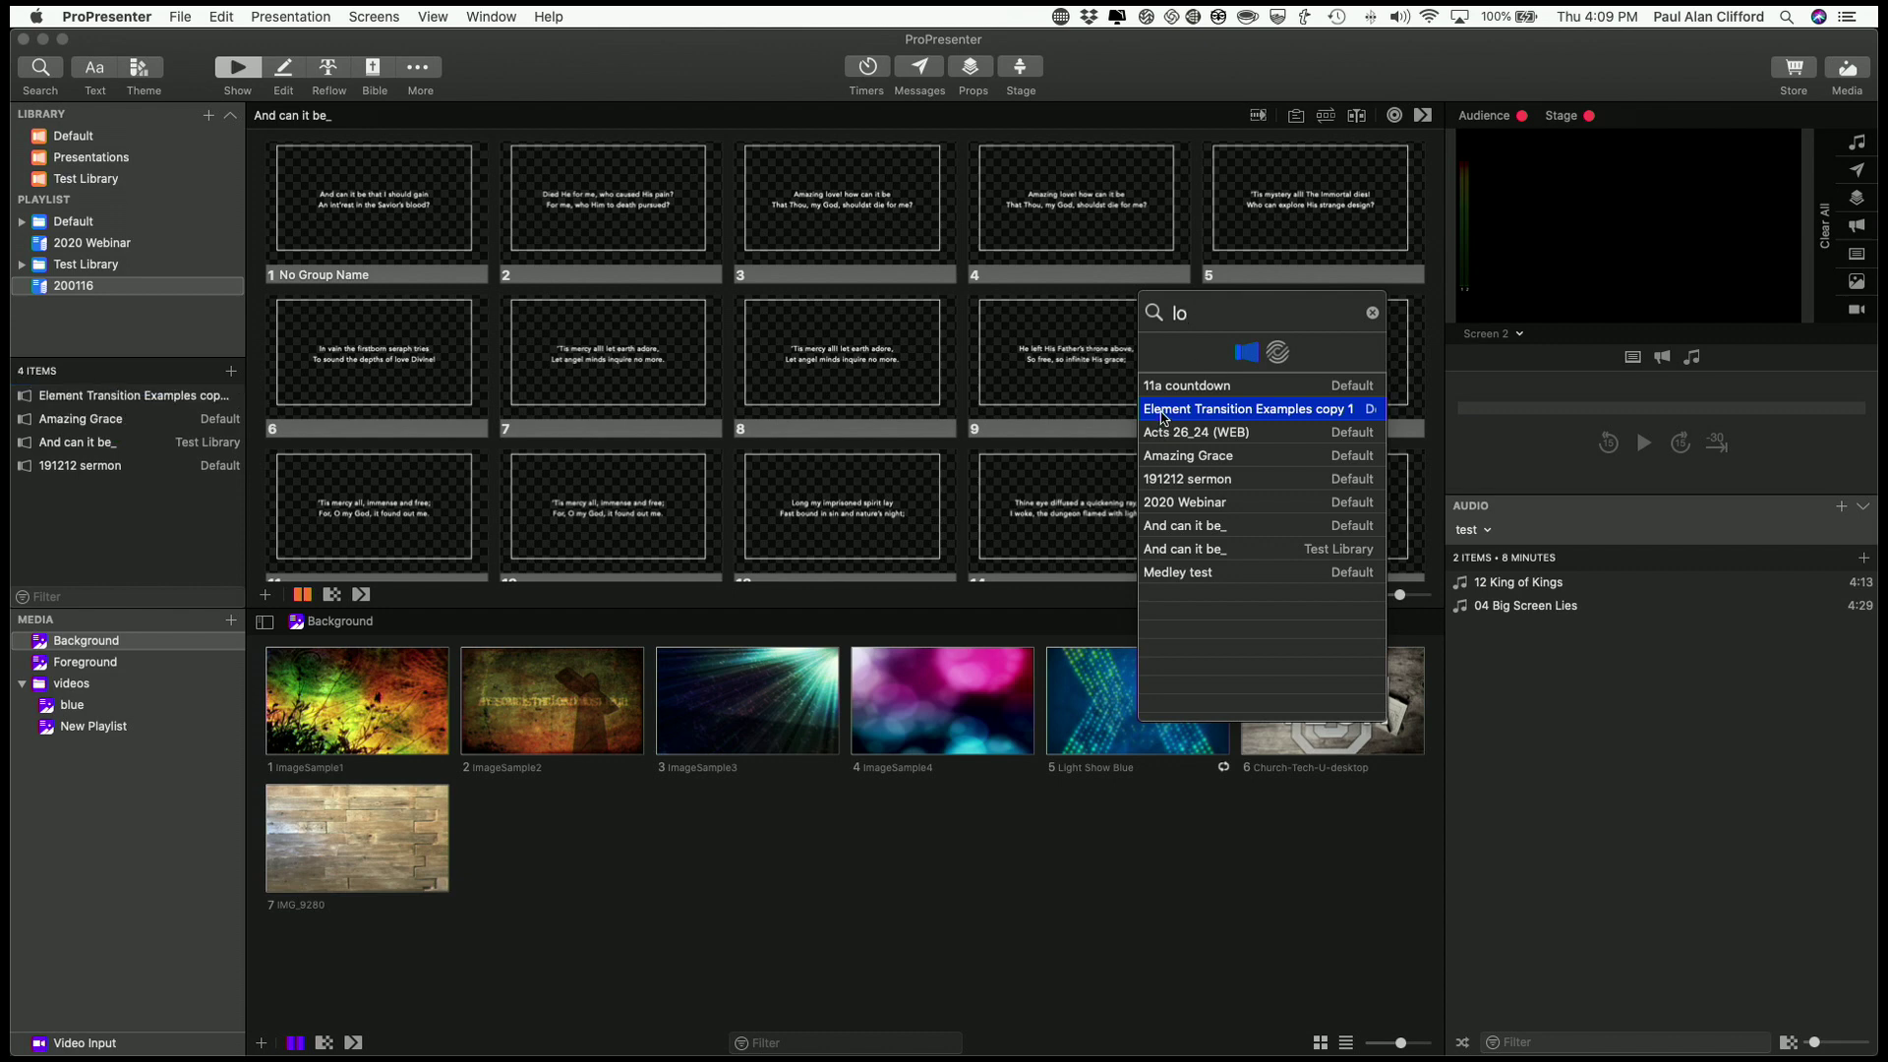
left_click_drag(1165, 413, 87, 515)
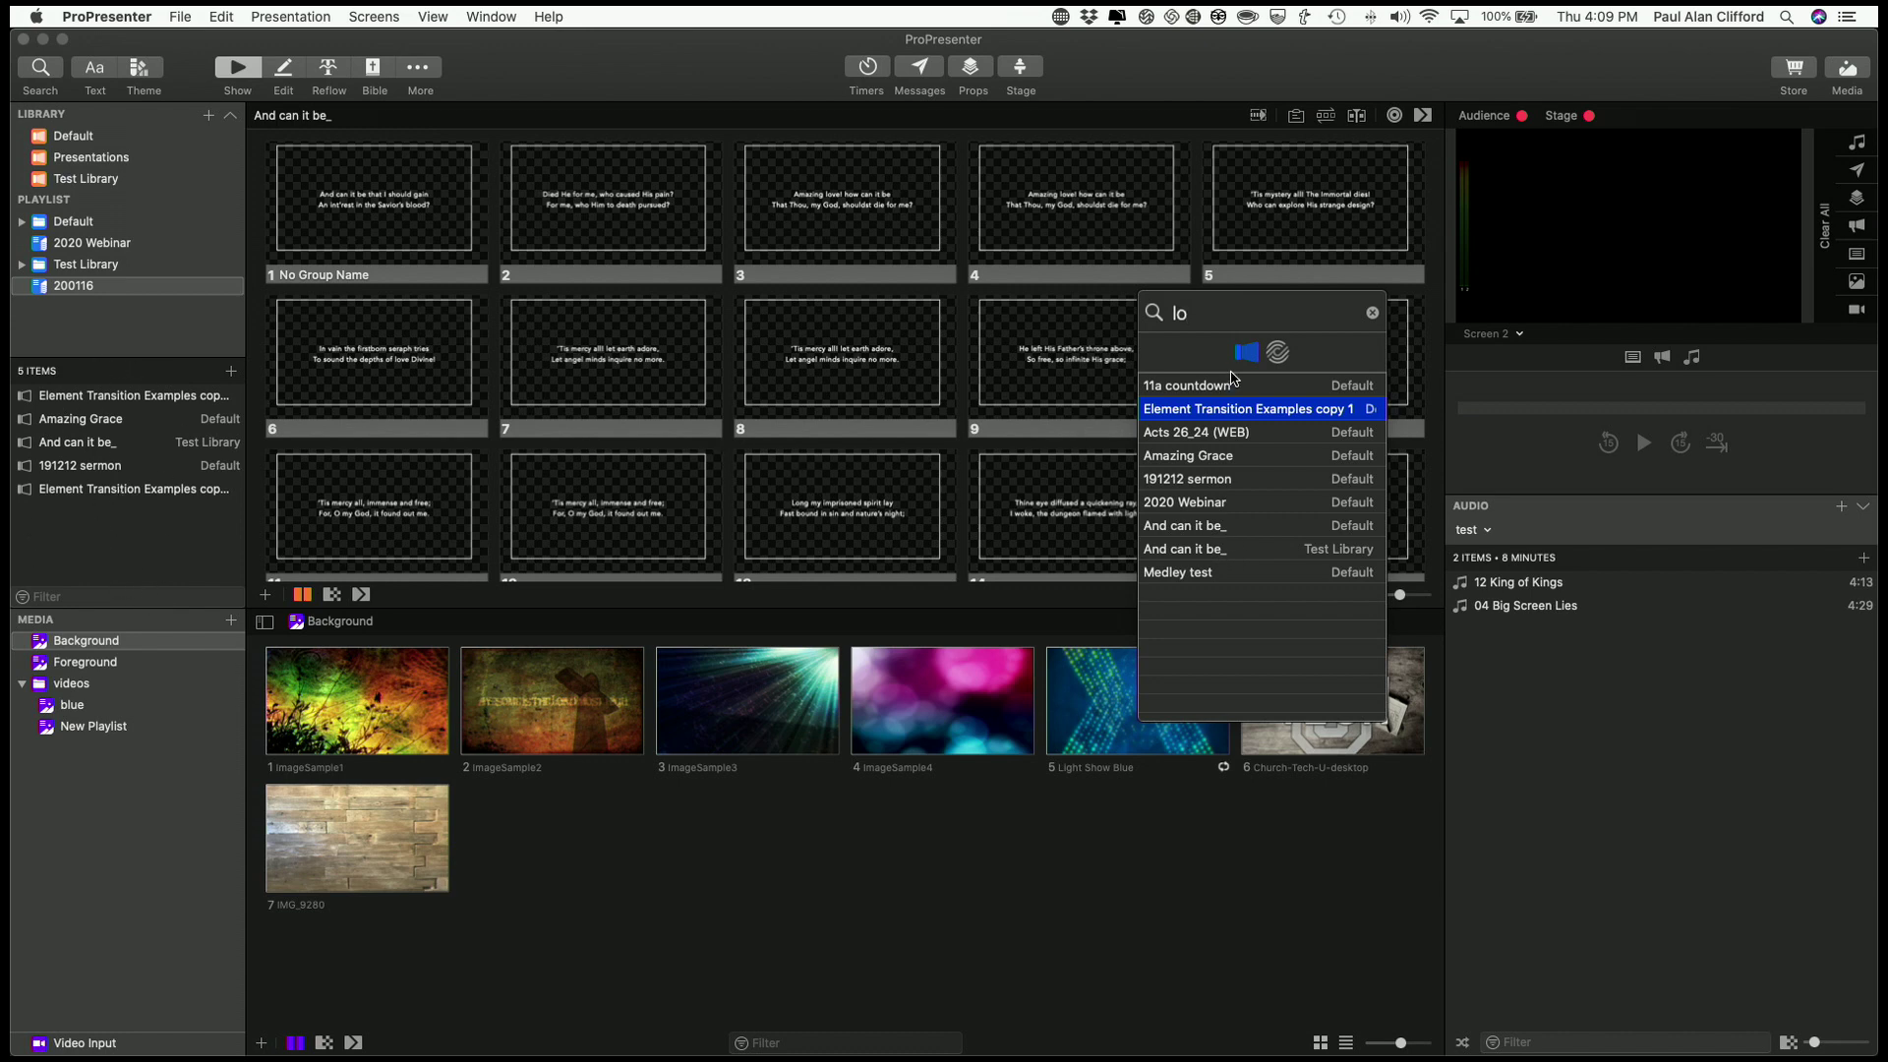
left_click(1373, 313)
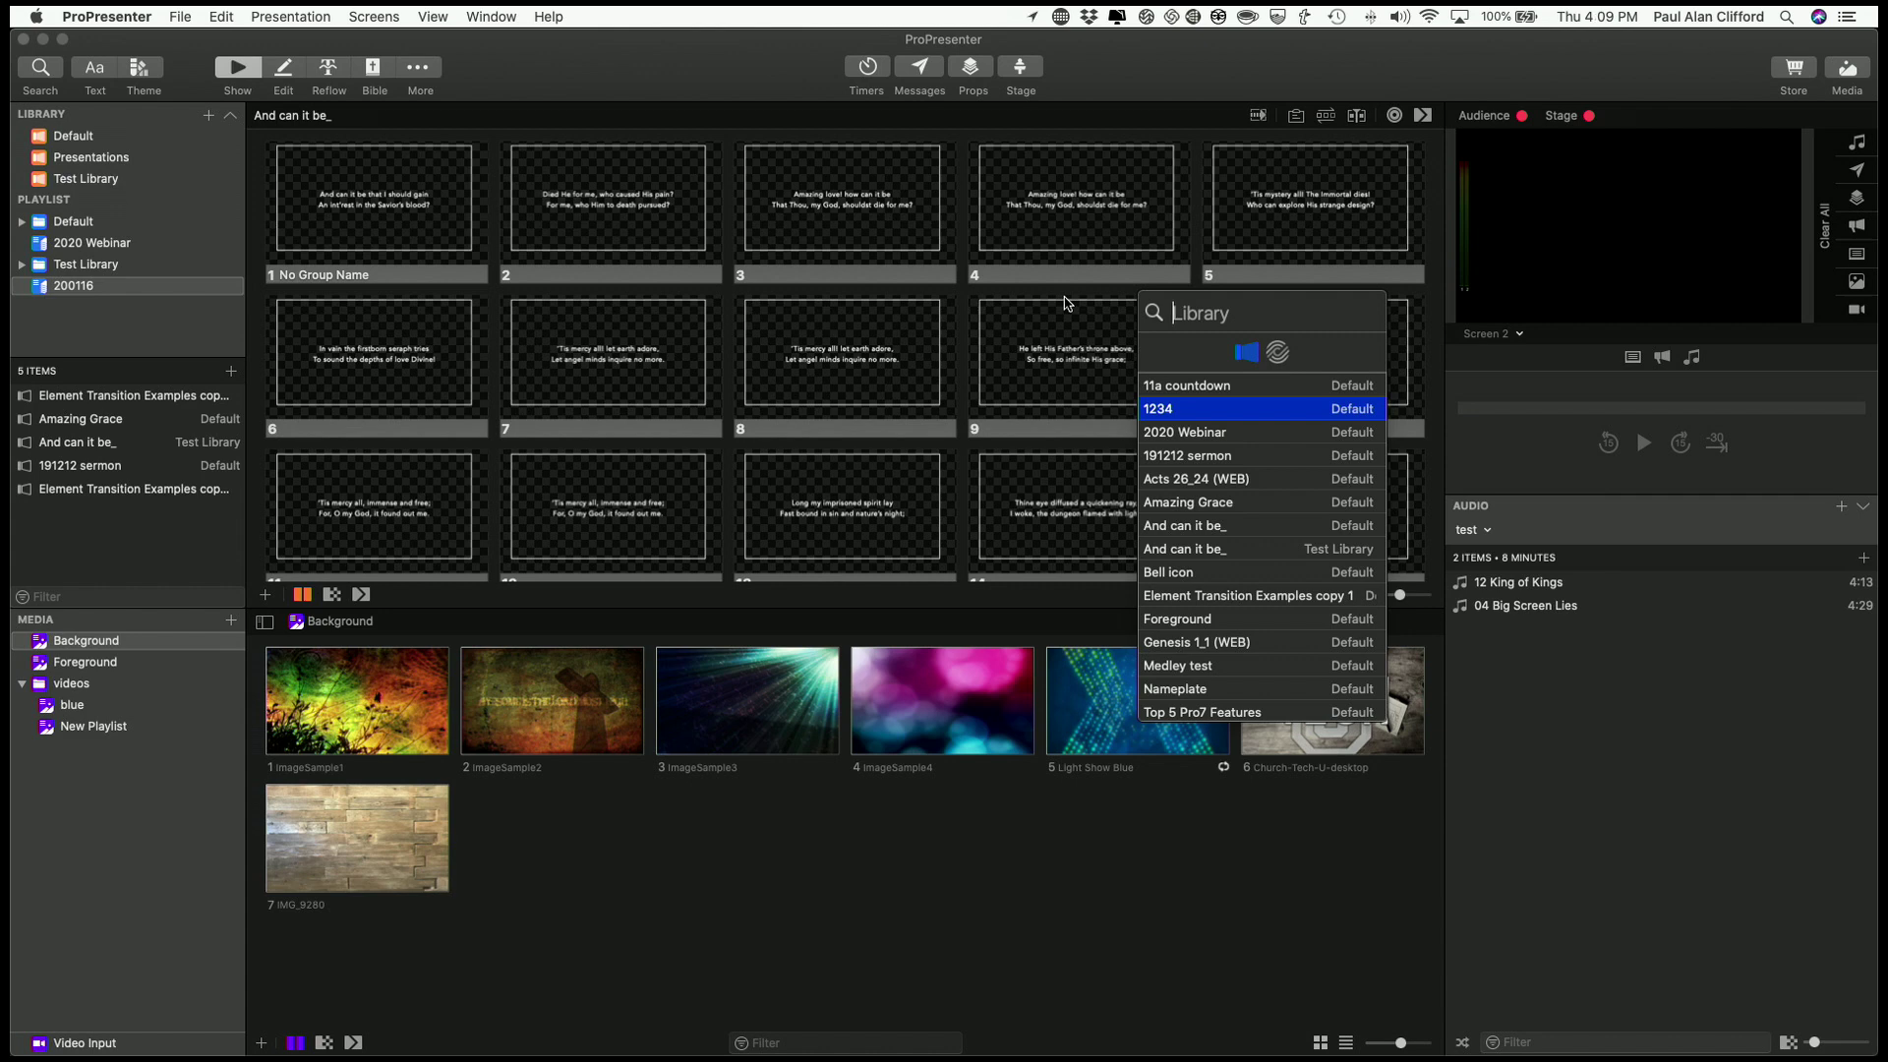
left_click(1441, 285)
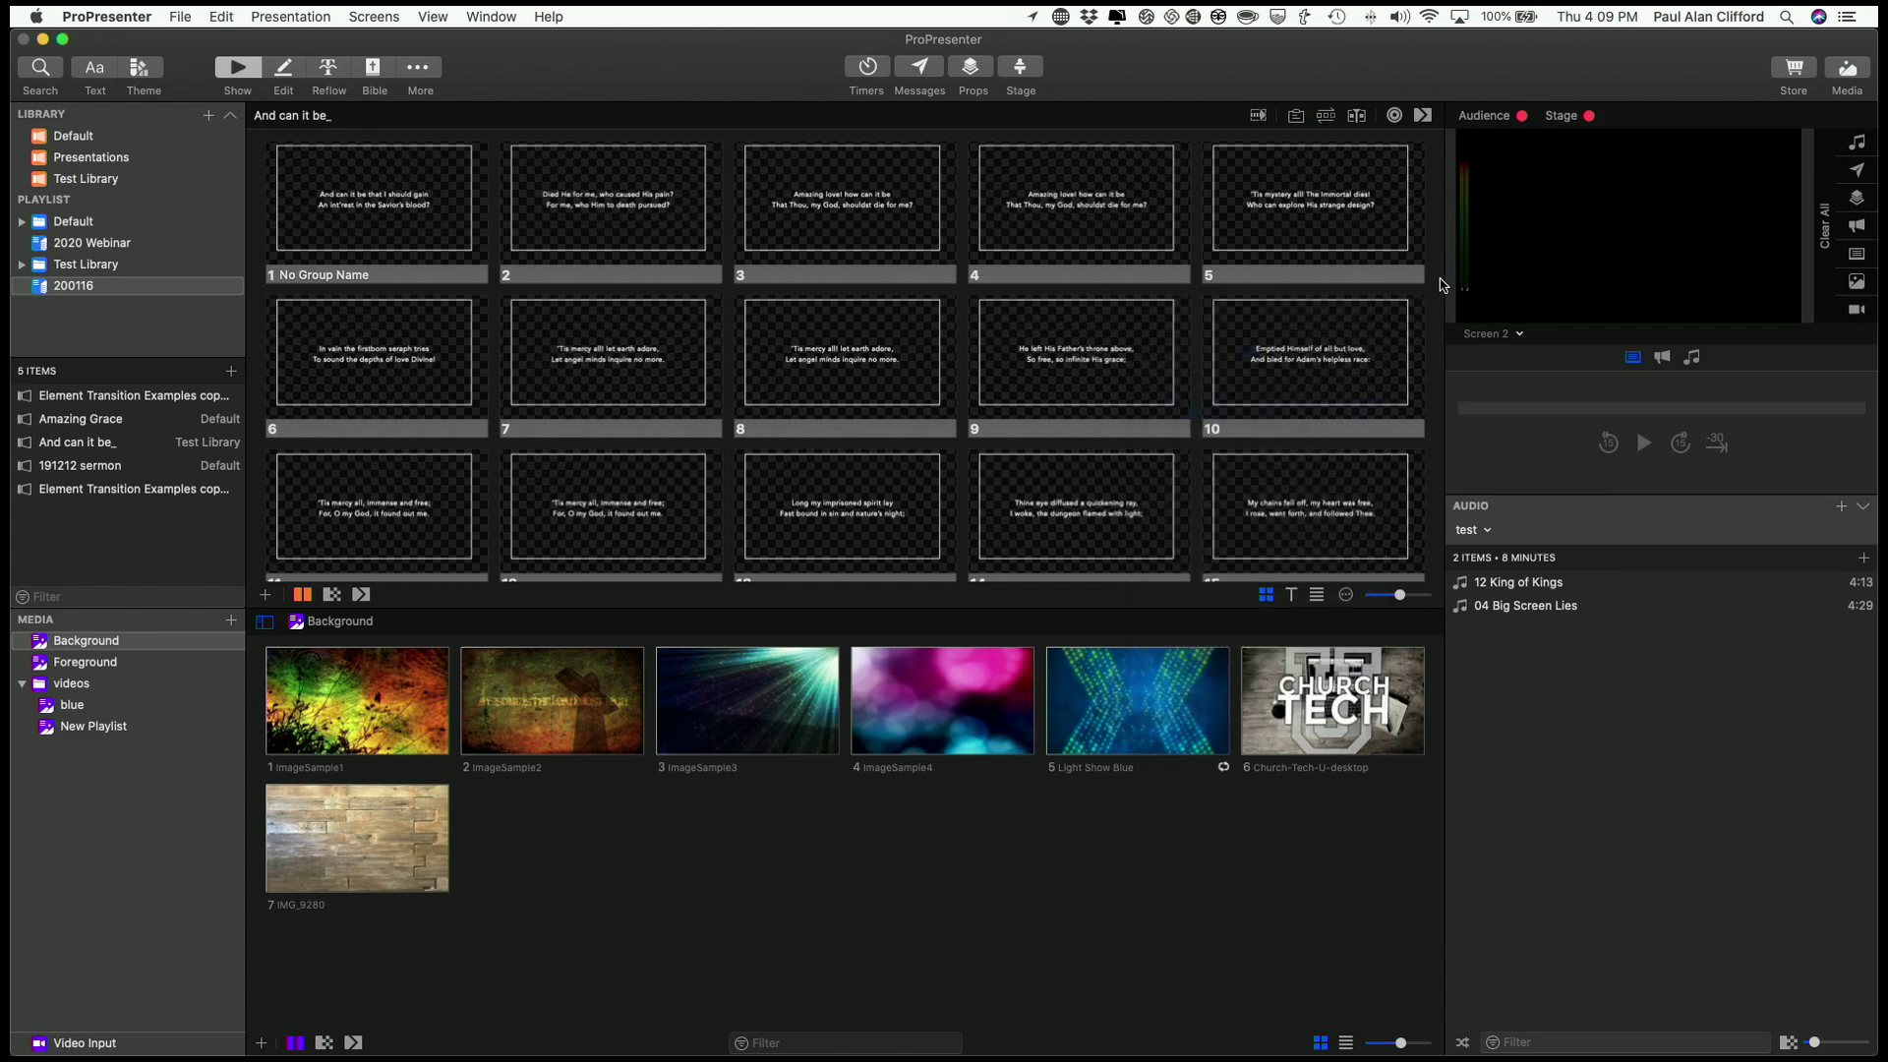
Click through all five playlist items in order, then return to the first Element Transition Examples copy 1.
left_click(110, 401)
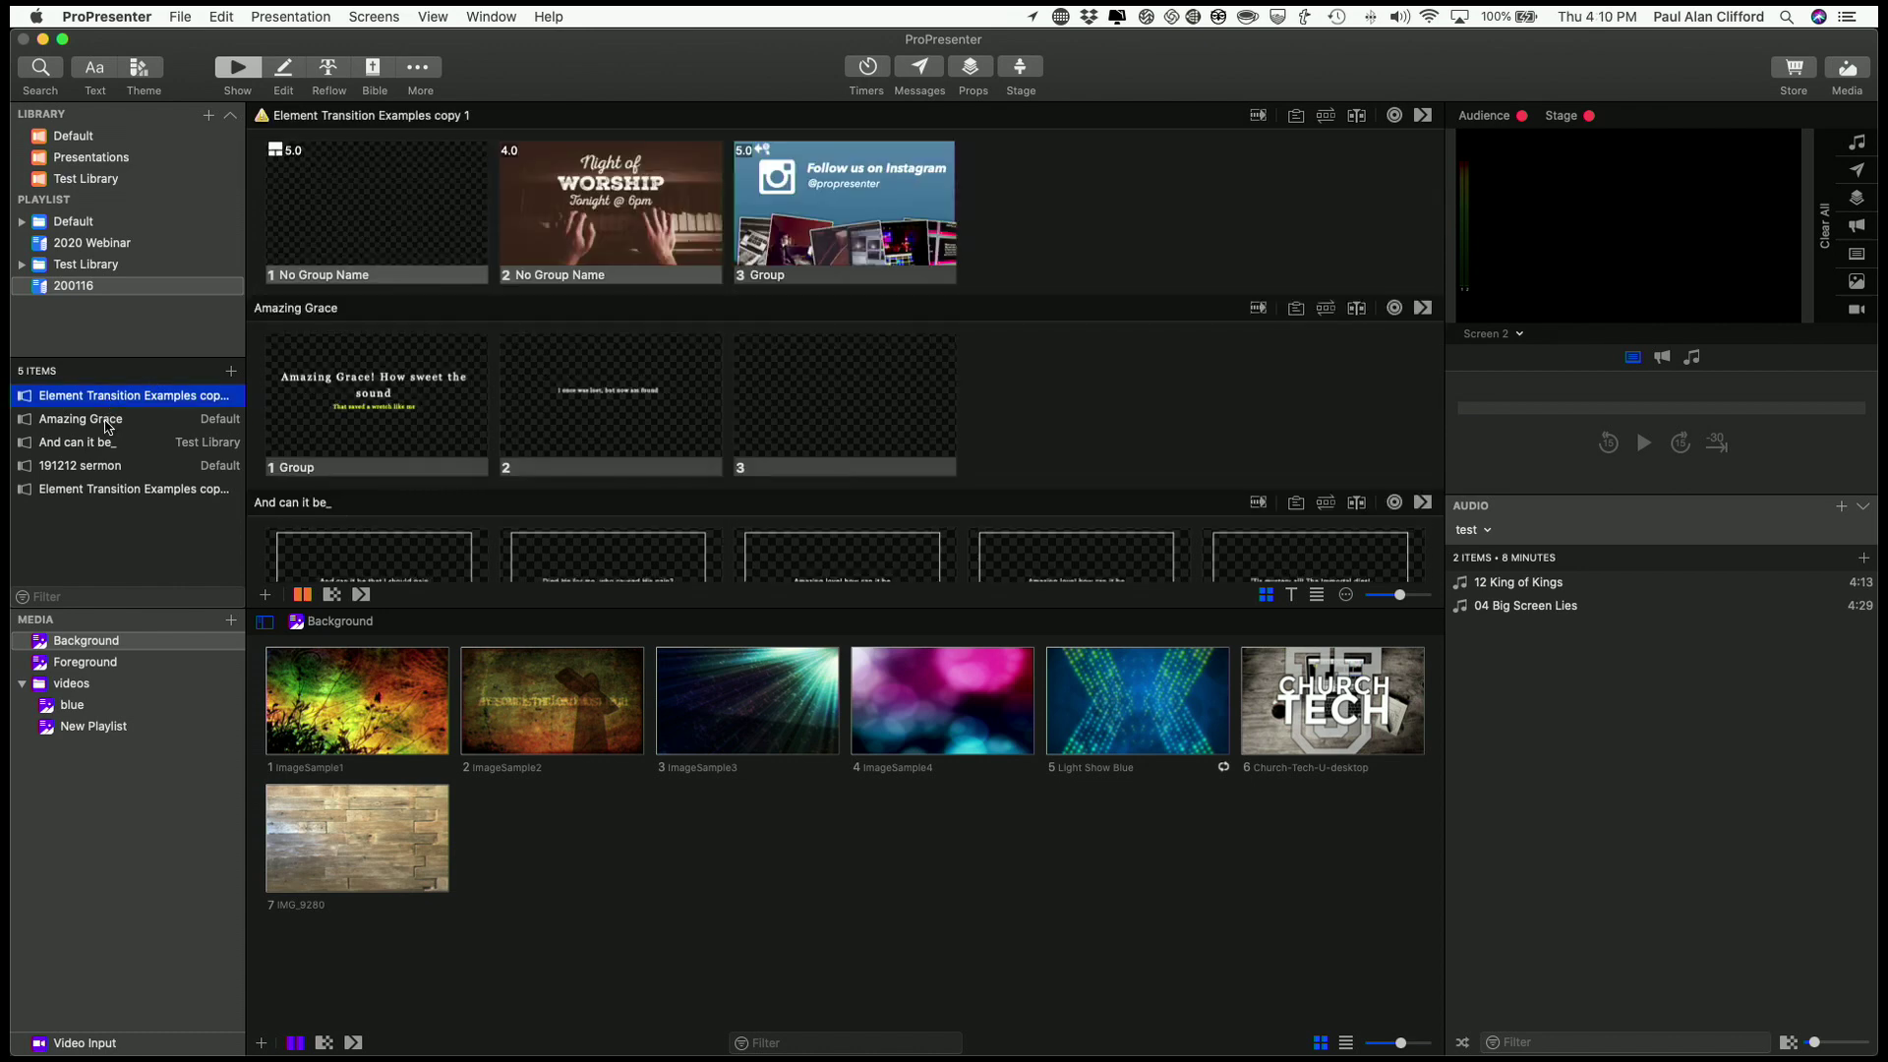
left_click(108, 420)
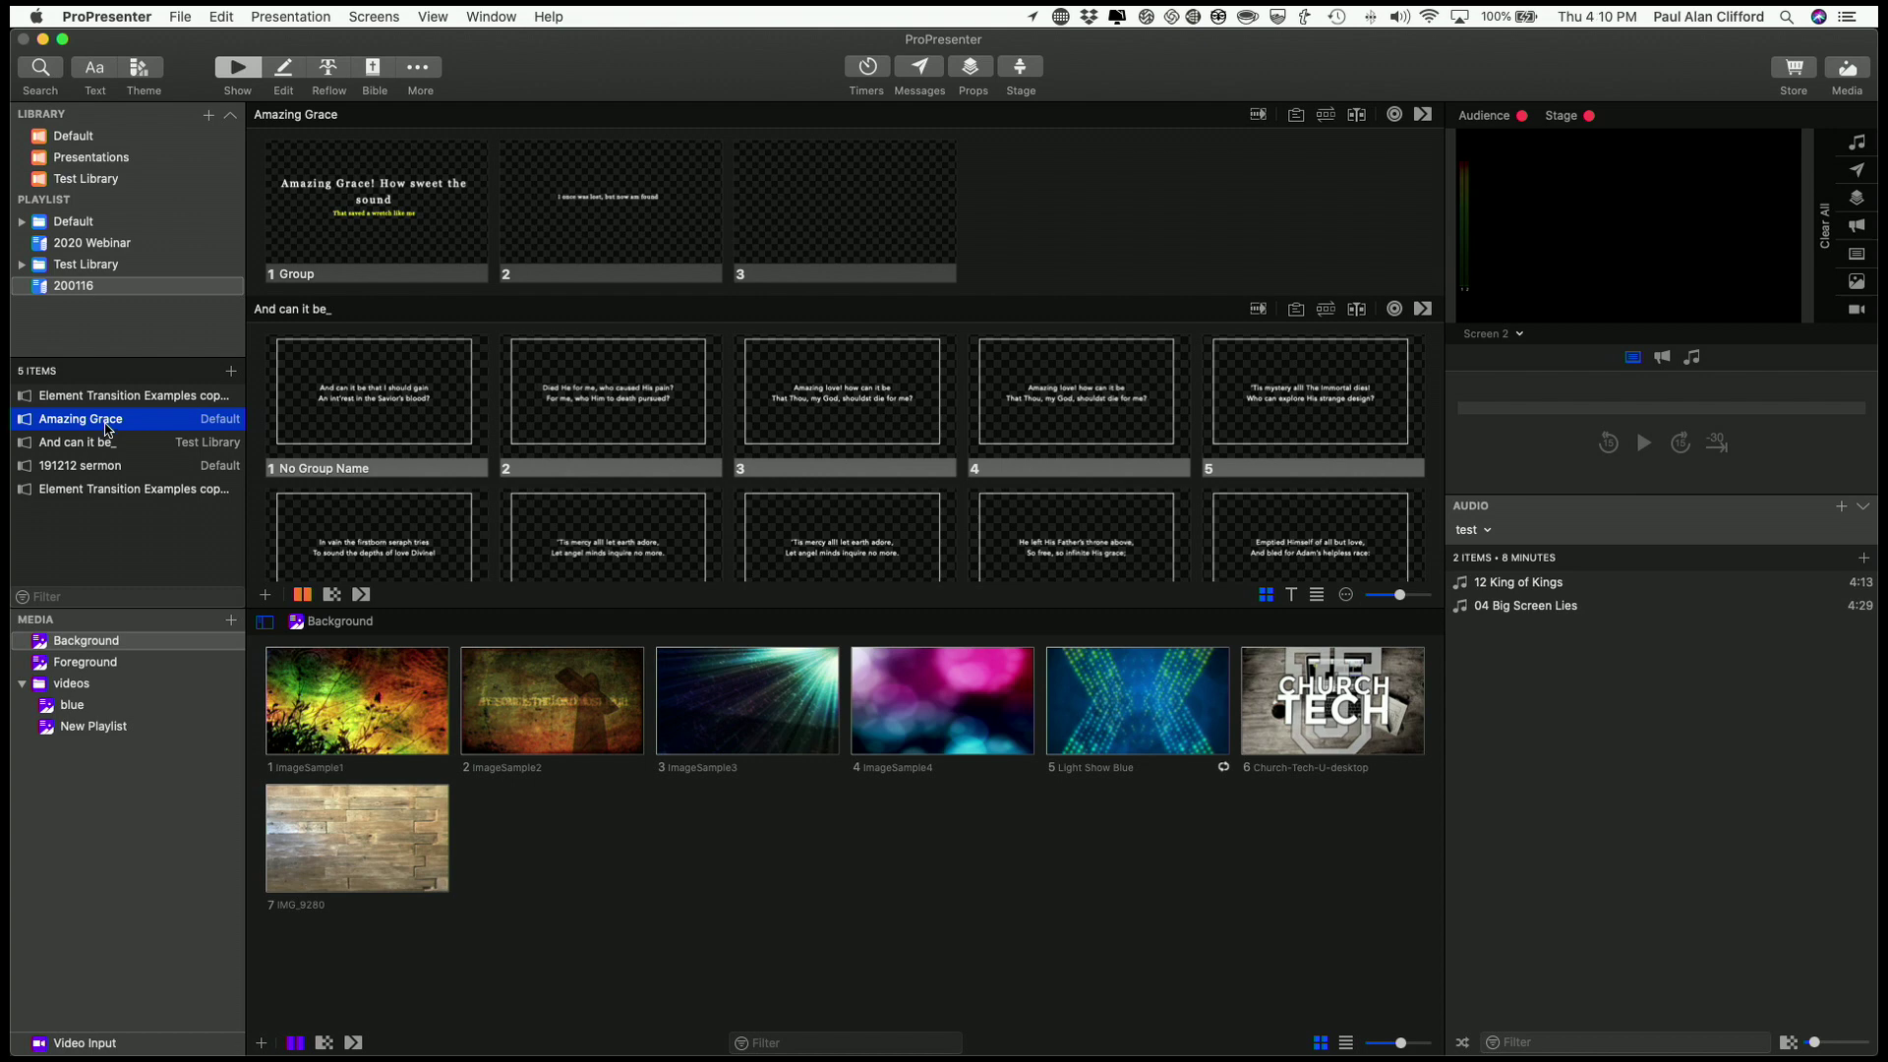
left_click(108, 447)
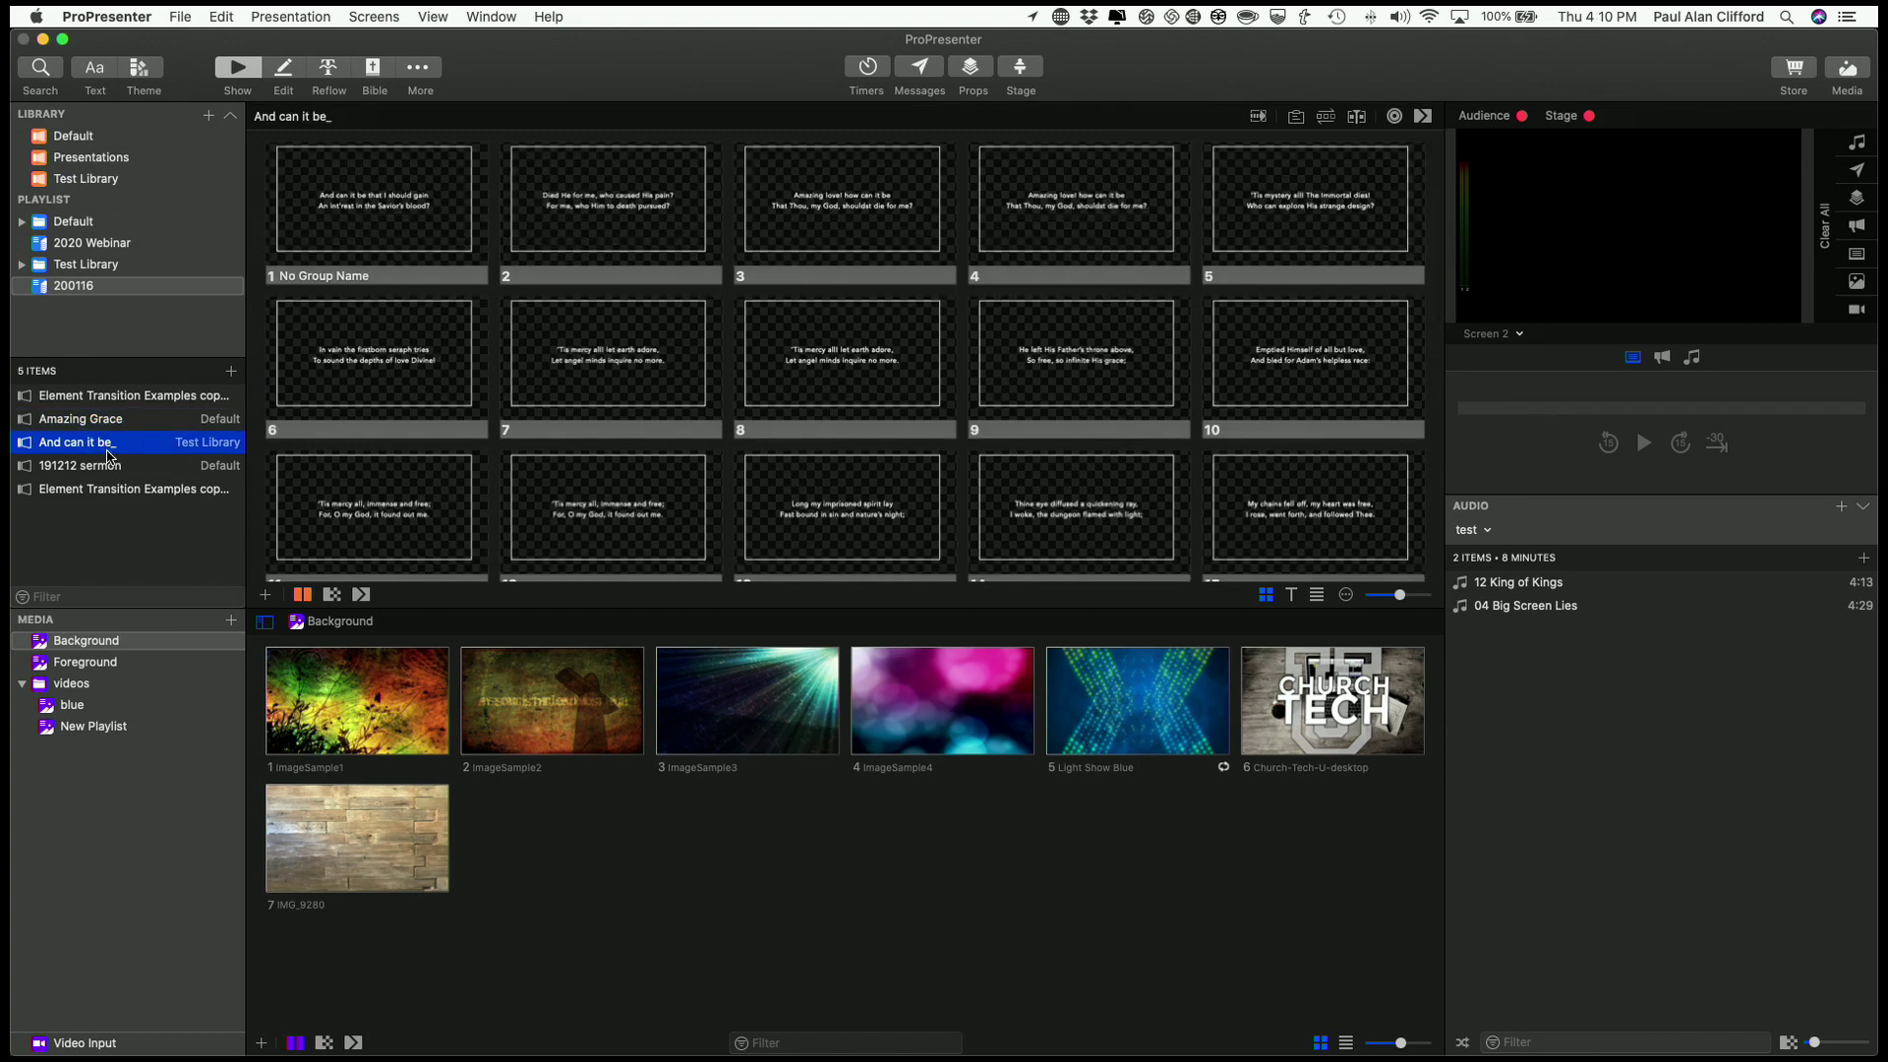
left_click(108, 468)
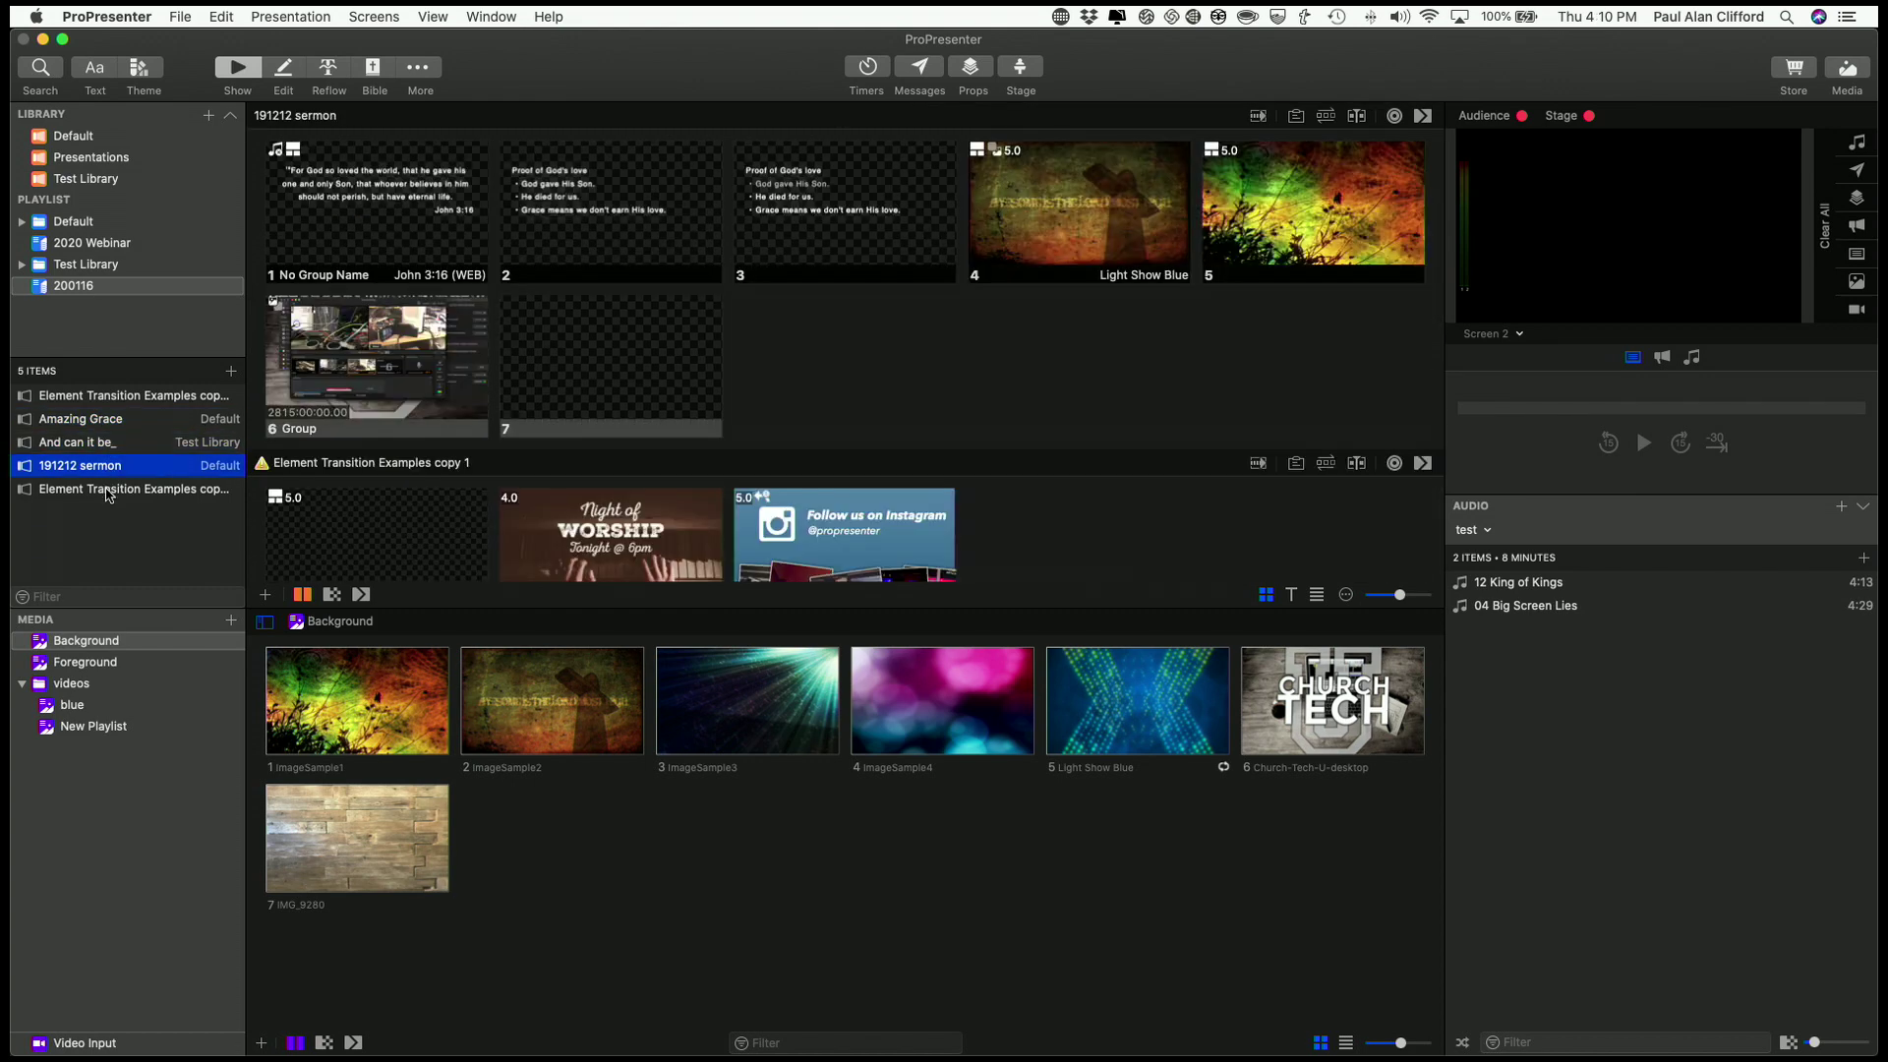
left_click(108, 492)
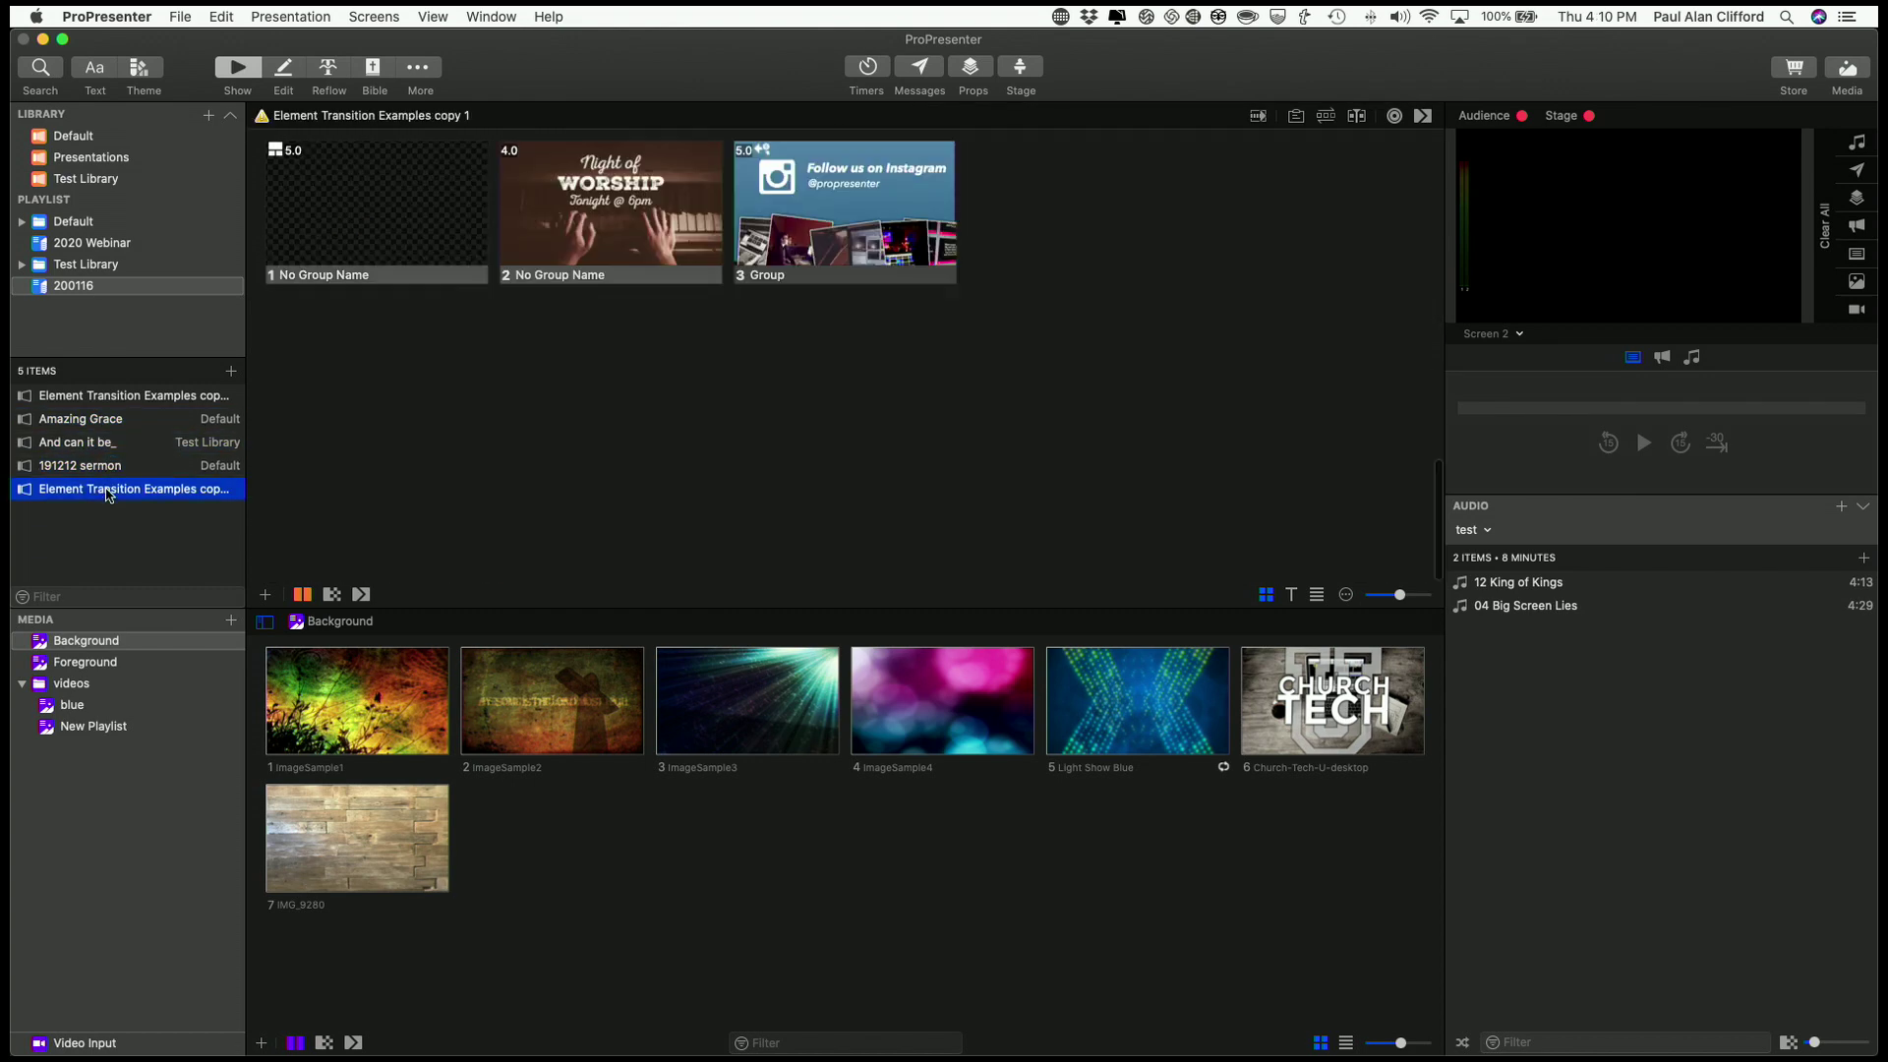
left_click(119, 400)
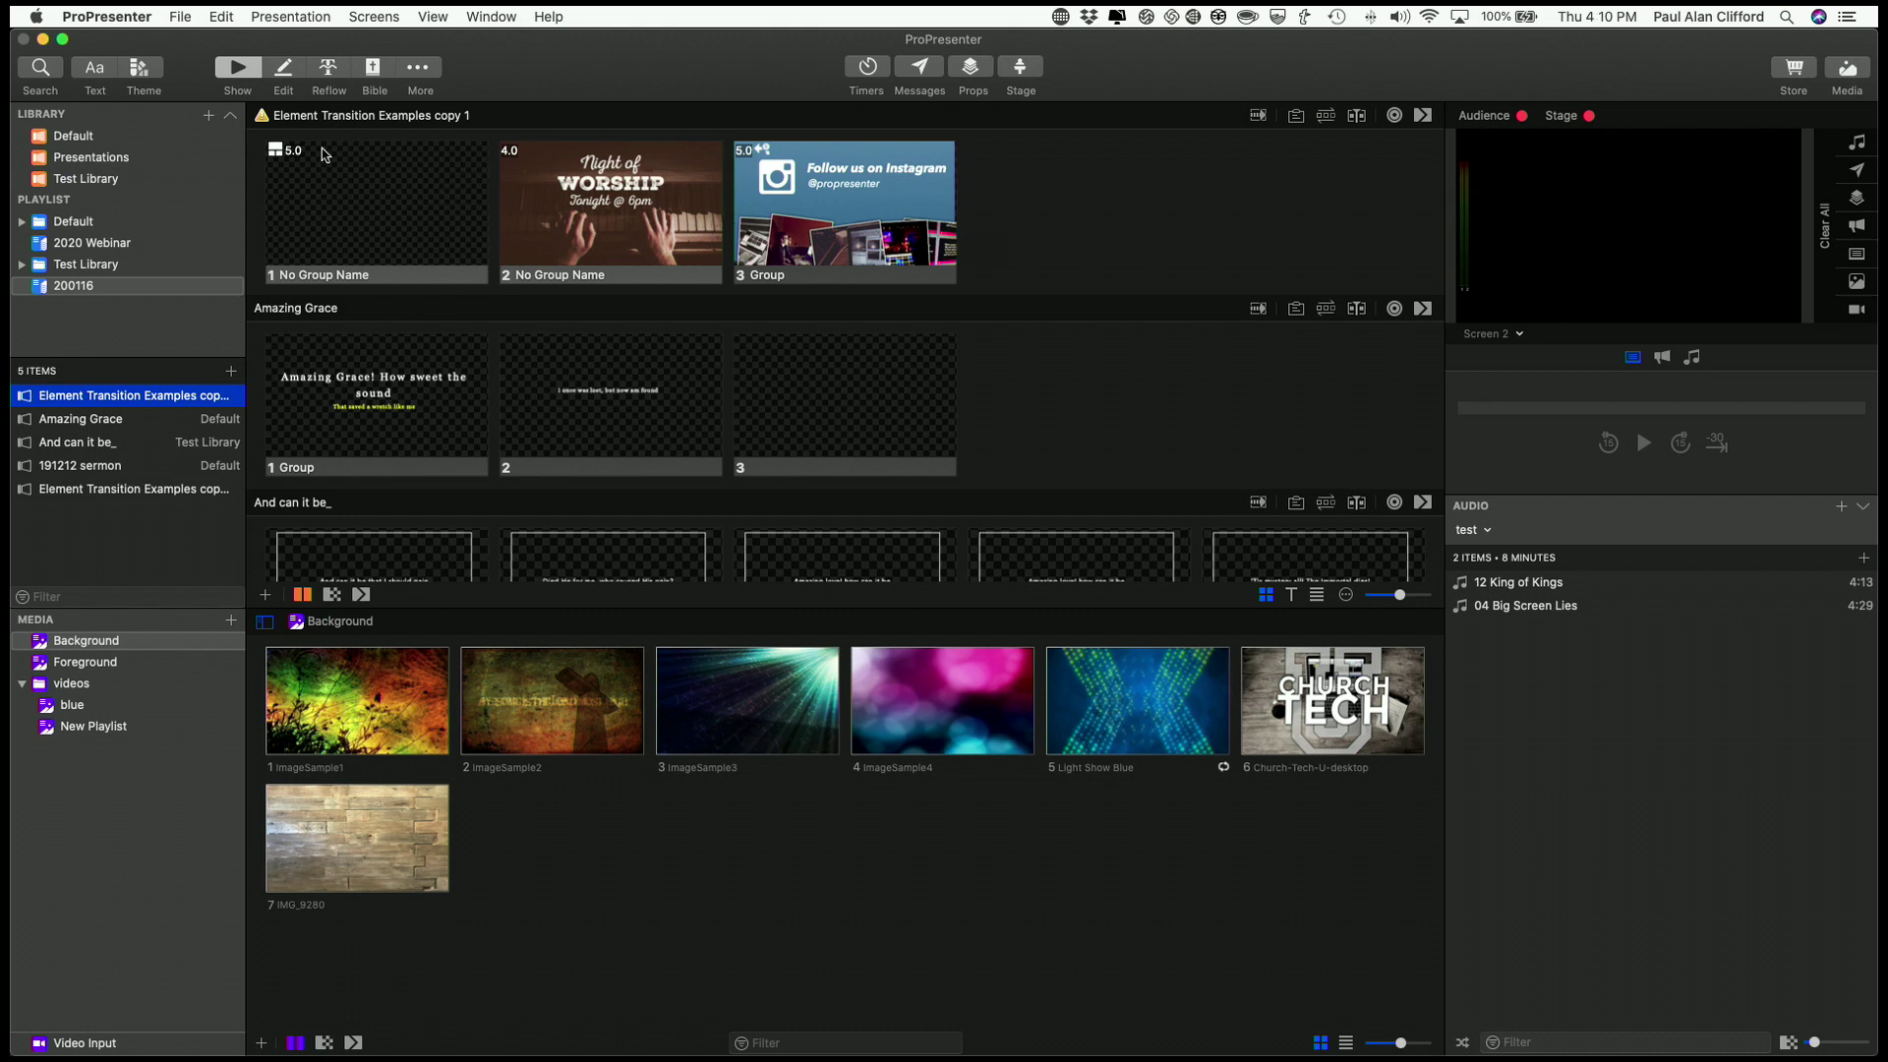
Trigger slide 1, DISCOVER LIFE CHURCH, of Element Transition Examples copy 1 to the audience output.
left_click(332, 212)
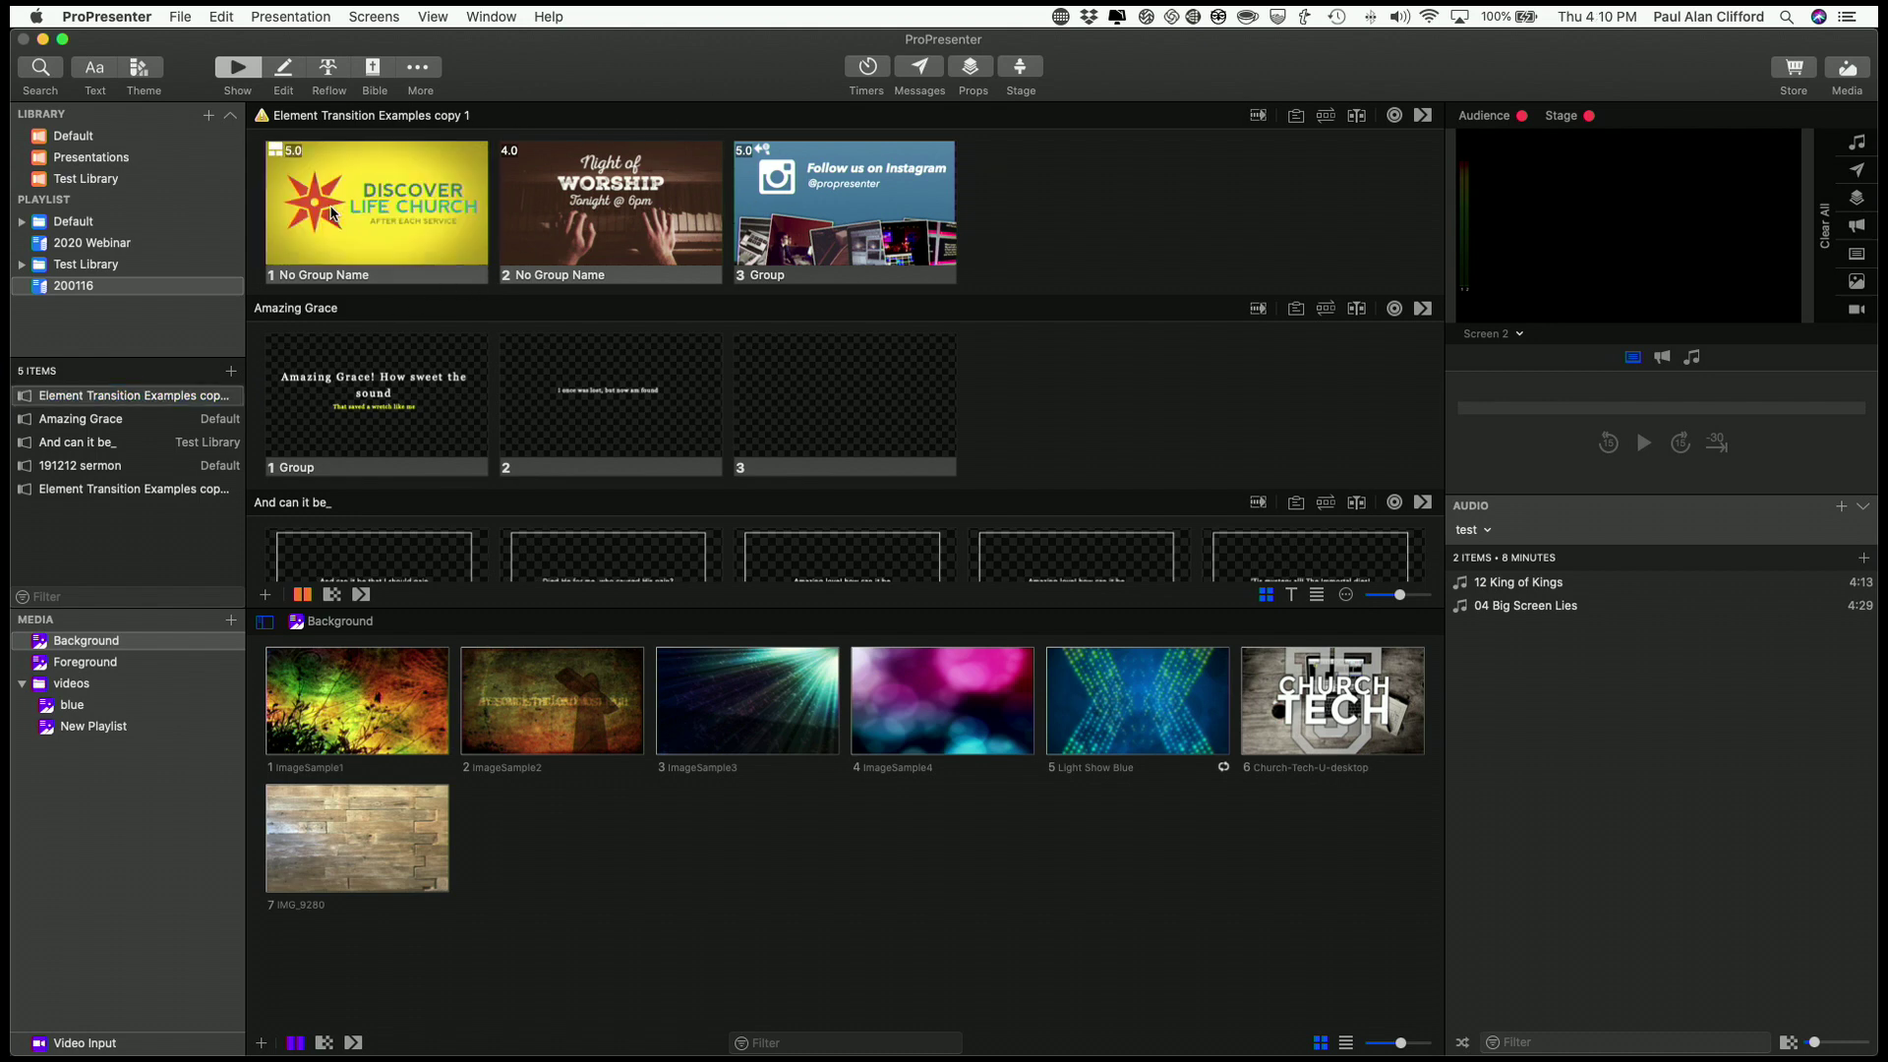
left_click(407, 201)
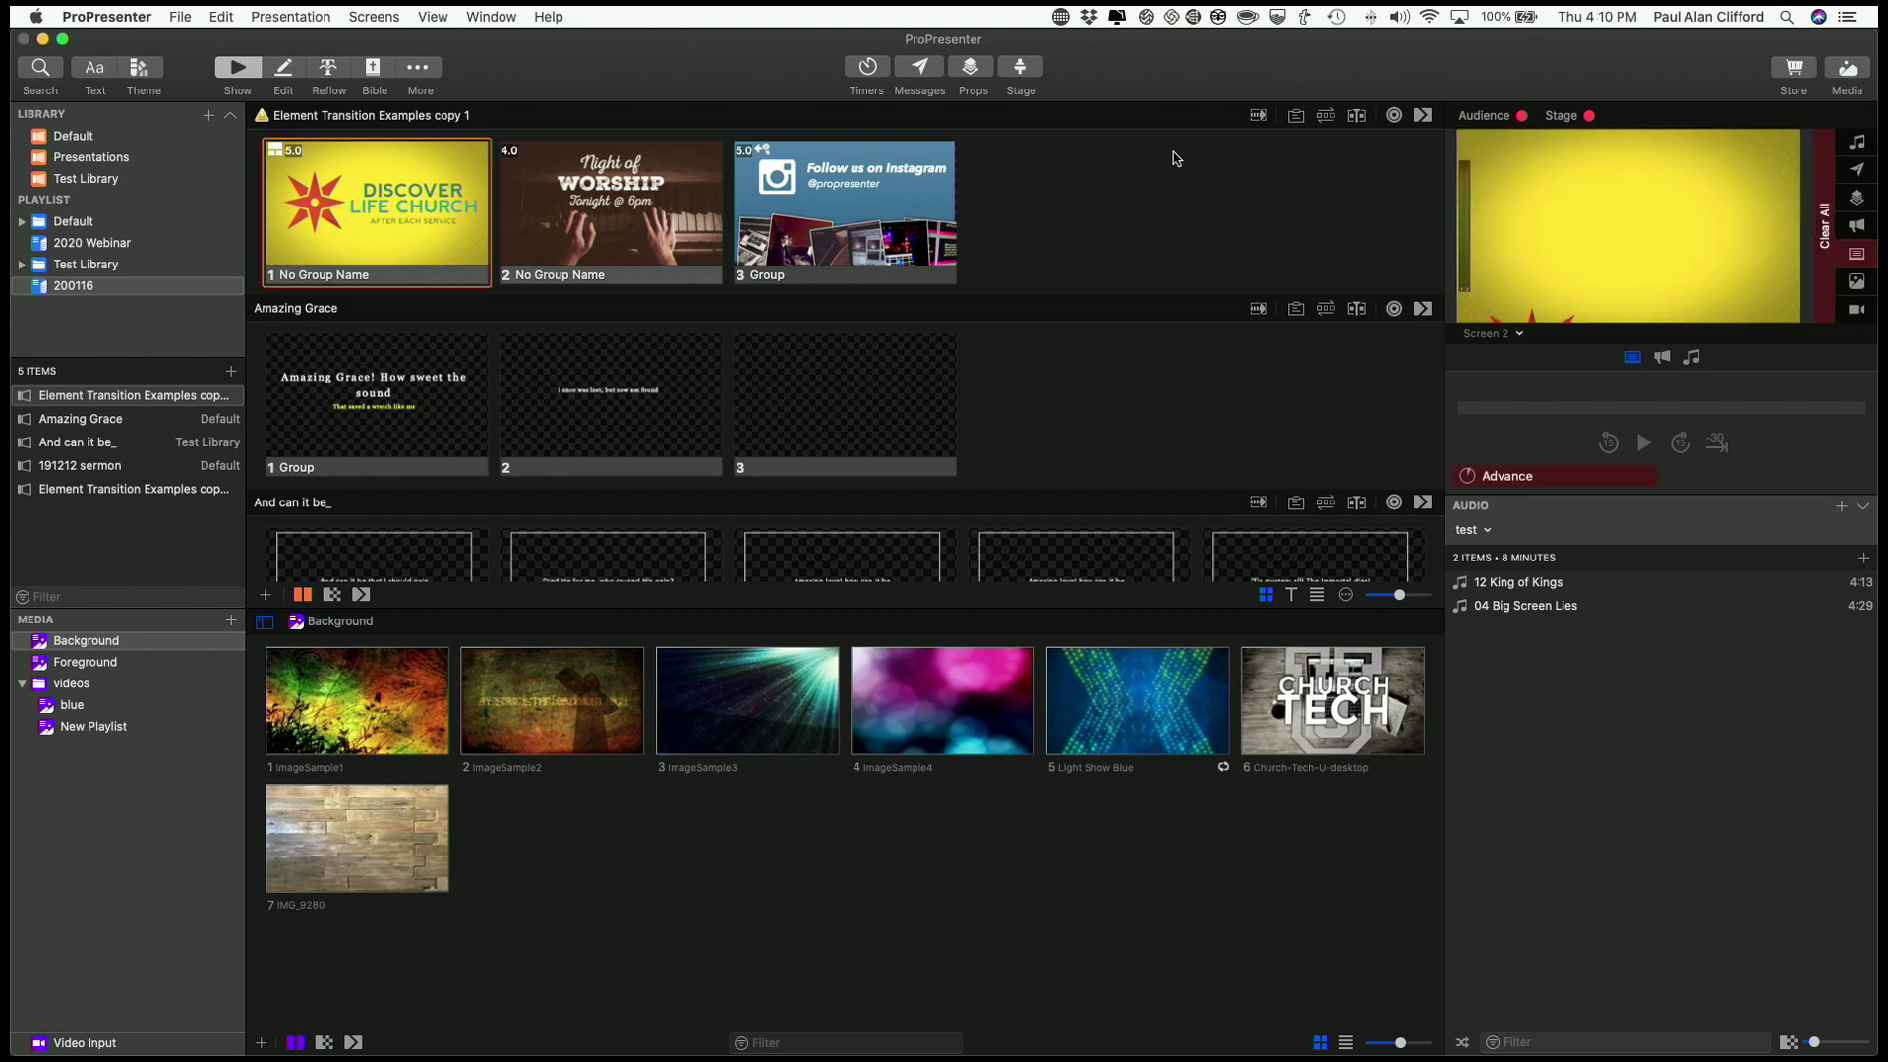
Assign Element Transition Examples copy 1 to the Announcements layer and keep the preview on Screen 2.
left_click(1393, 116)
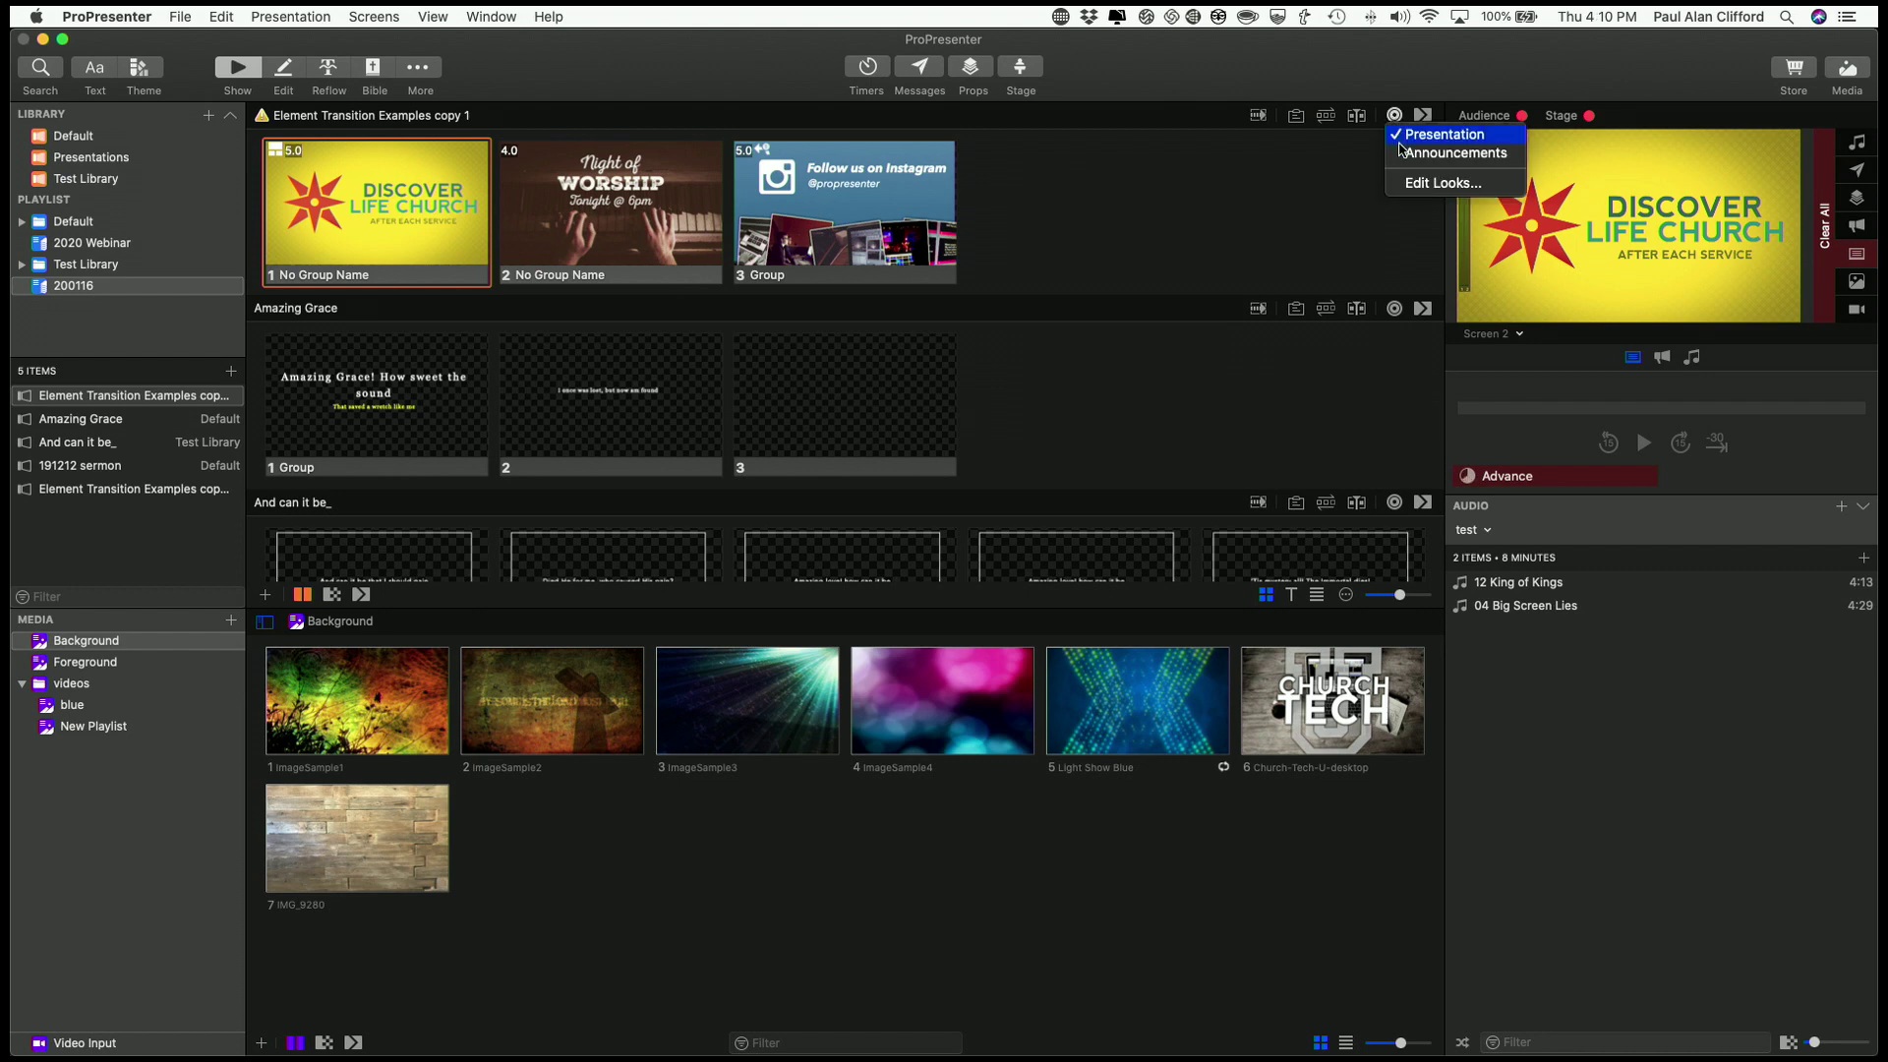
left_click(1405, 154)
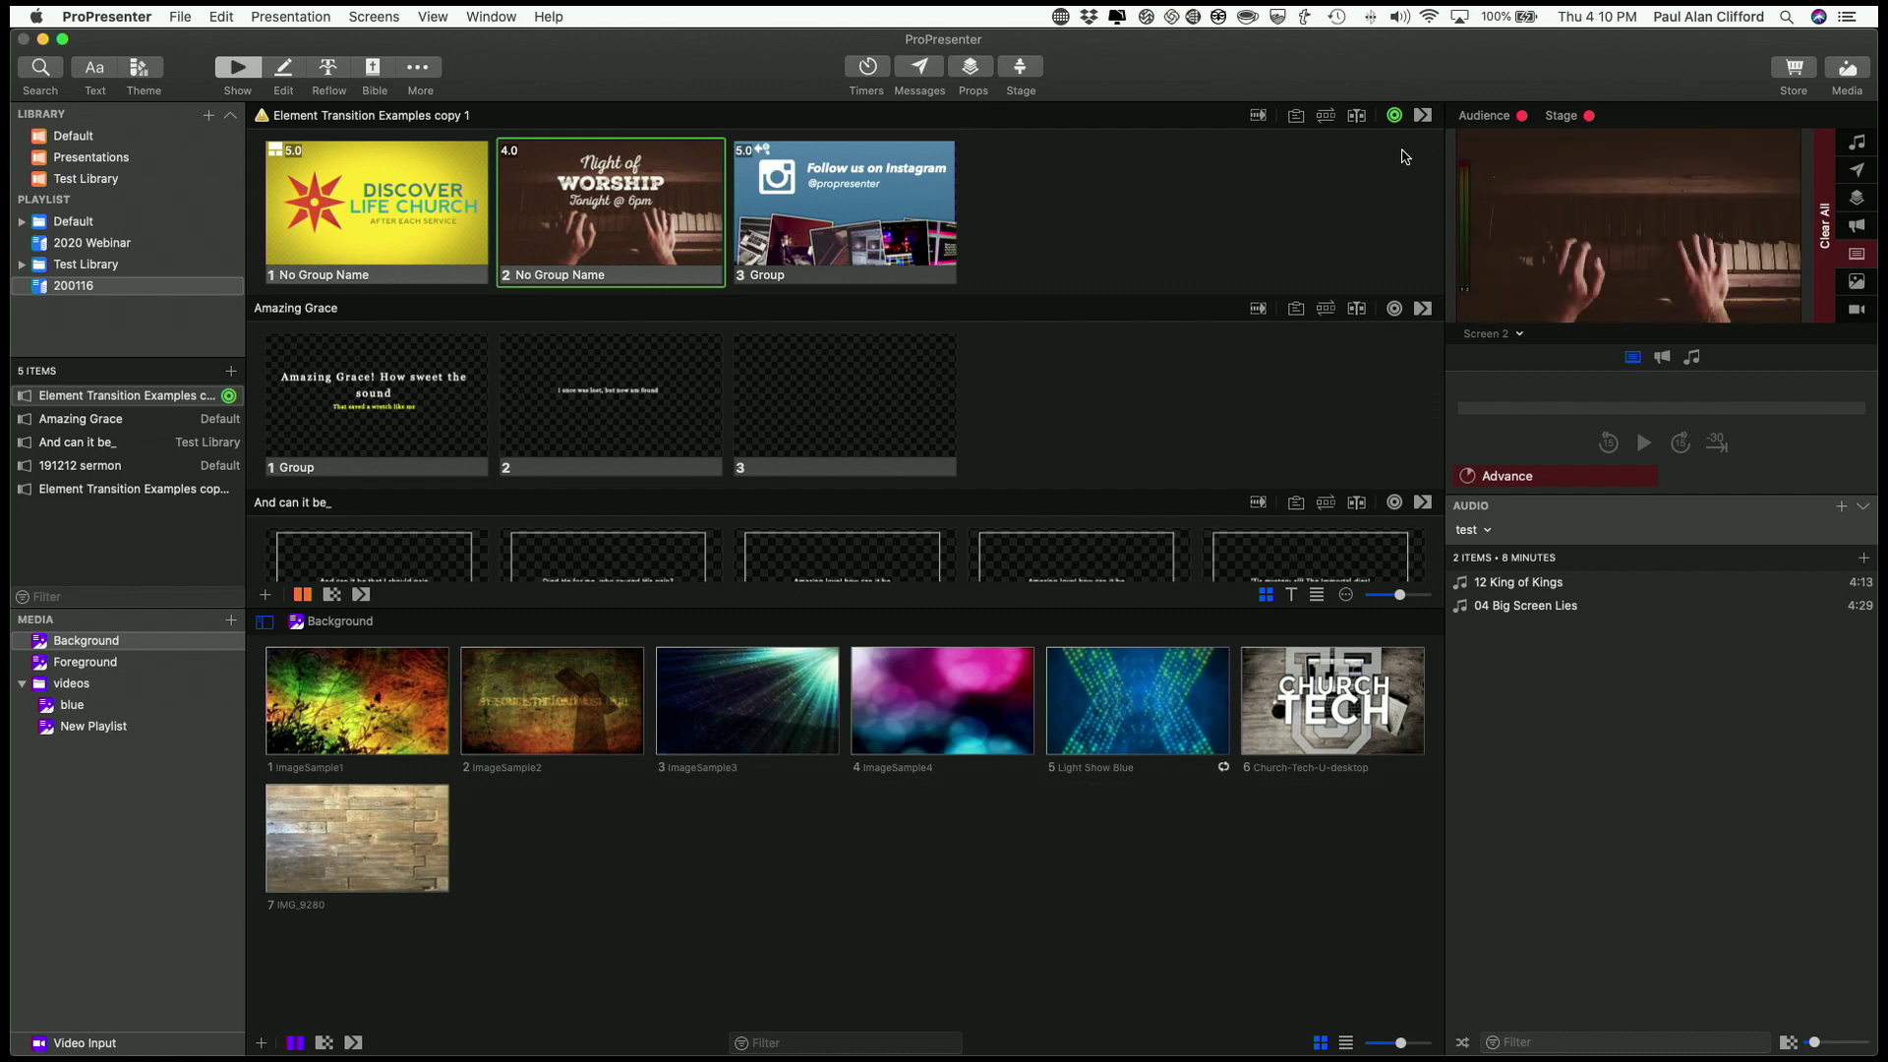
left_click(1521, 335)
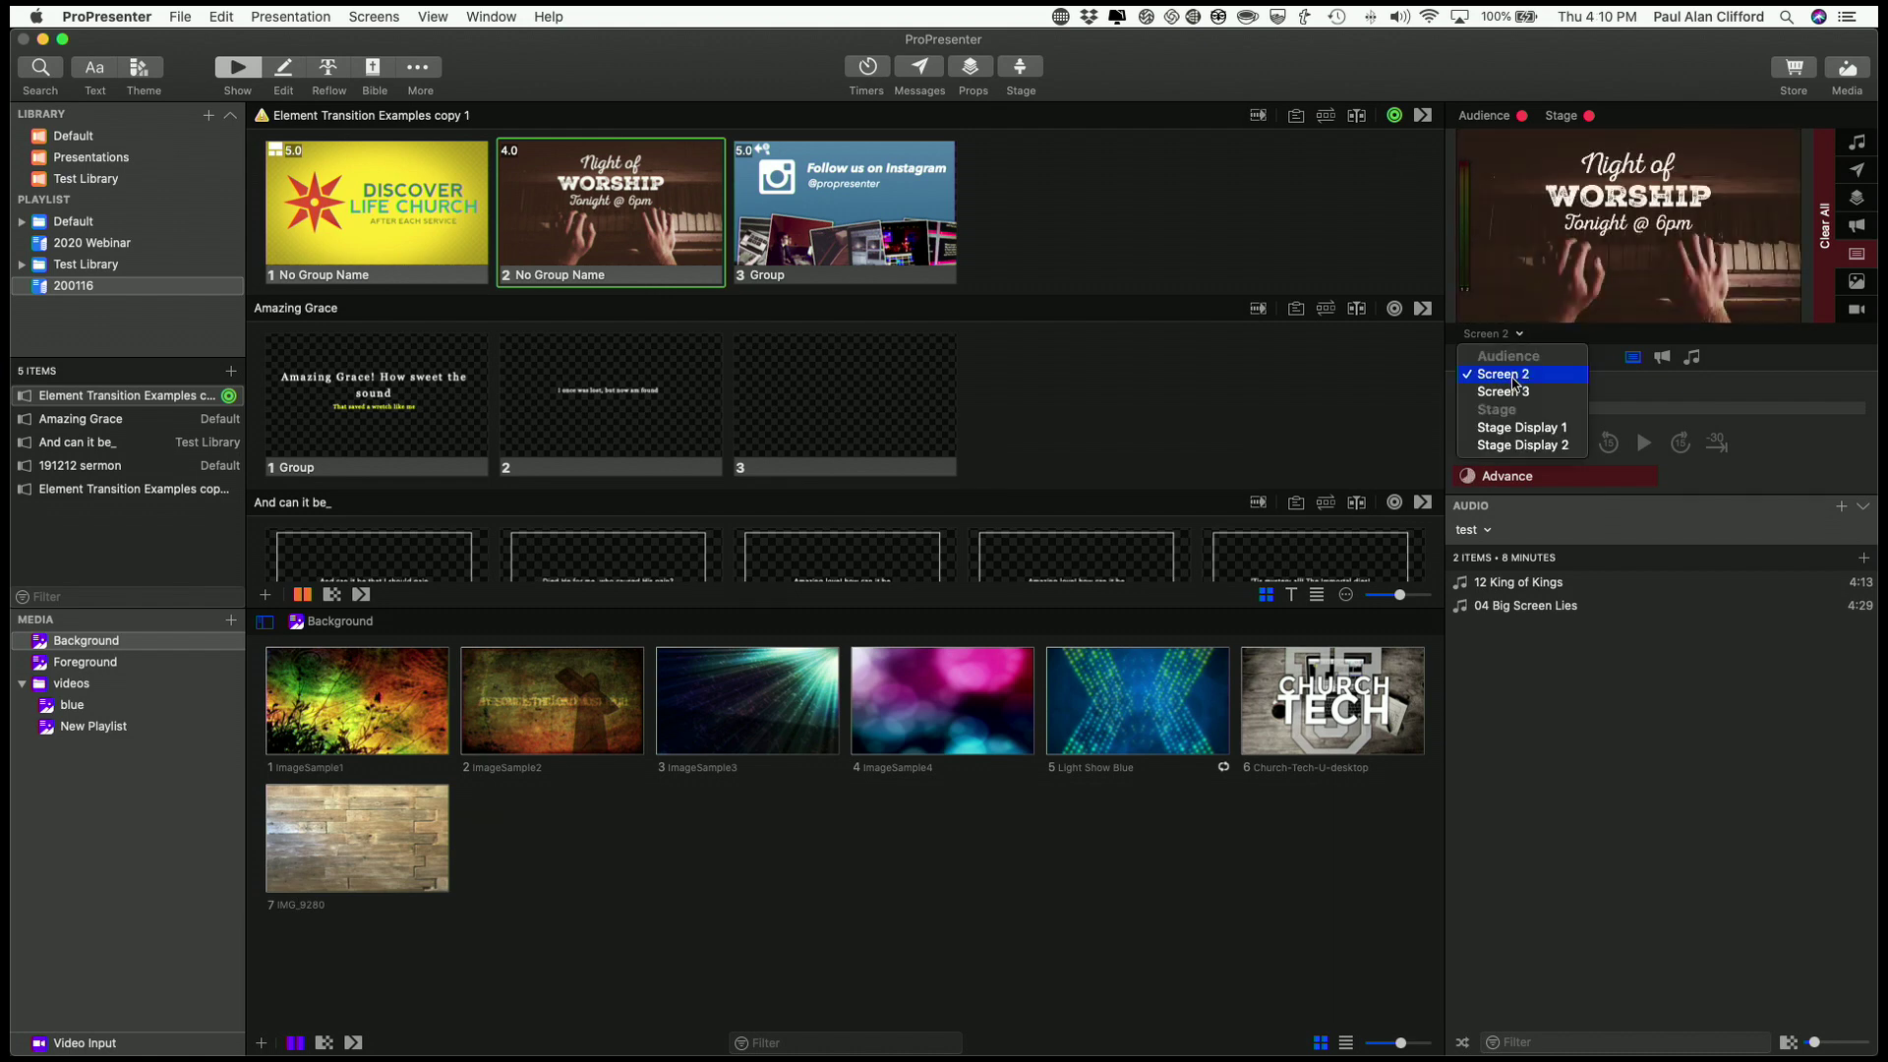
left_click(1303, 246)
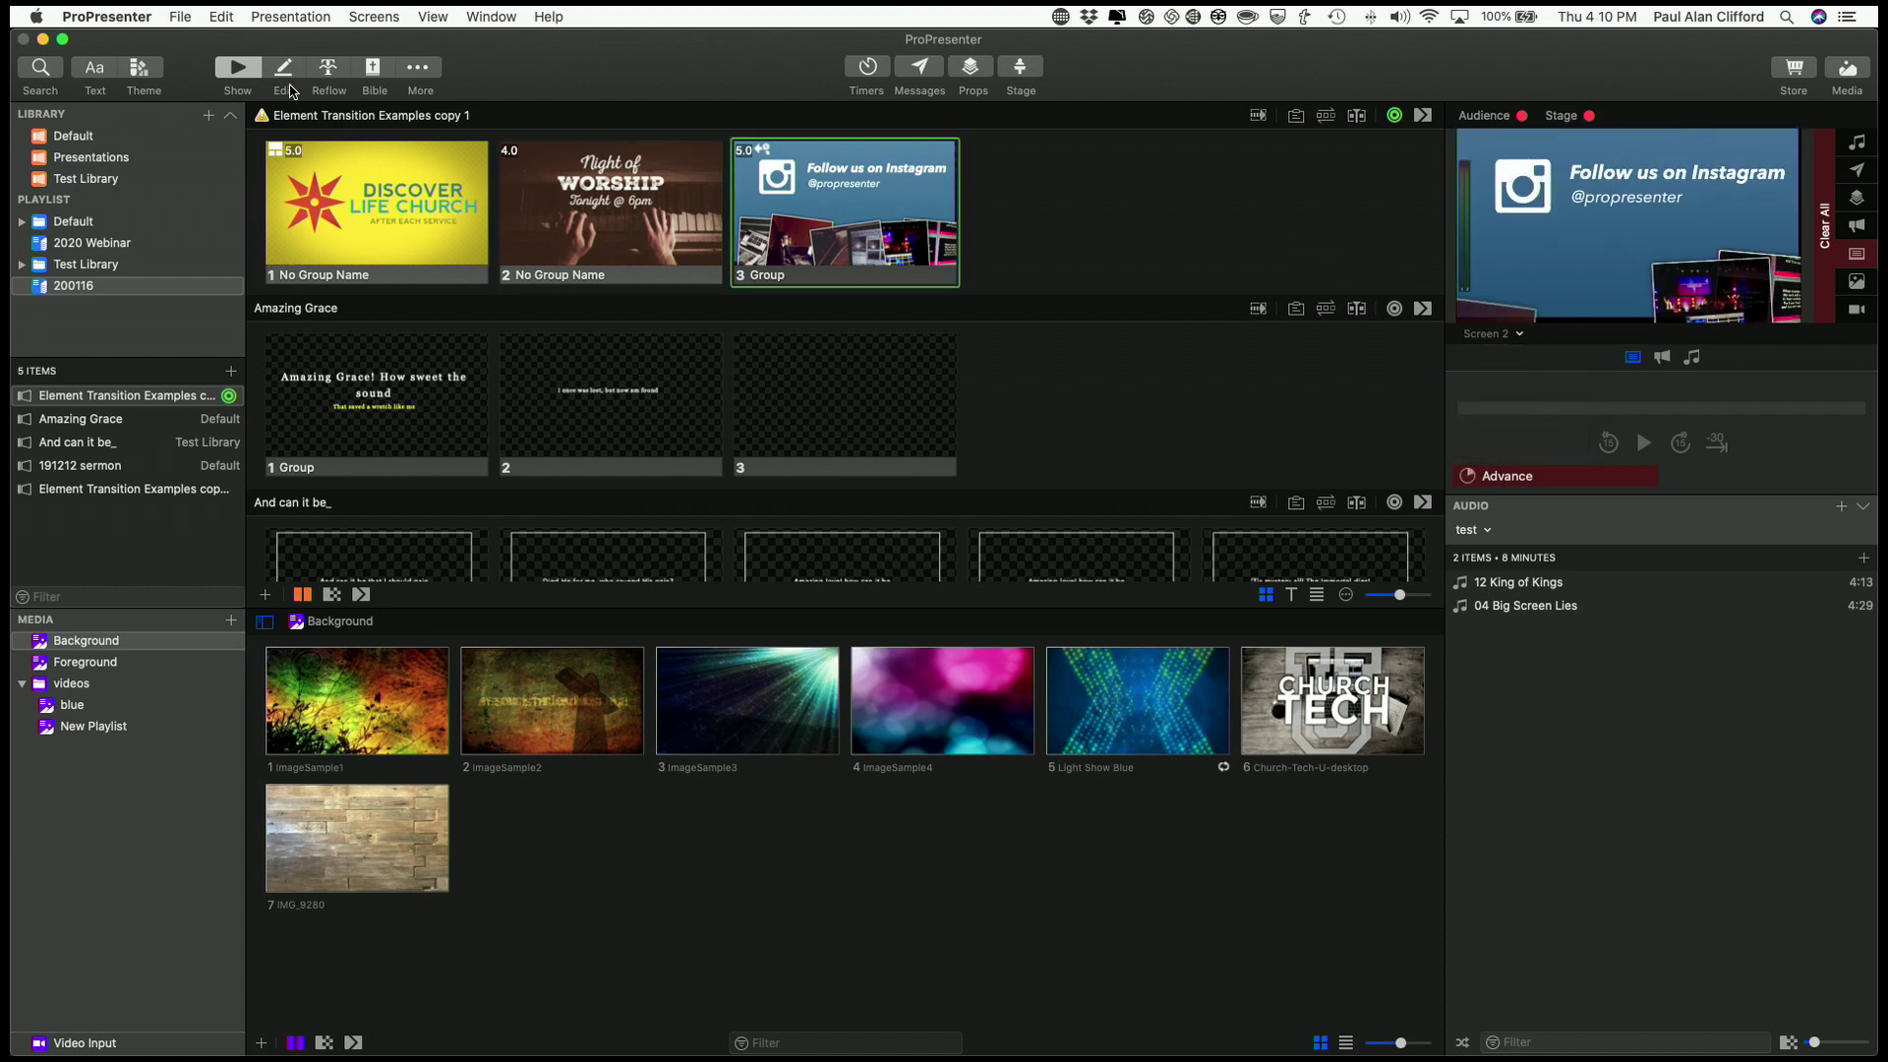
left_click(376, 17)
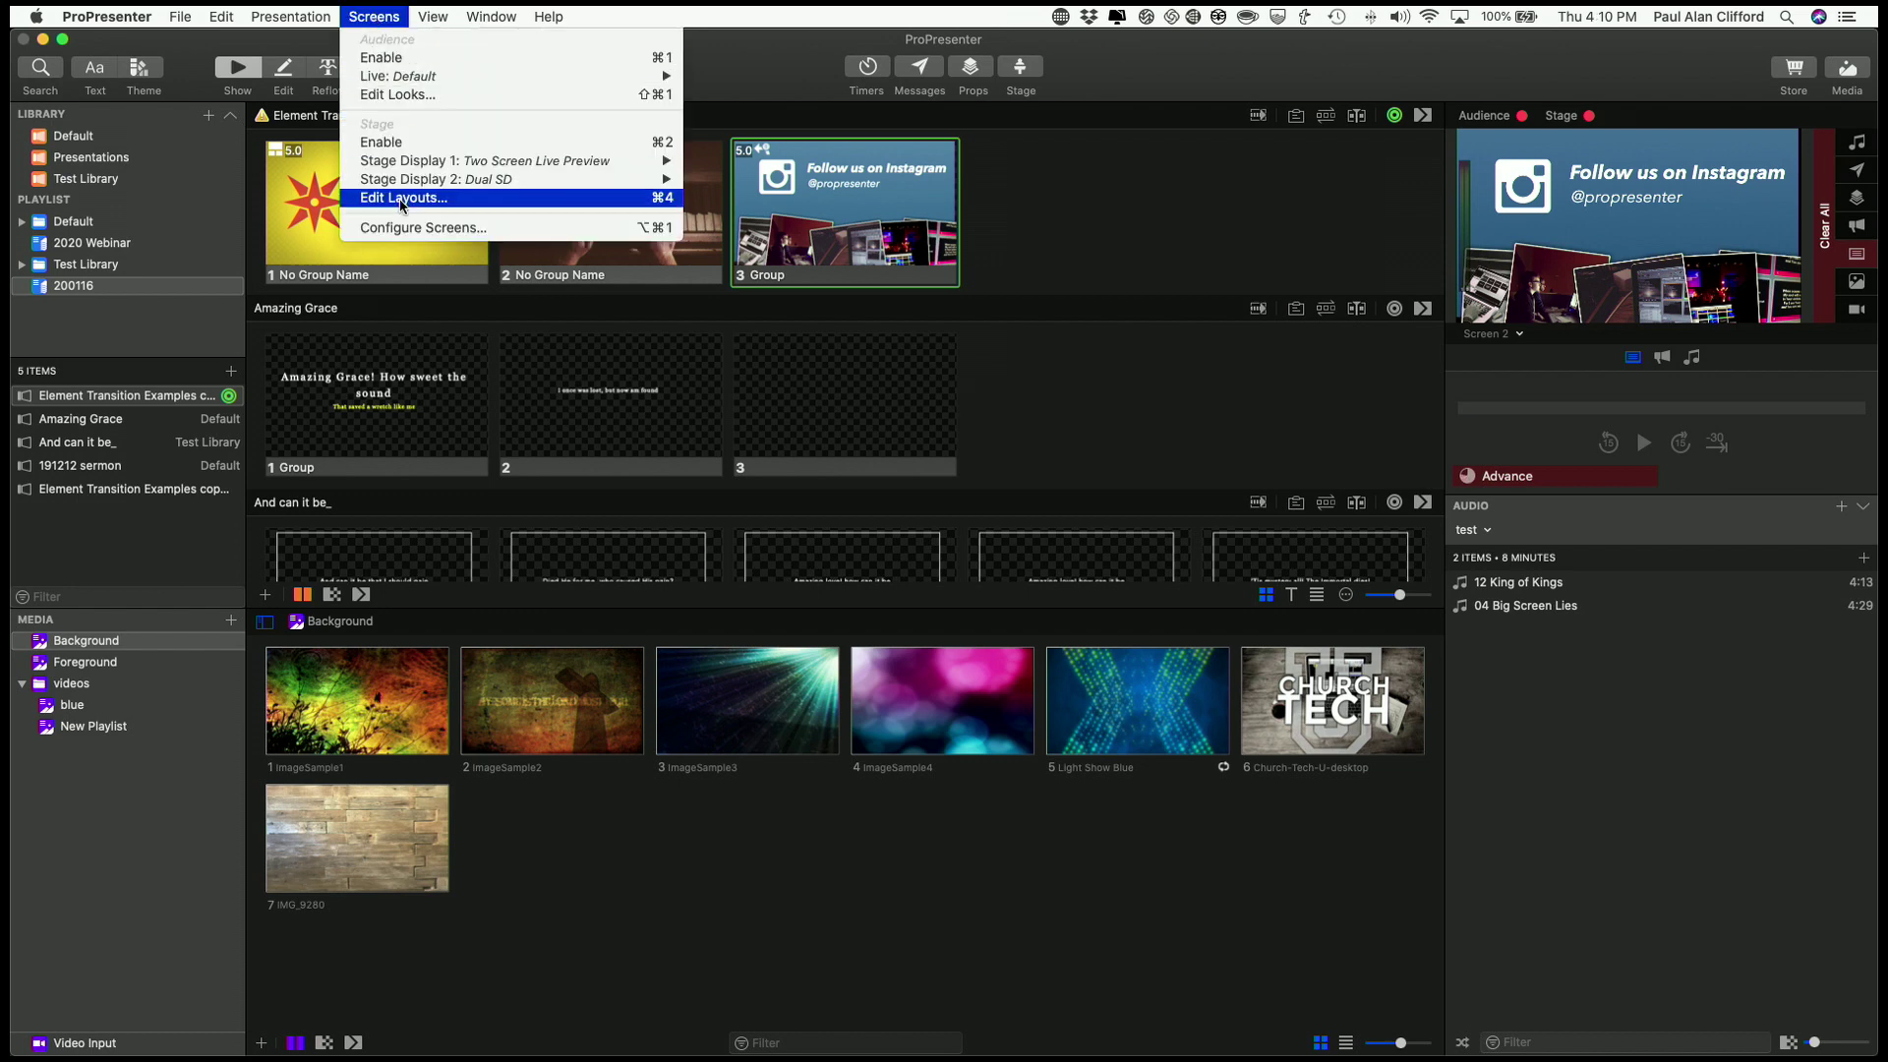
Choose Screens > Edit Looks to view the Default look's Screen 2 and Screen 3 layers.
left_click(398, 93)
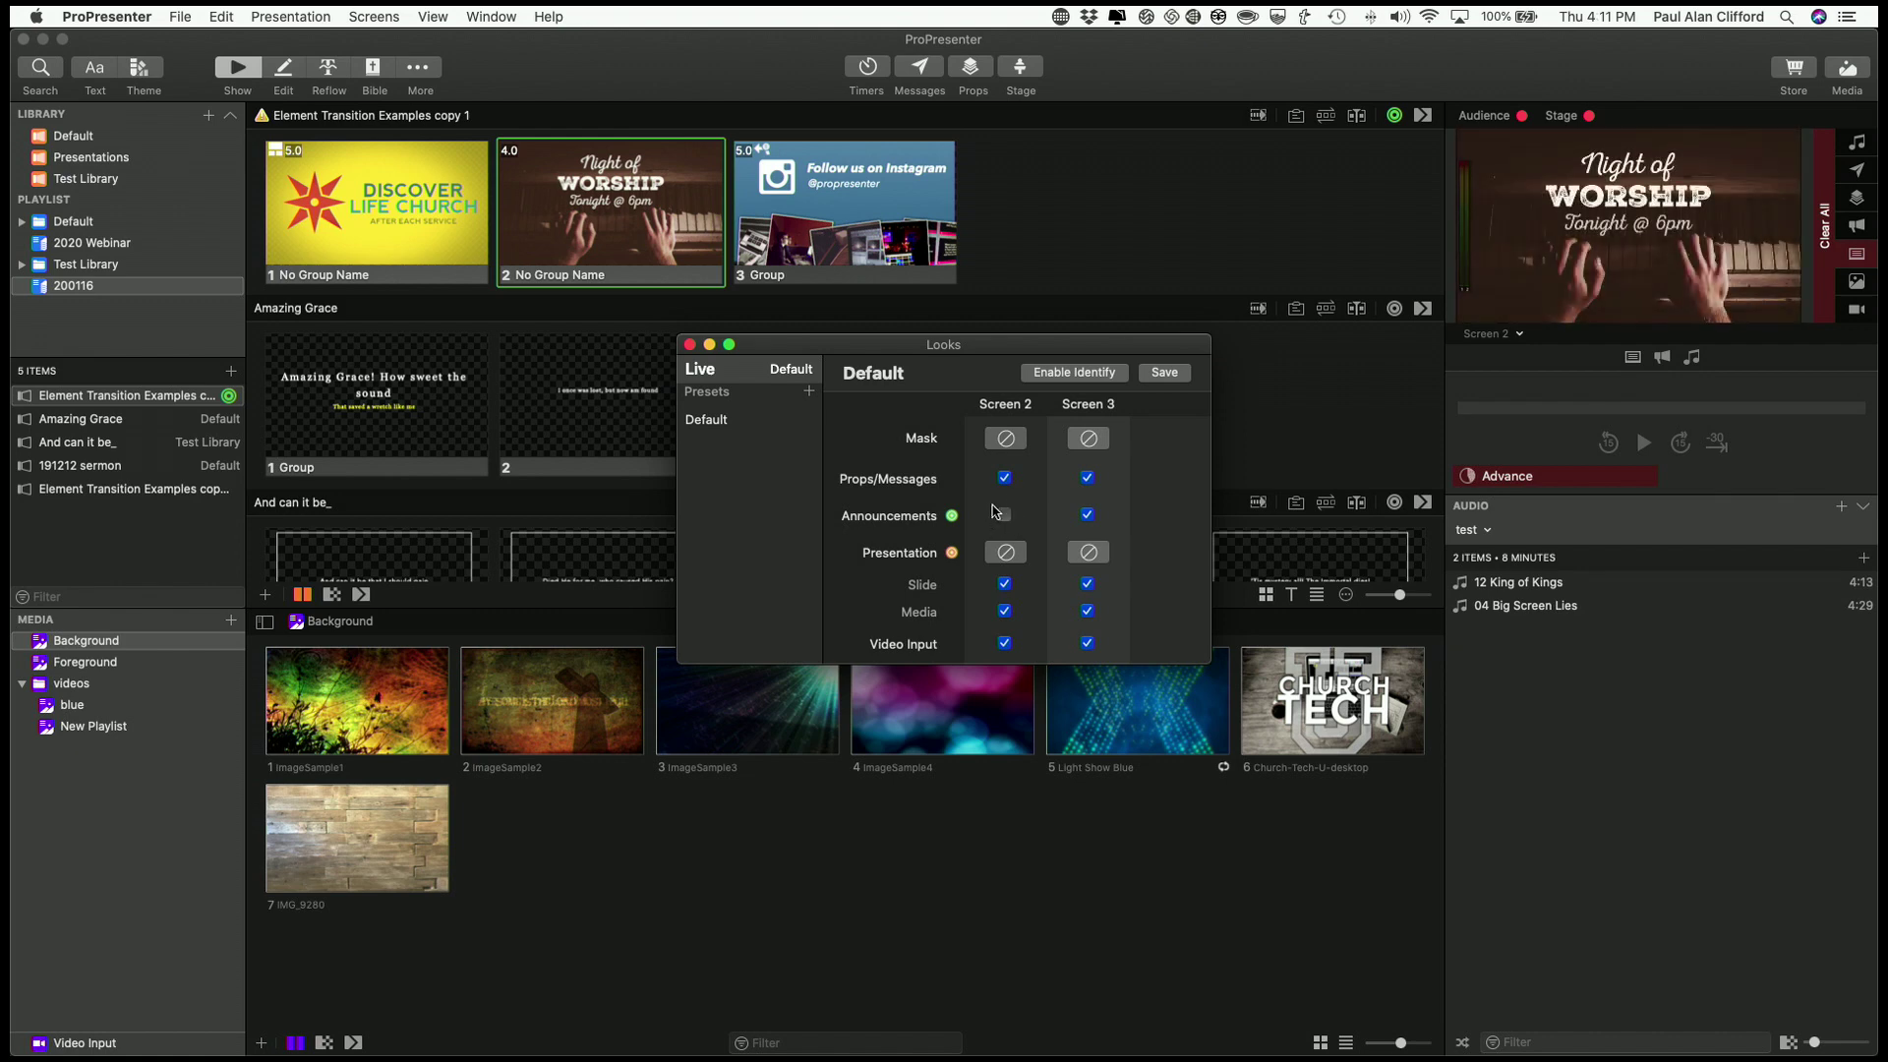
Set Screen 3 to Announcements only, turning off props, messages and slides, with presentation look None.
left_click(1087, 512)
left_click(1088, 479)
left_click(1003, 478)
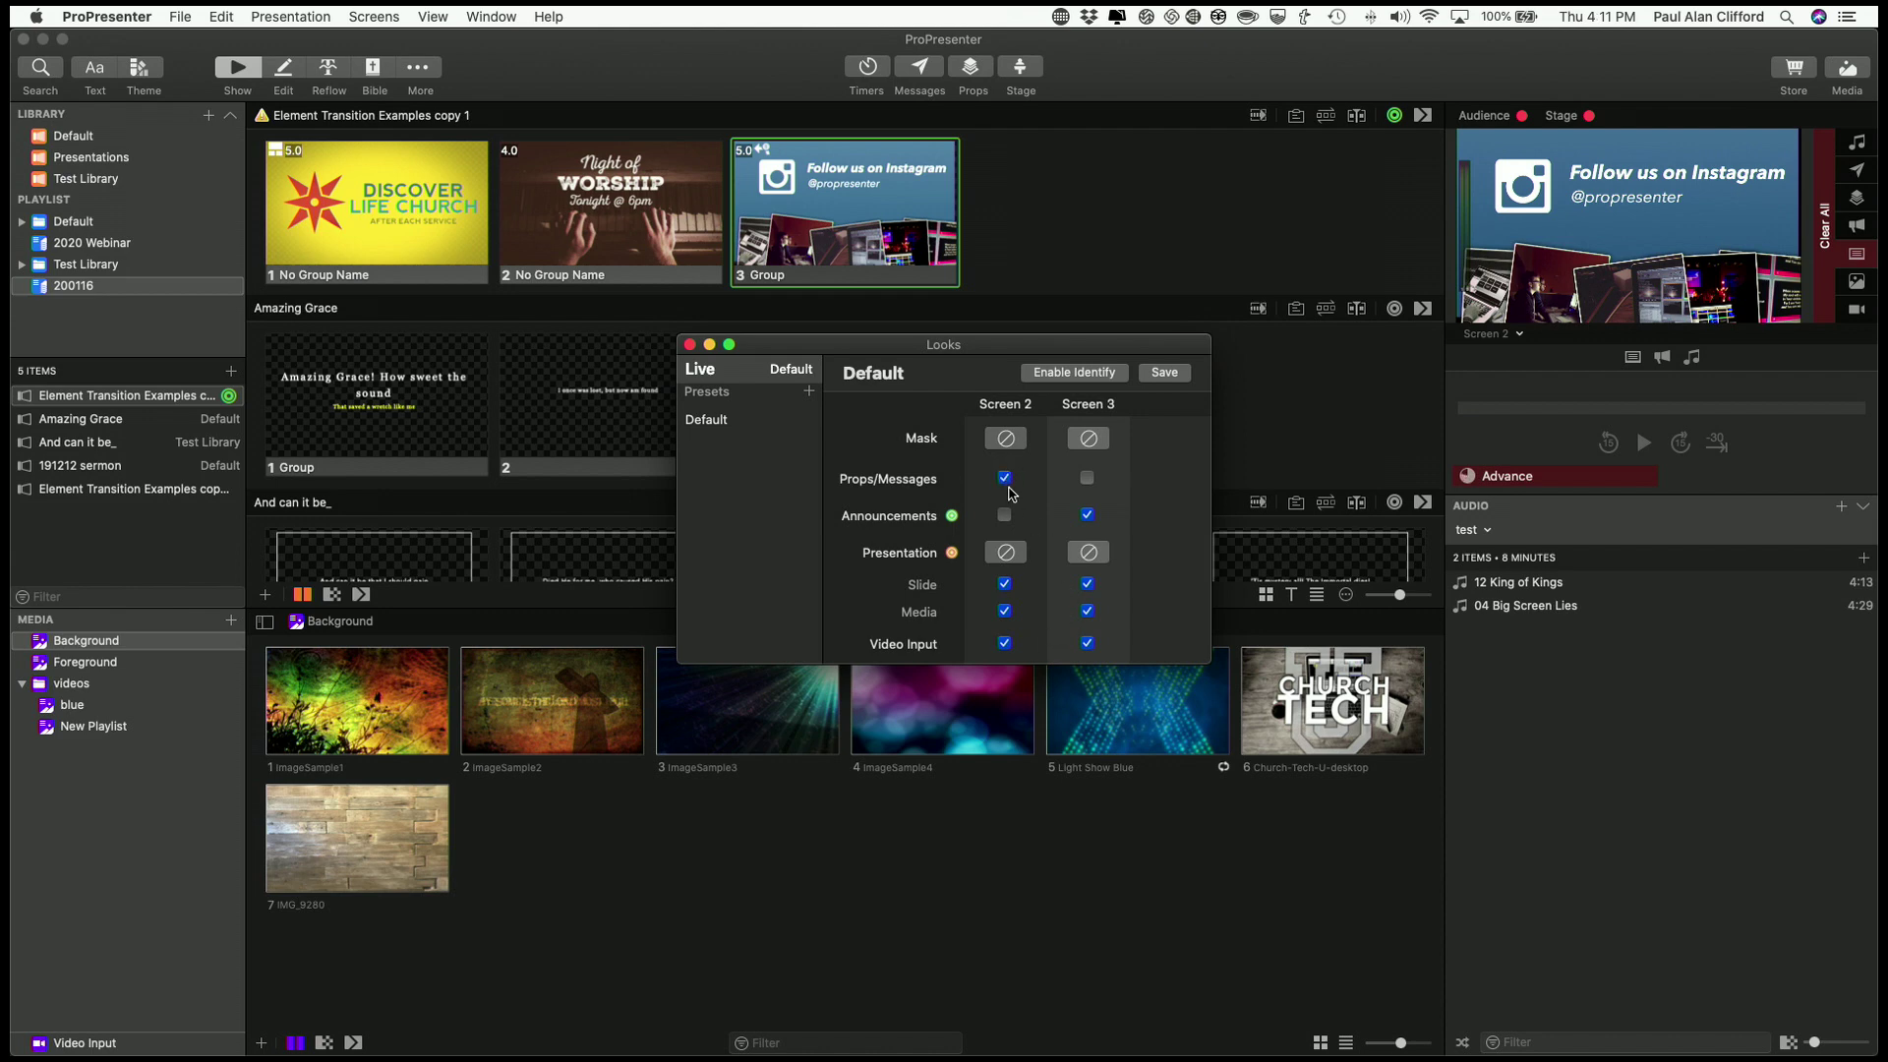
left_click(1086, 584)
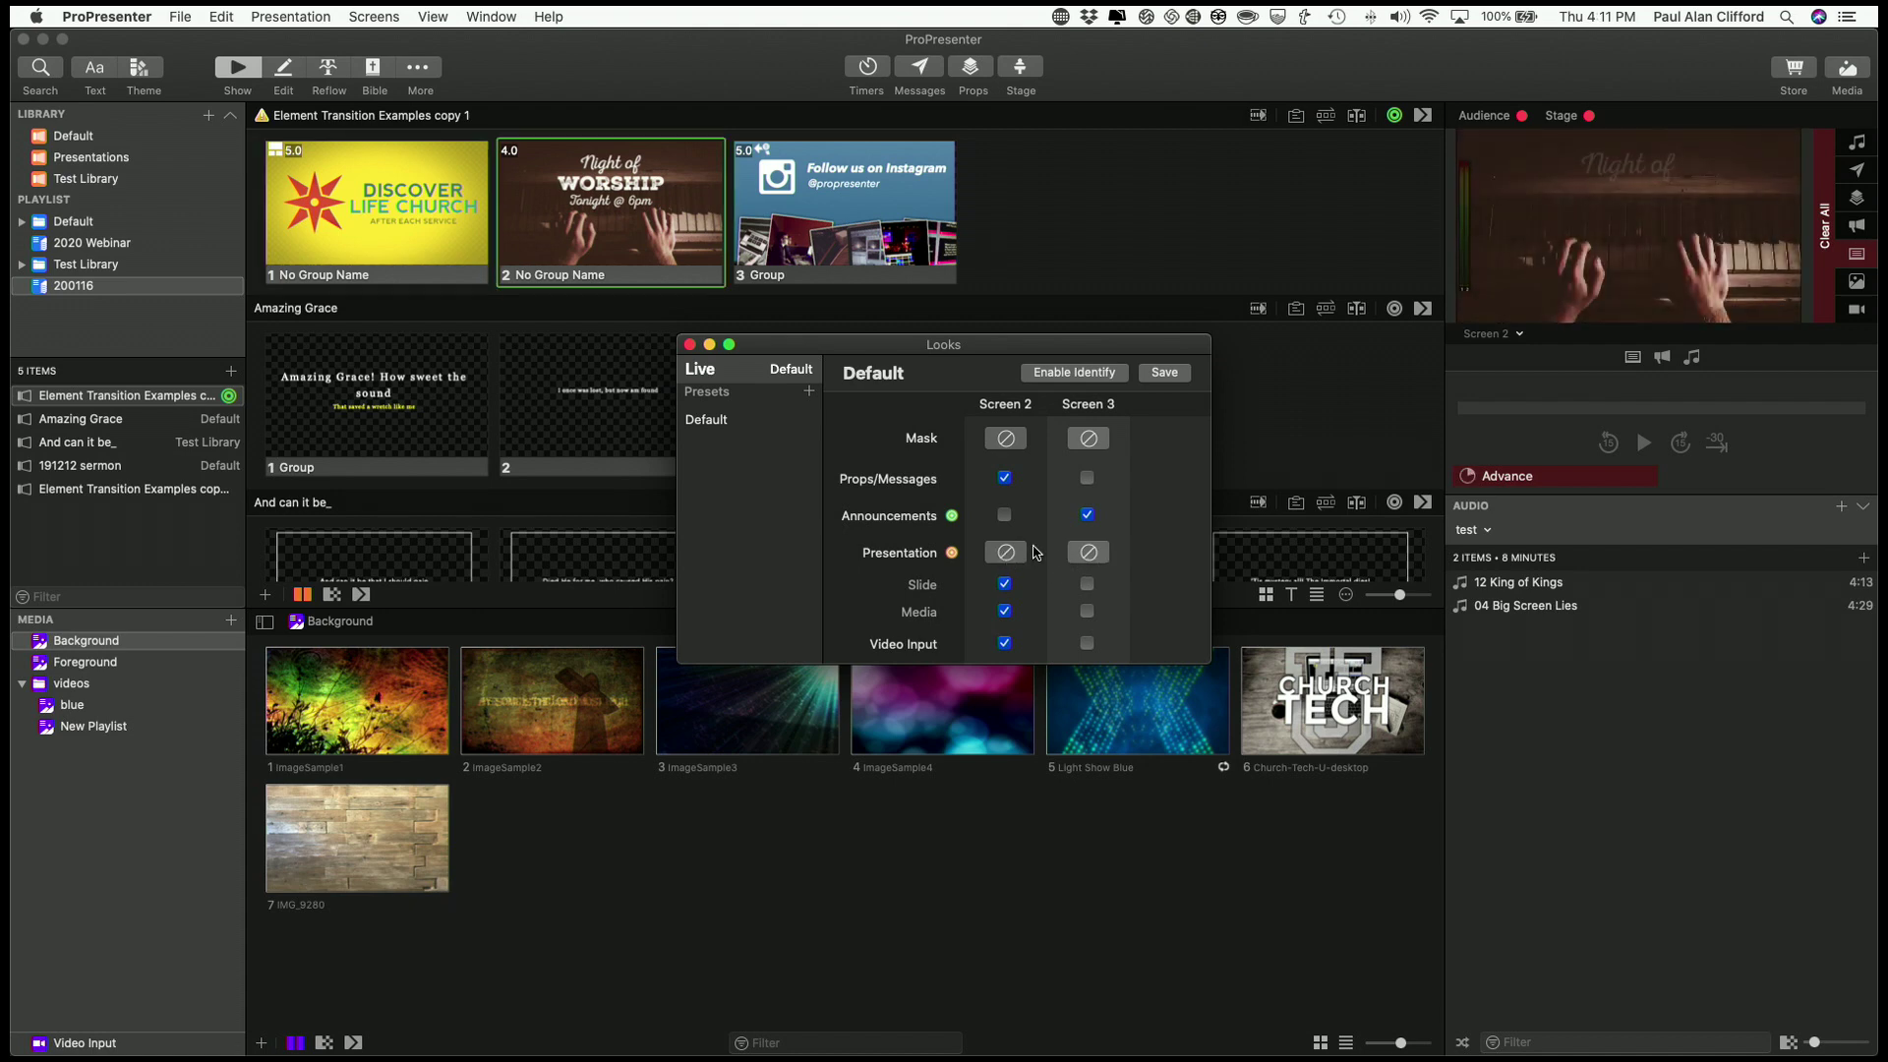
left_click(1085, 552)
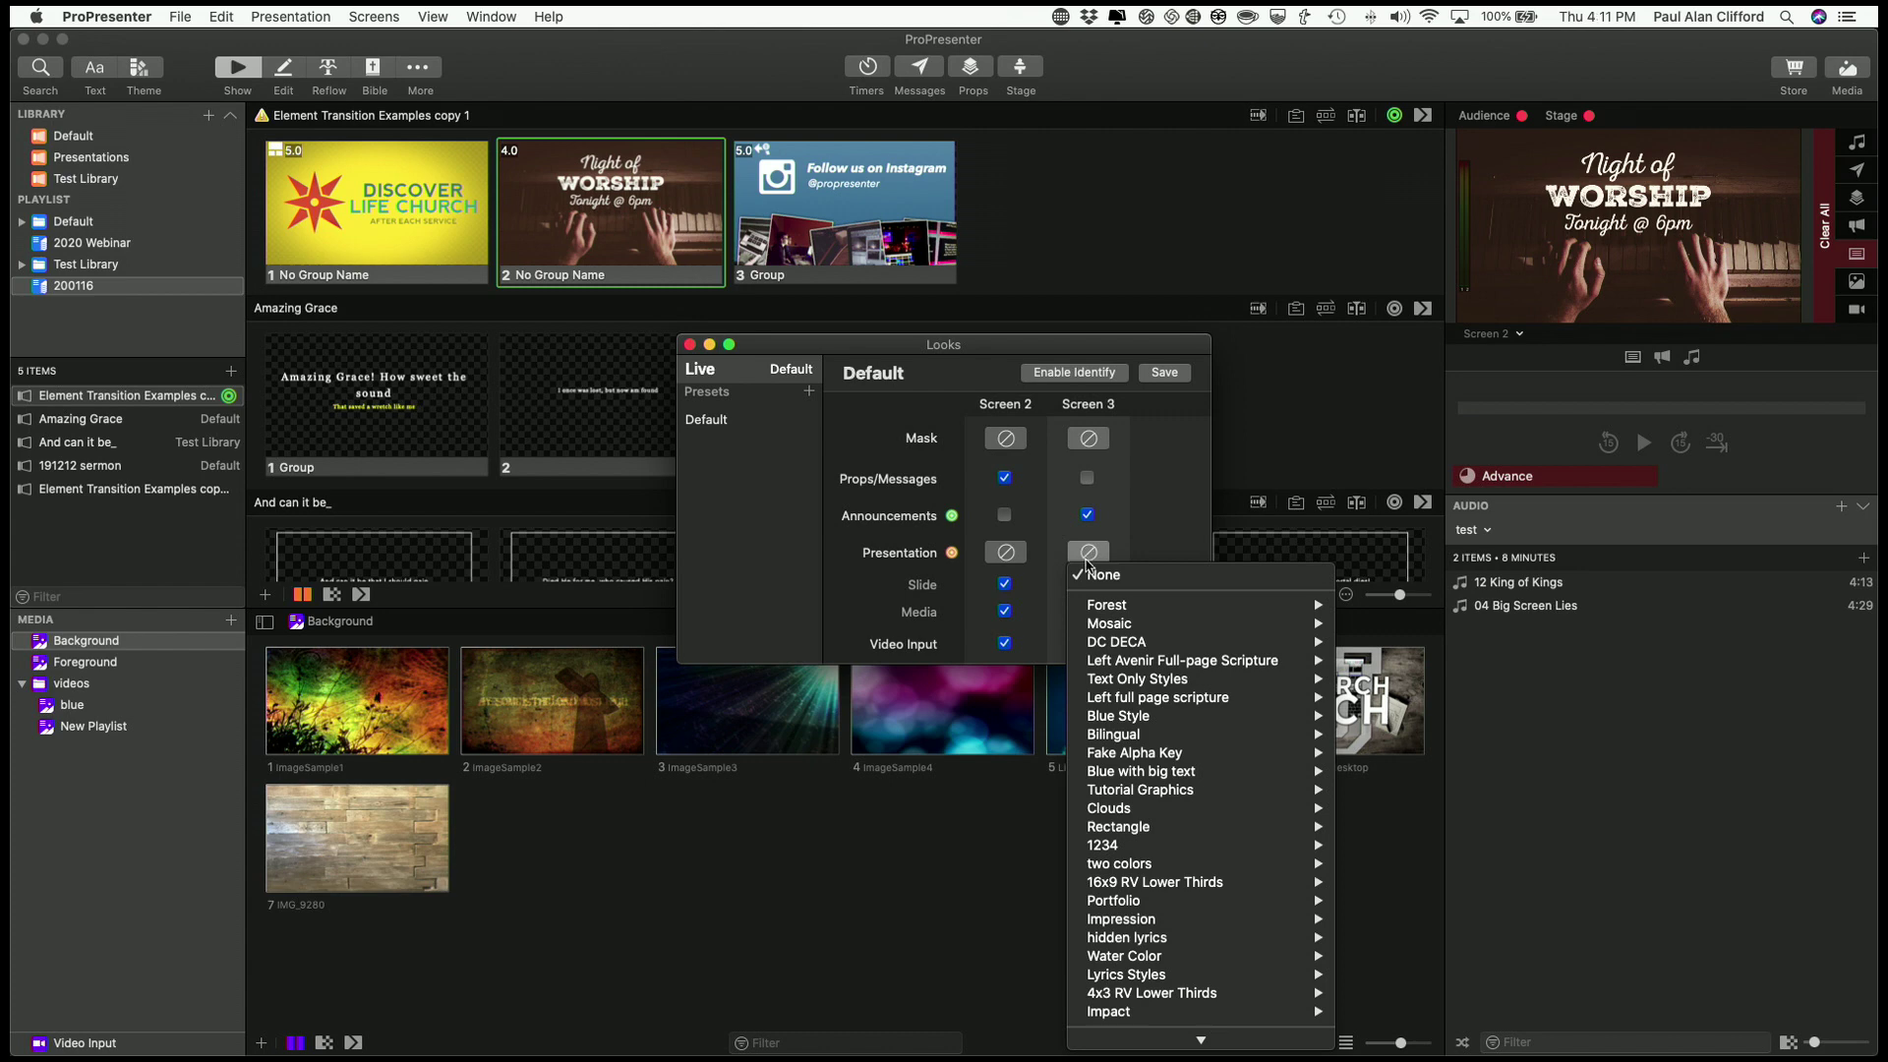
left_click(1101, 575)
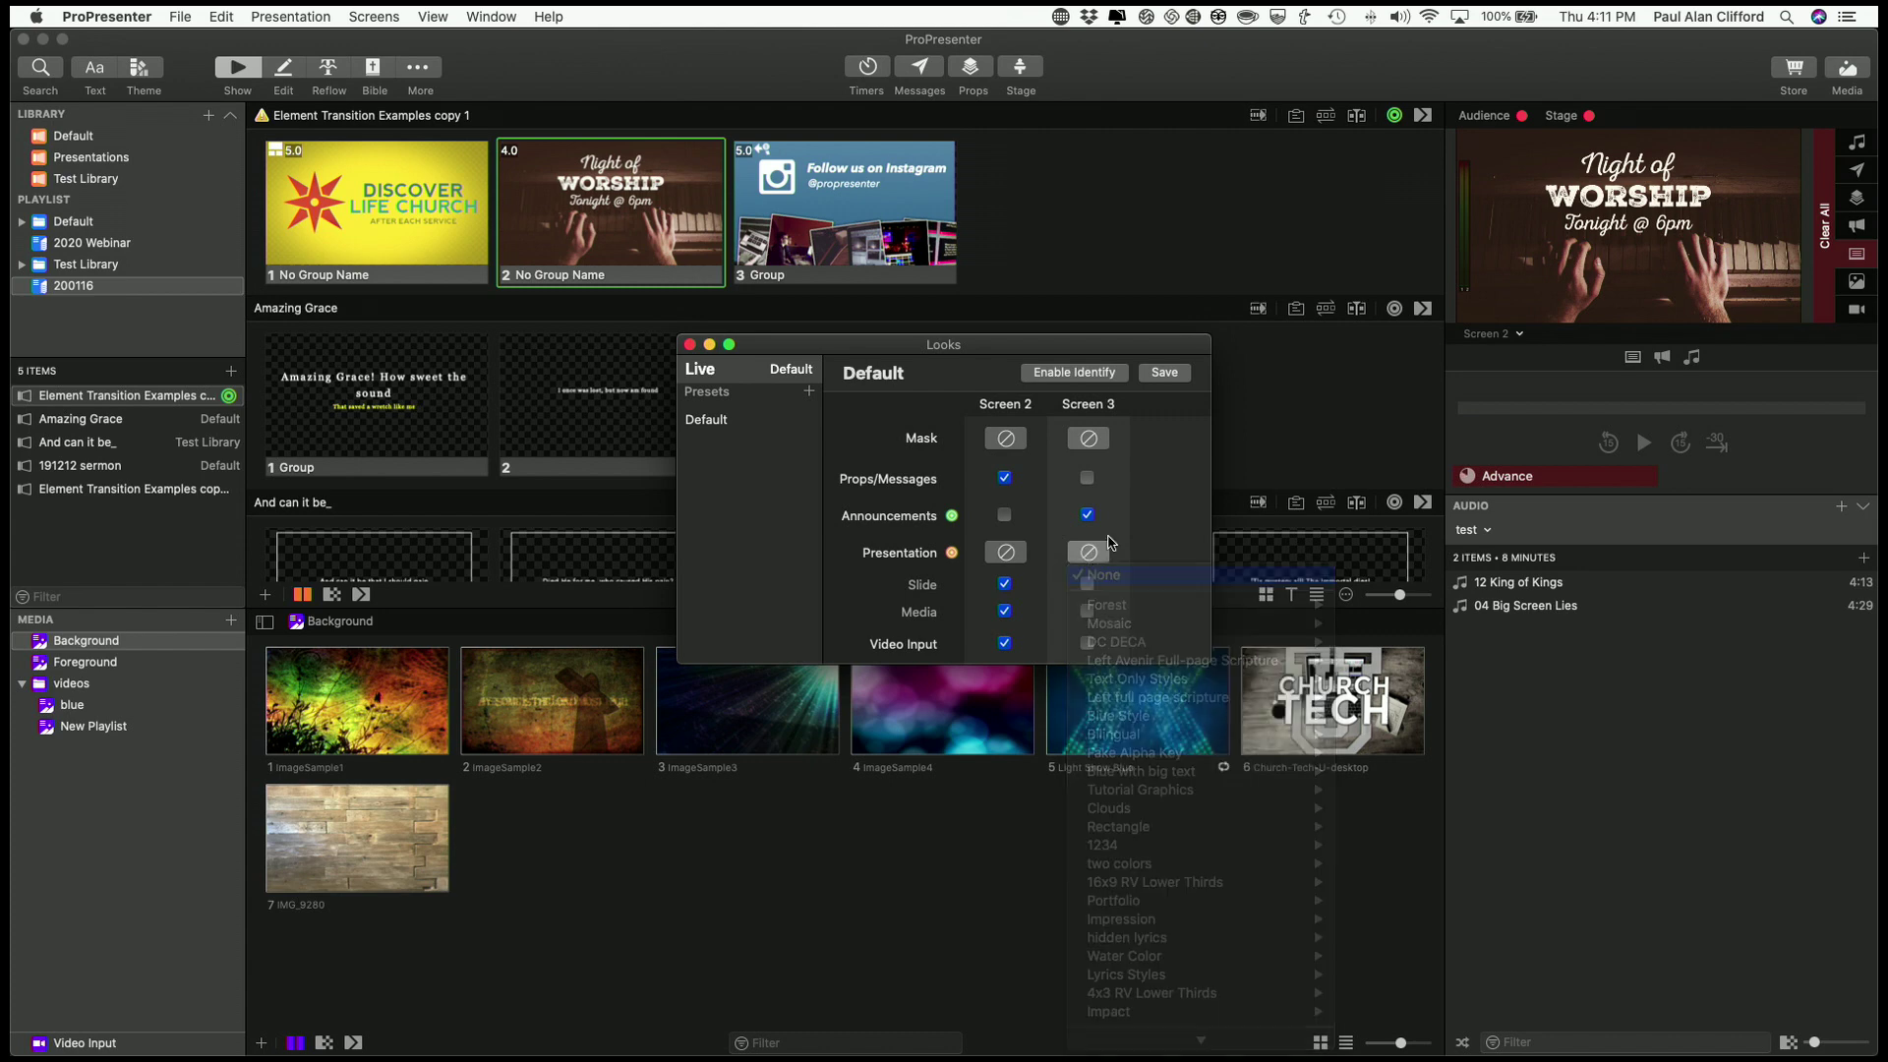
Check Screen 2's presentation look, save the Default look, and advance to Night of Worship.
left_click(1014, 556)
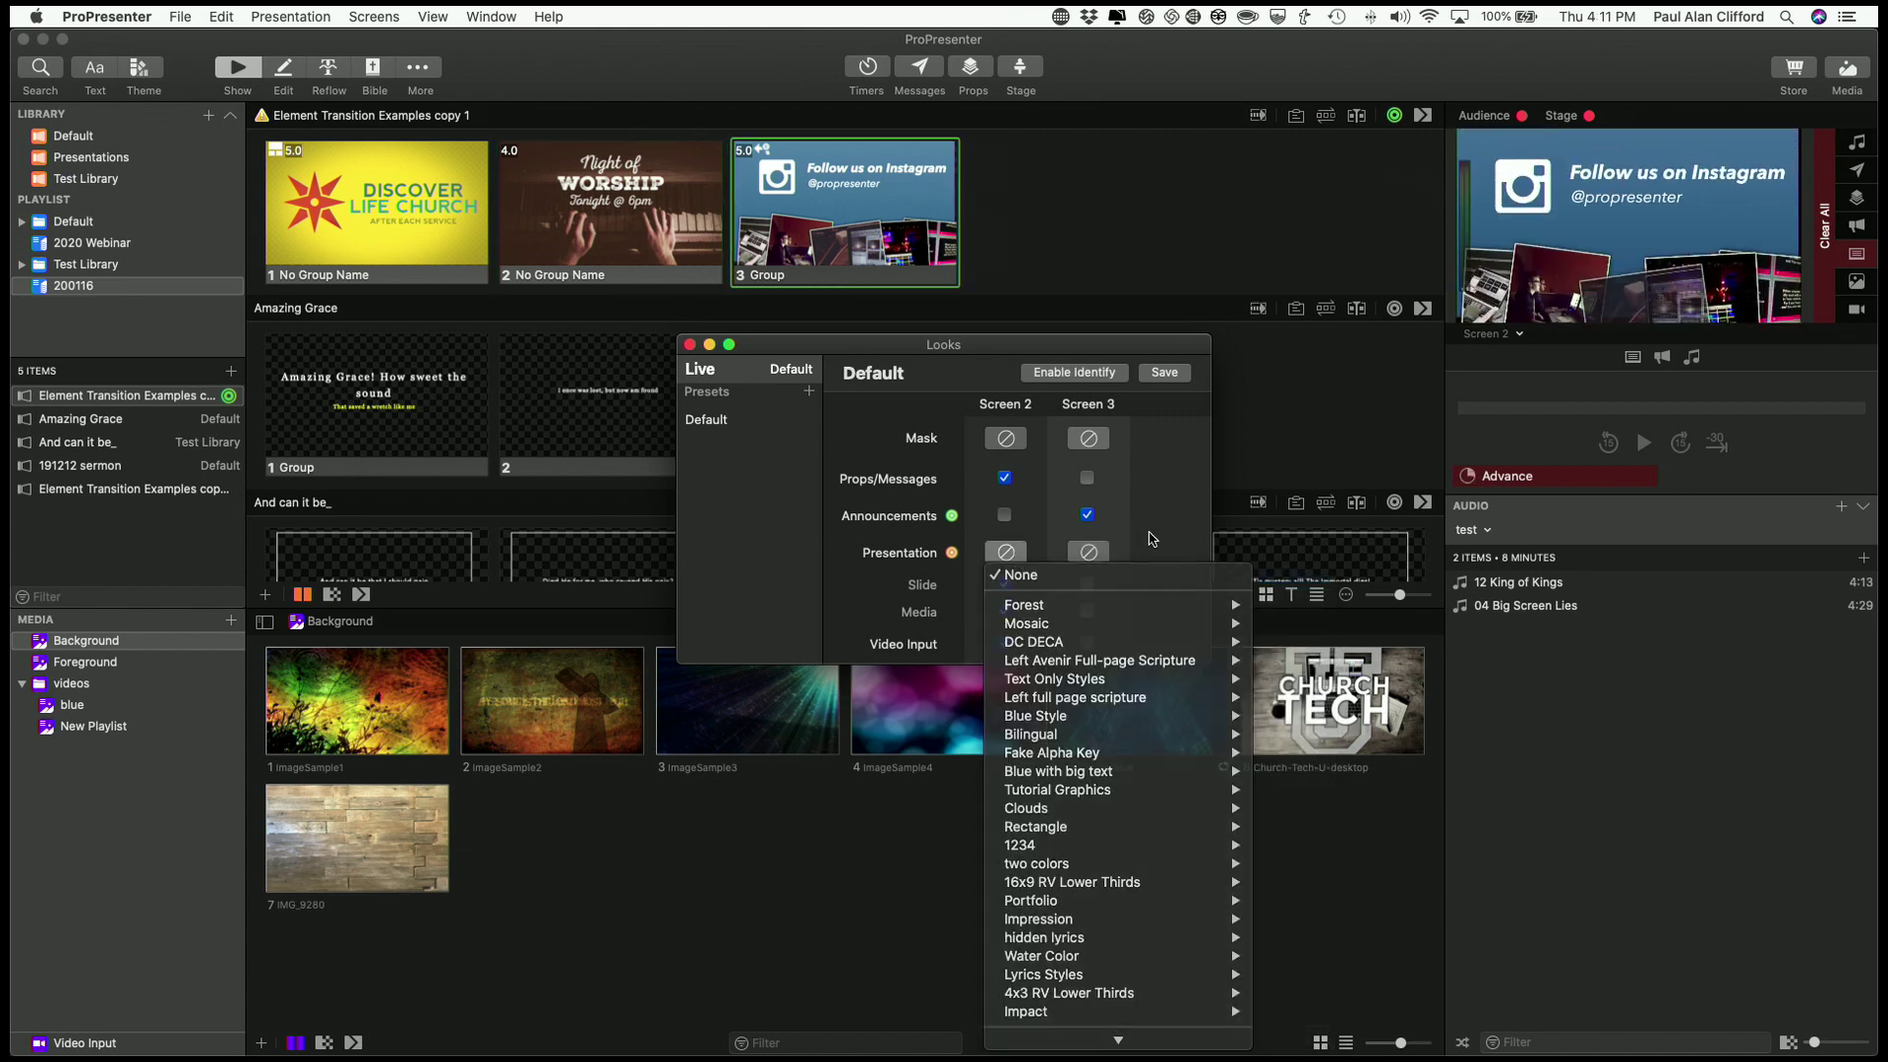
left_click(1130, 576)
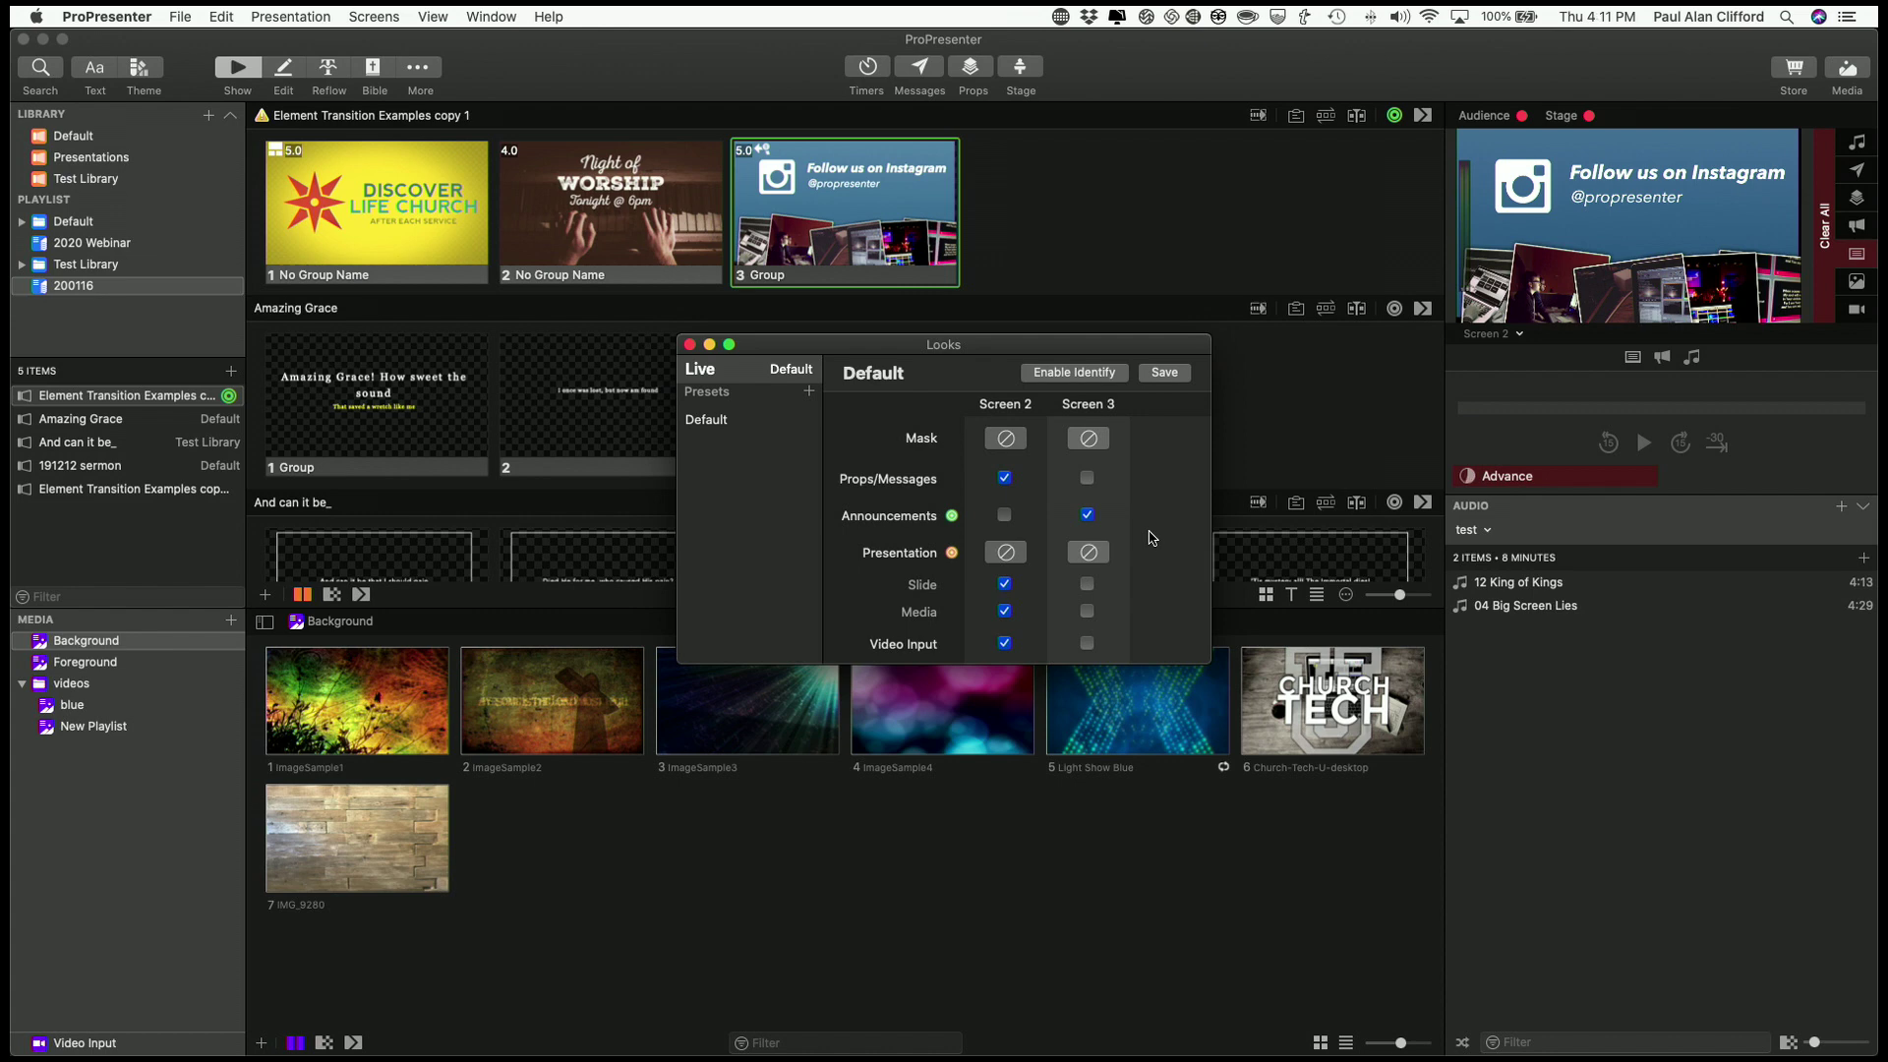
left_click(1161, 375)
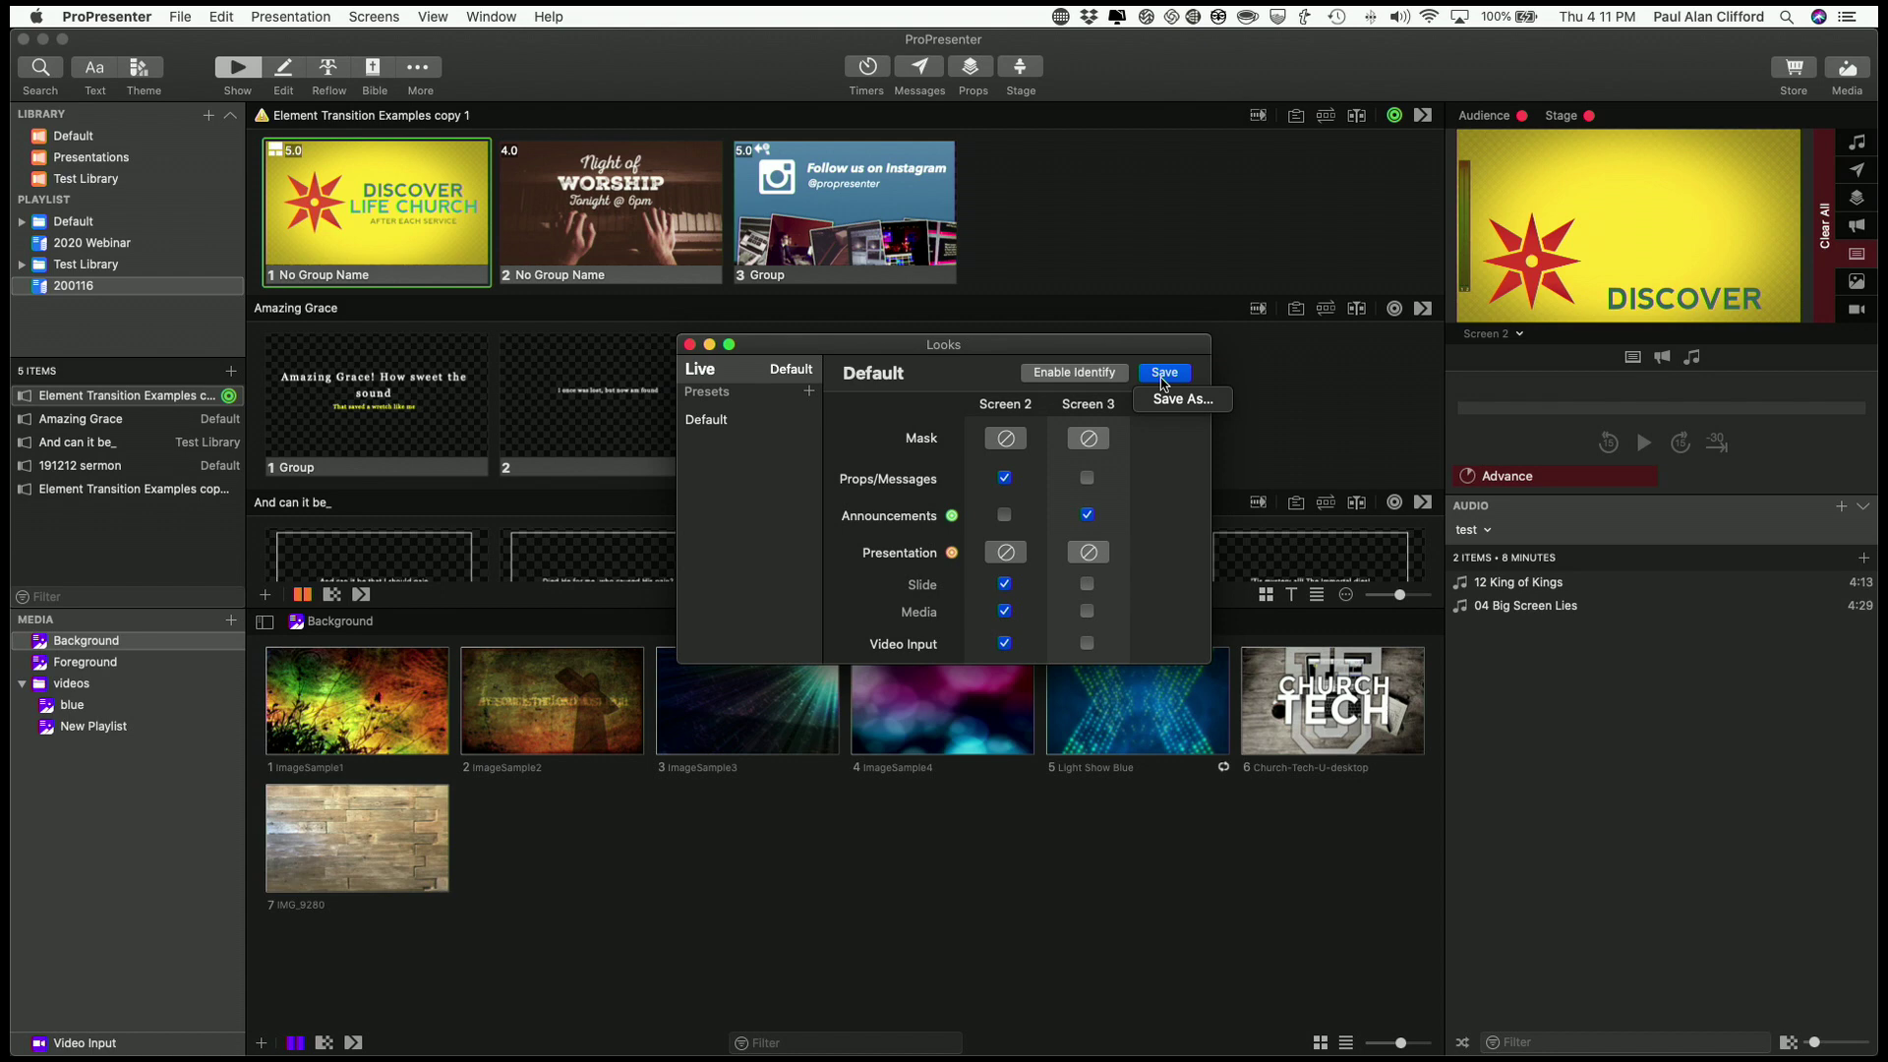
left_click(1159, 377)
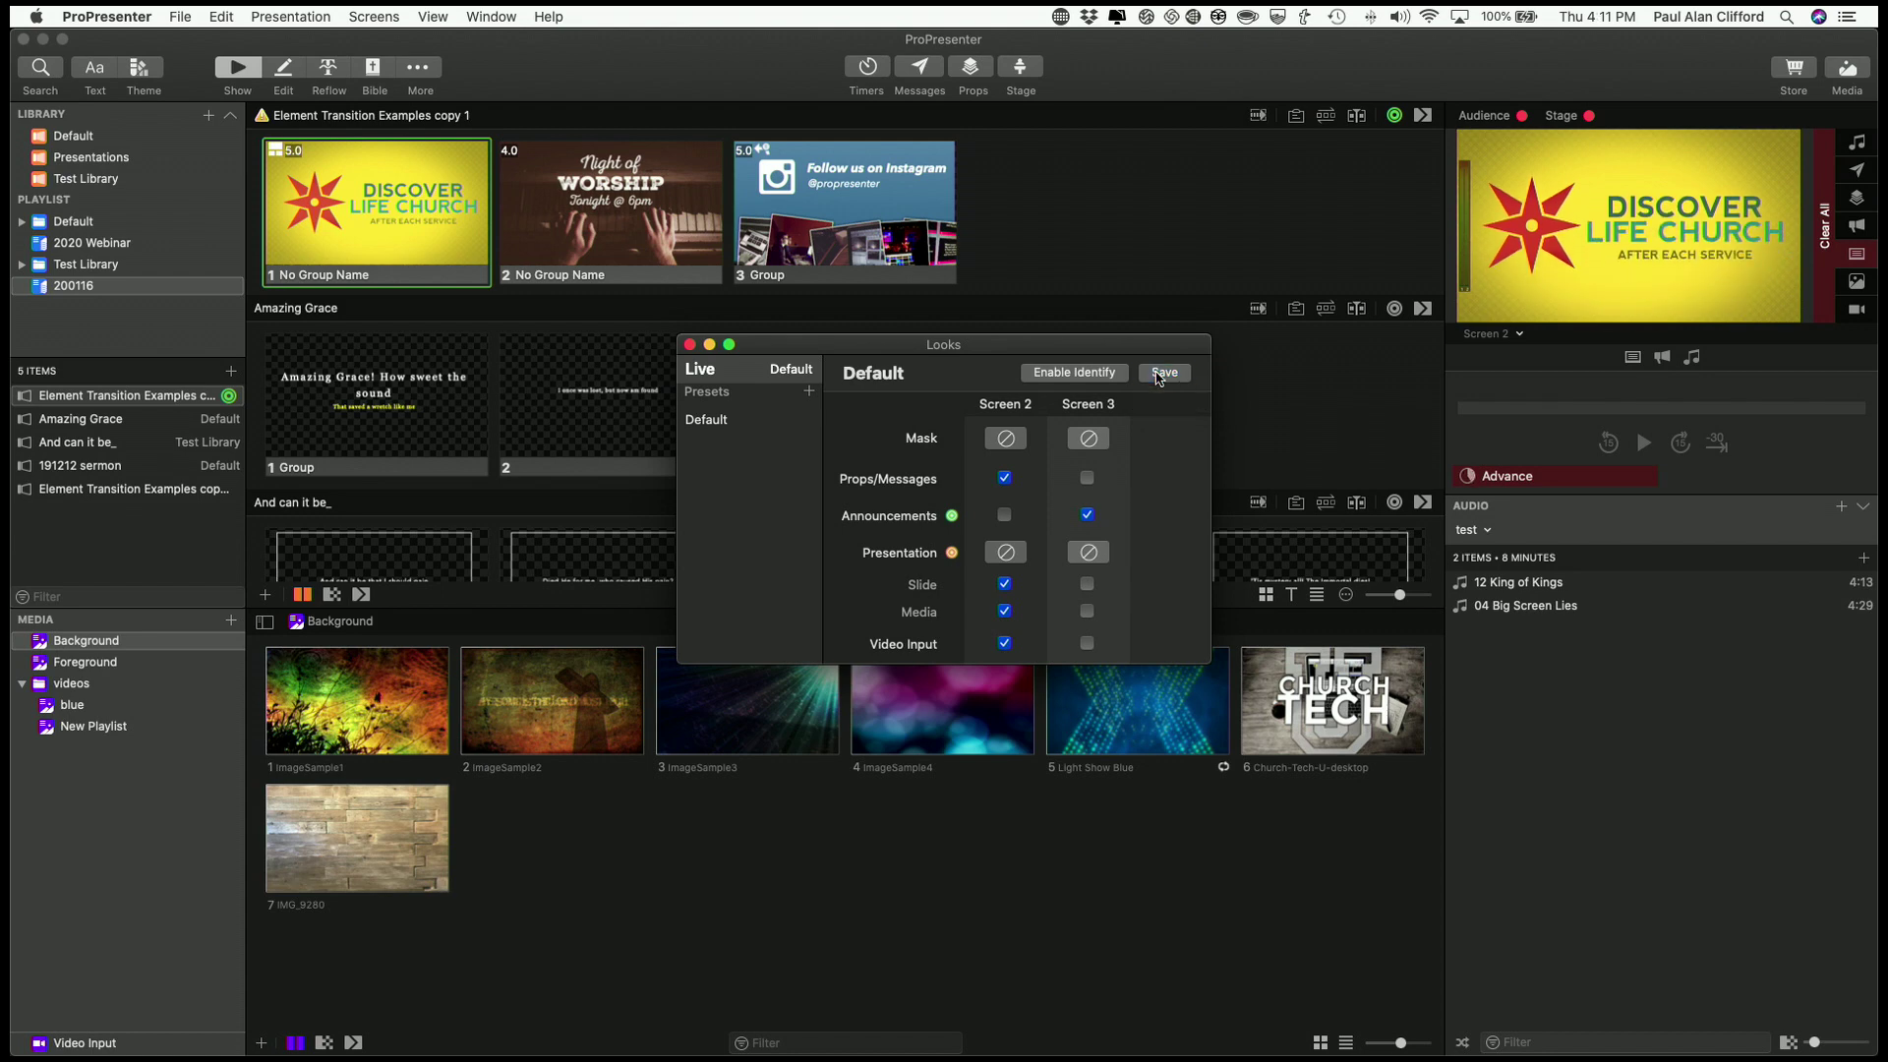
left_click(1164, 374)
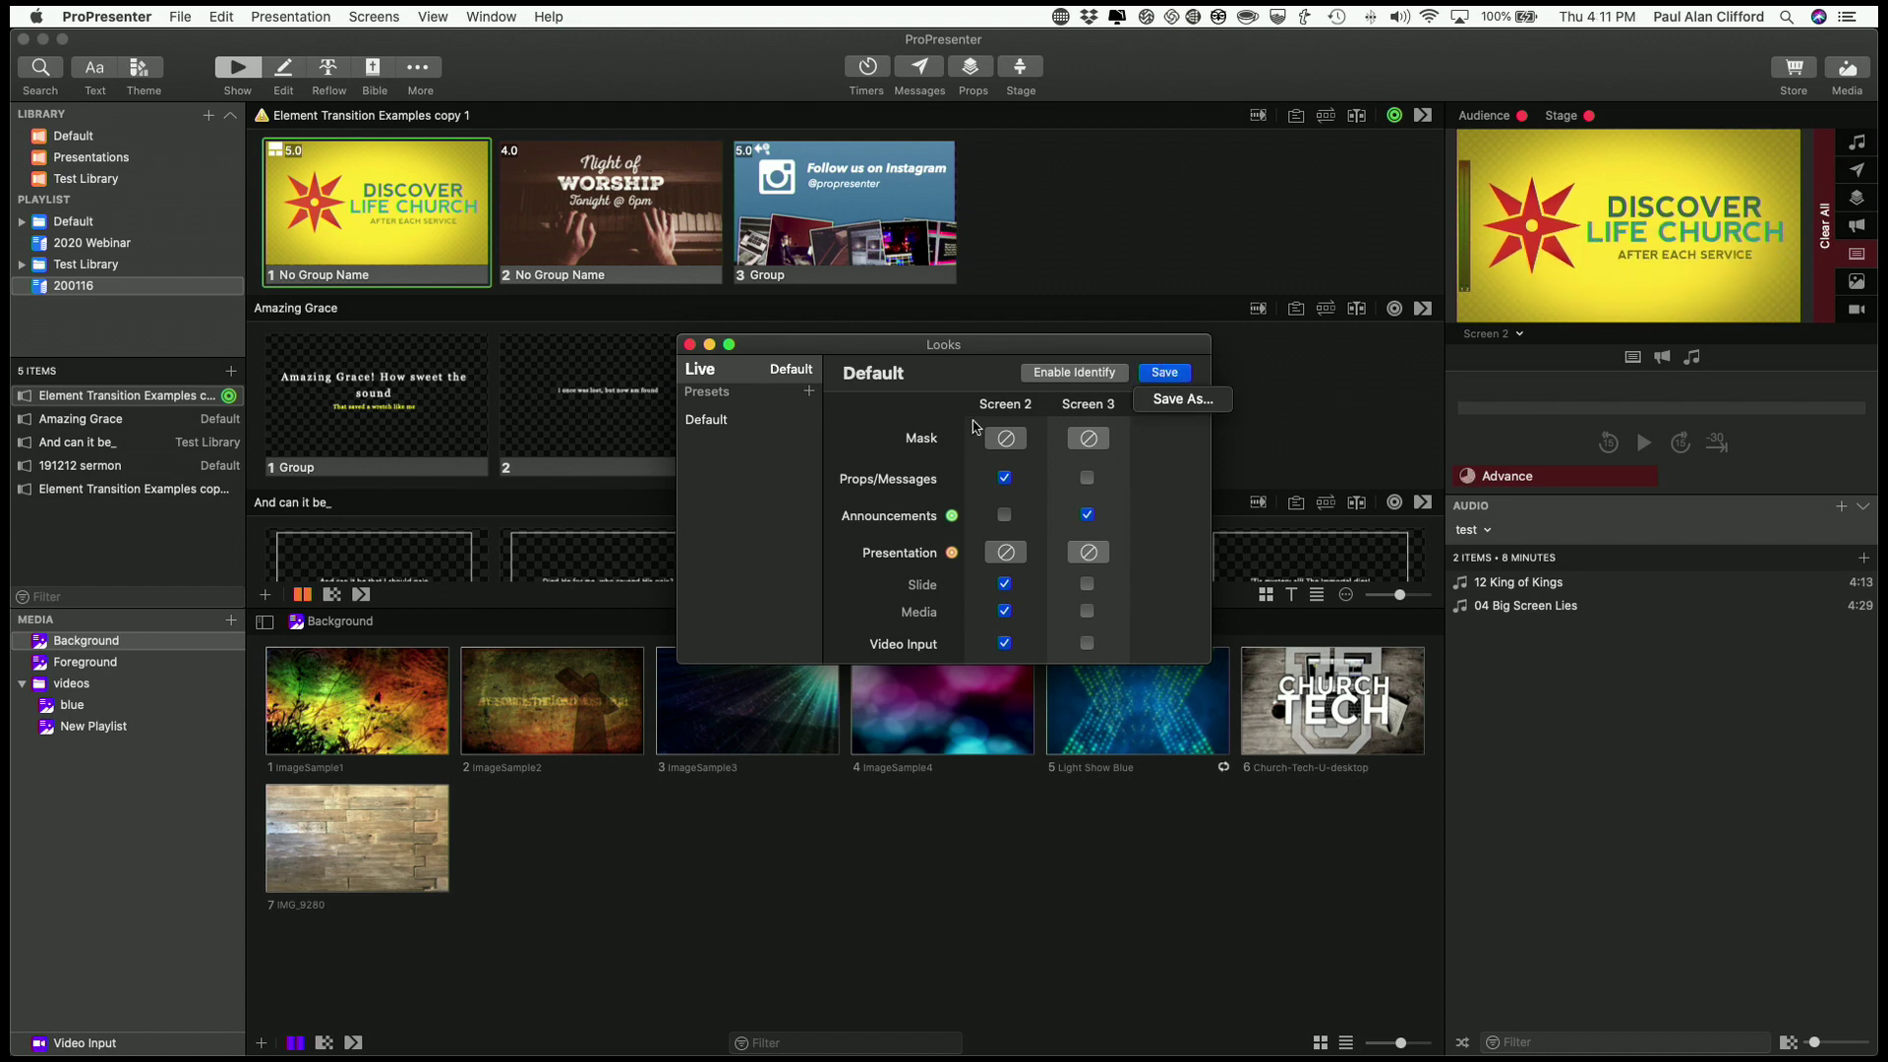
left_click(694, 365)
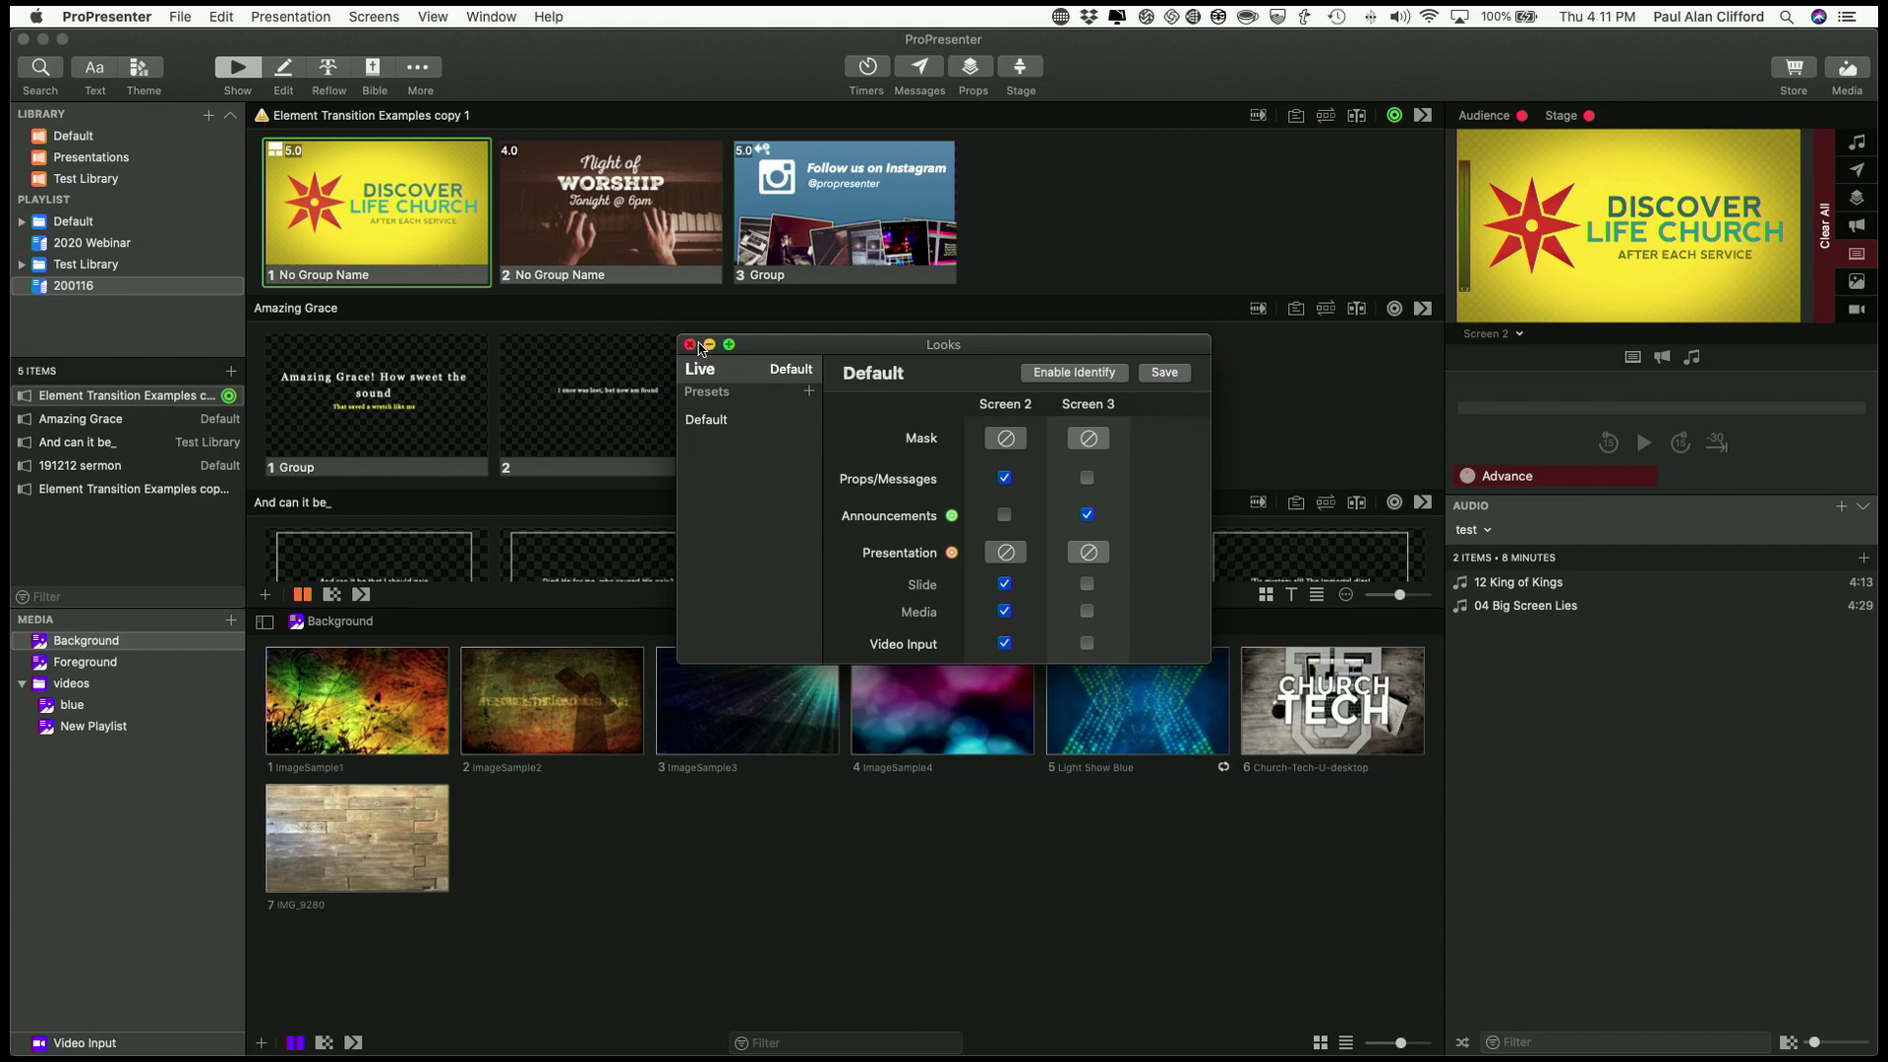
key("Right")
Close Looks, clear all outputs, and trigger the Discover Life Church and Night of Worship slides.
left_click(689, 344)
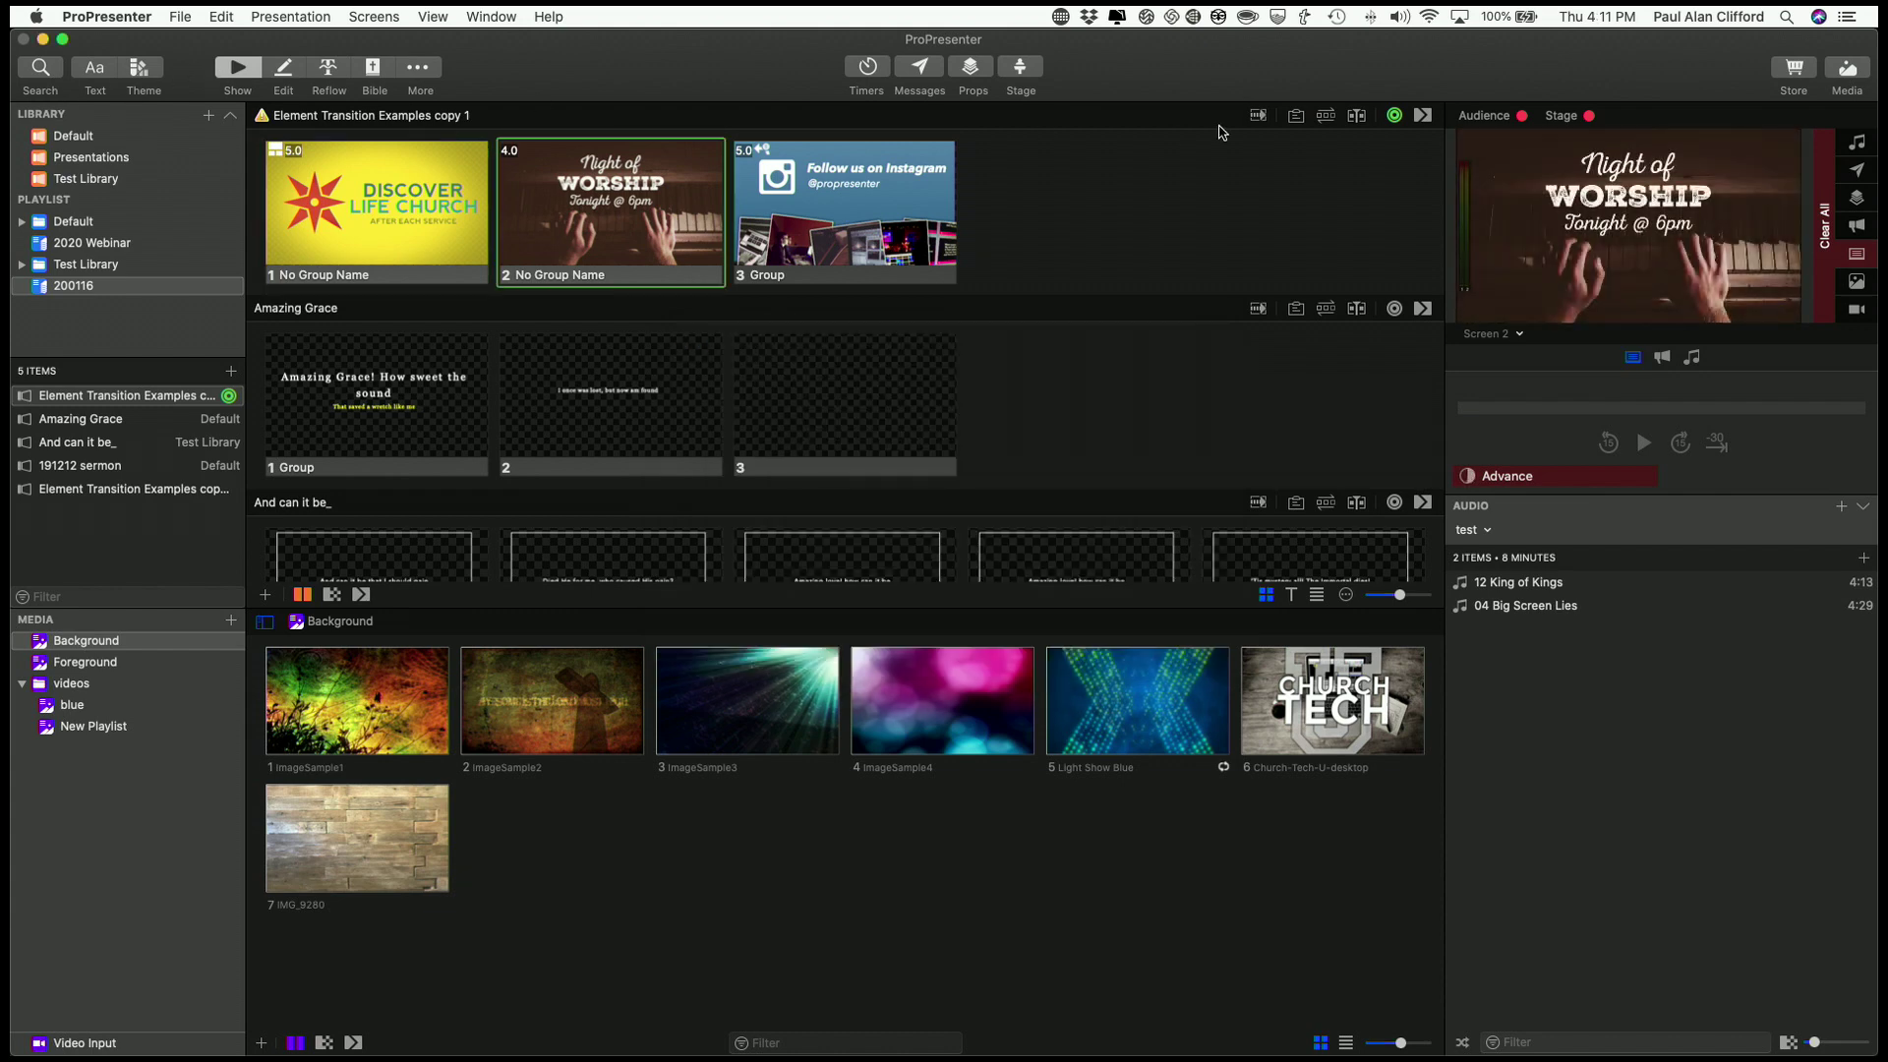
left_click(1824, 244)
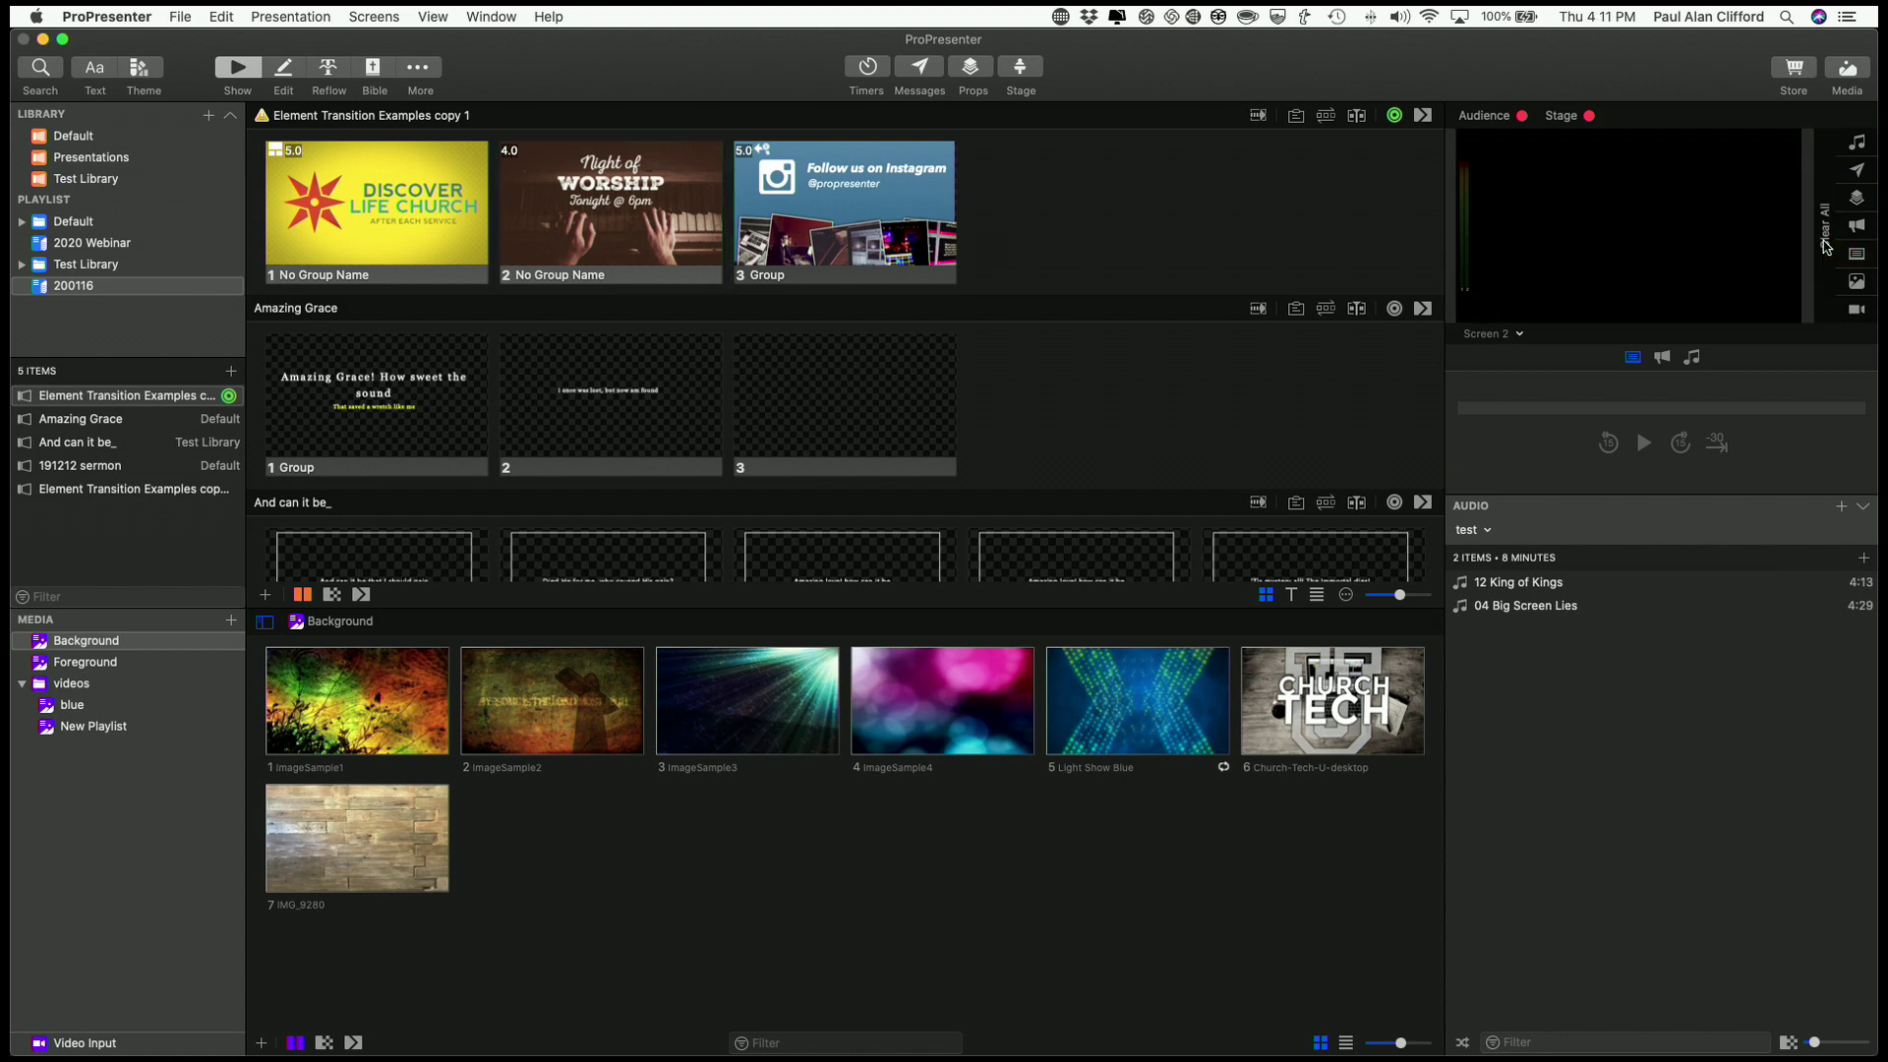
left_click(364, 186)
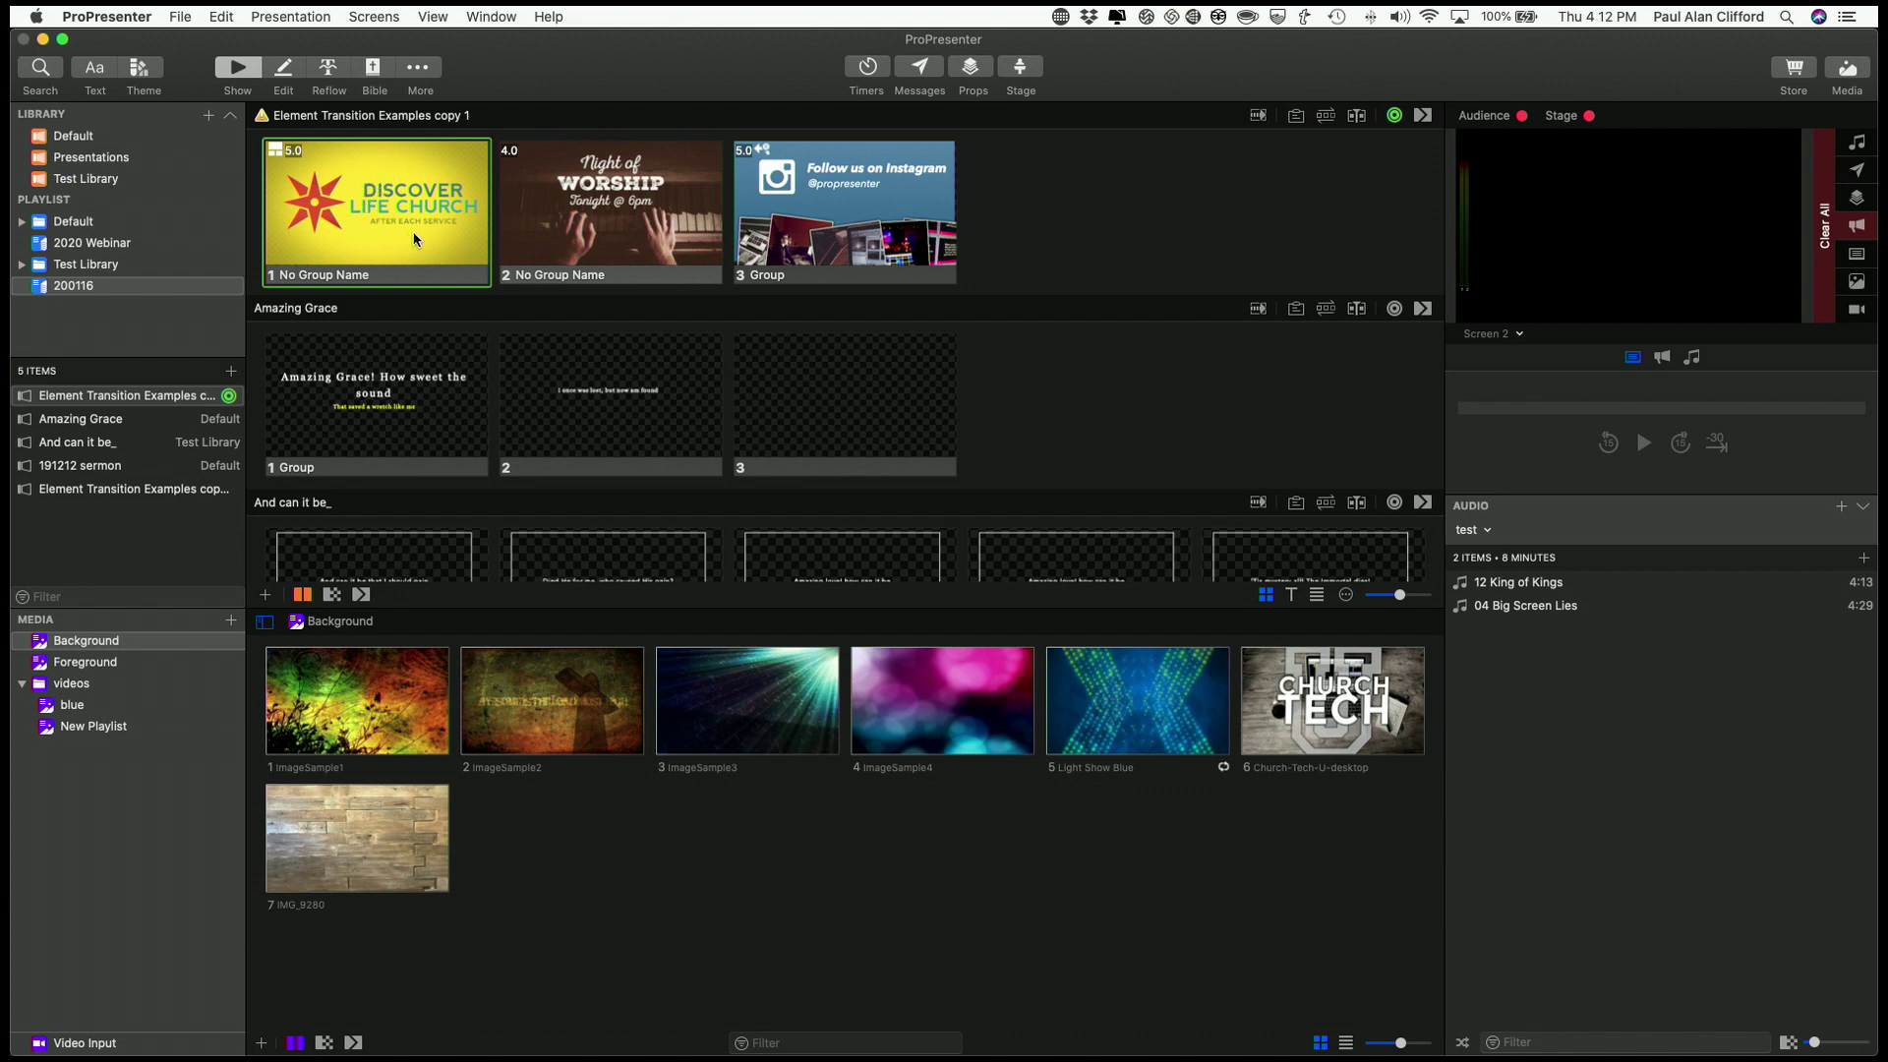
left_click(714, 240)
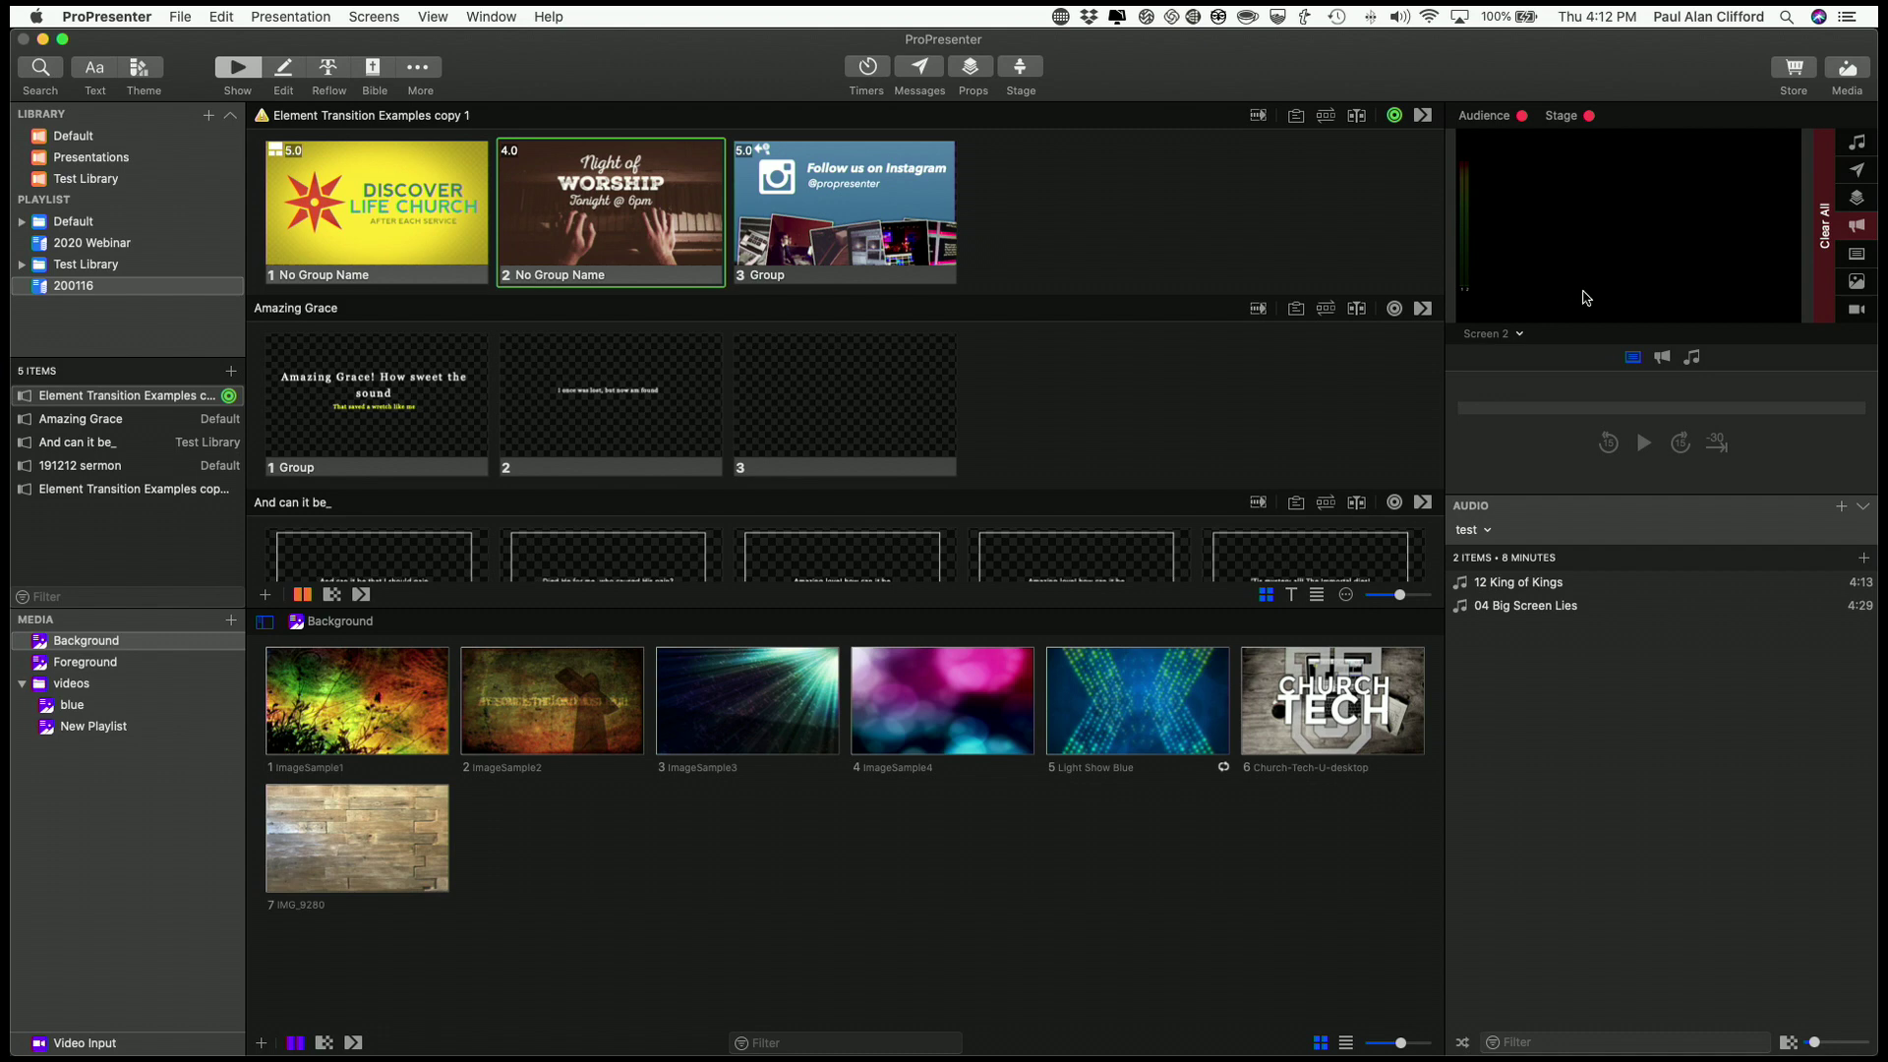
Preview Screen 3, advance to the Instagram slide, and take the first And can it be_ lyric live.
left_click(1519, 335)
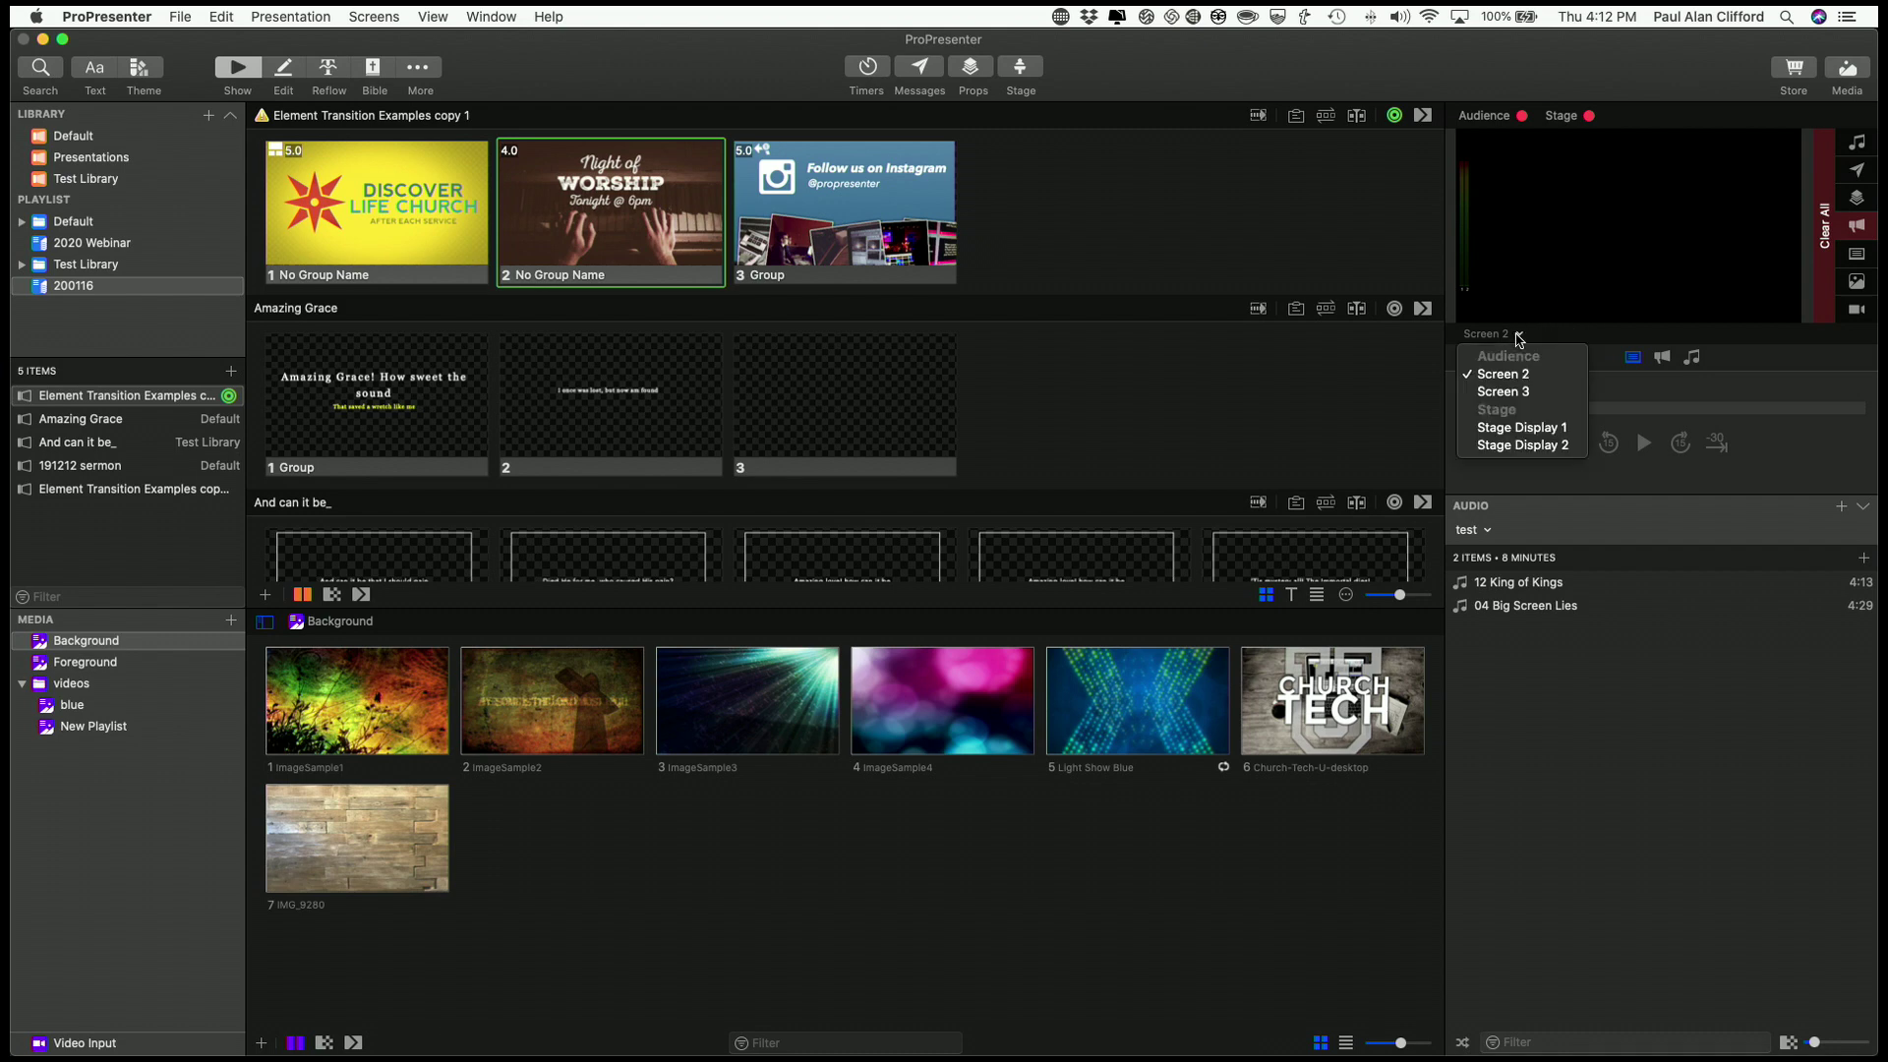
left_click(1517, 393)
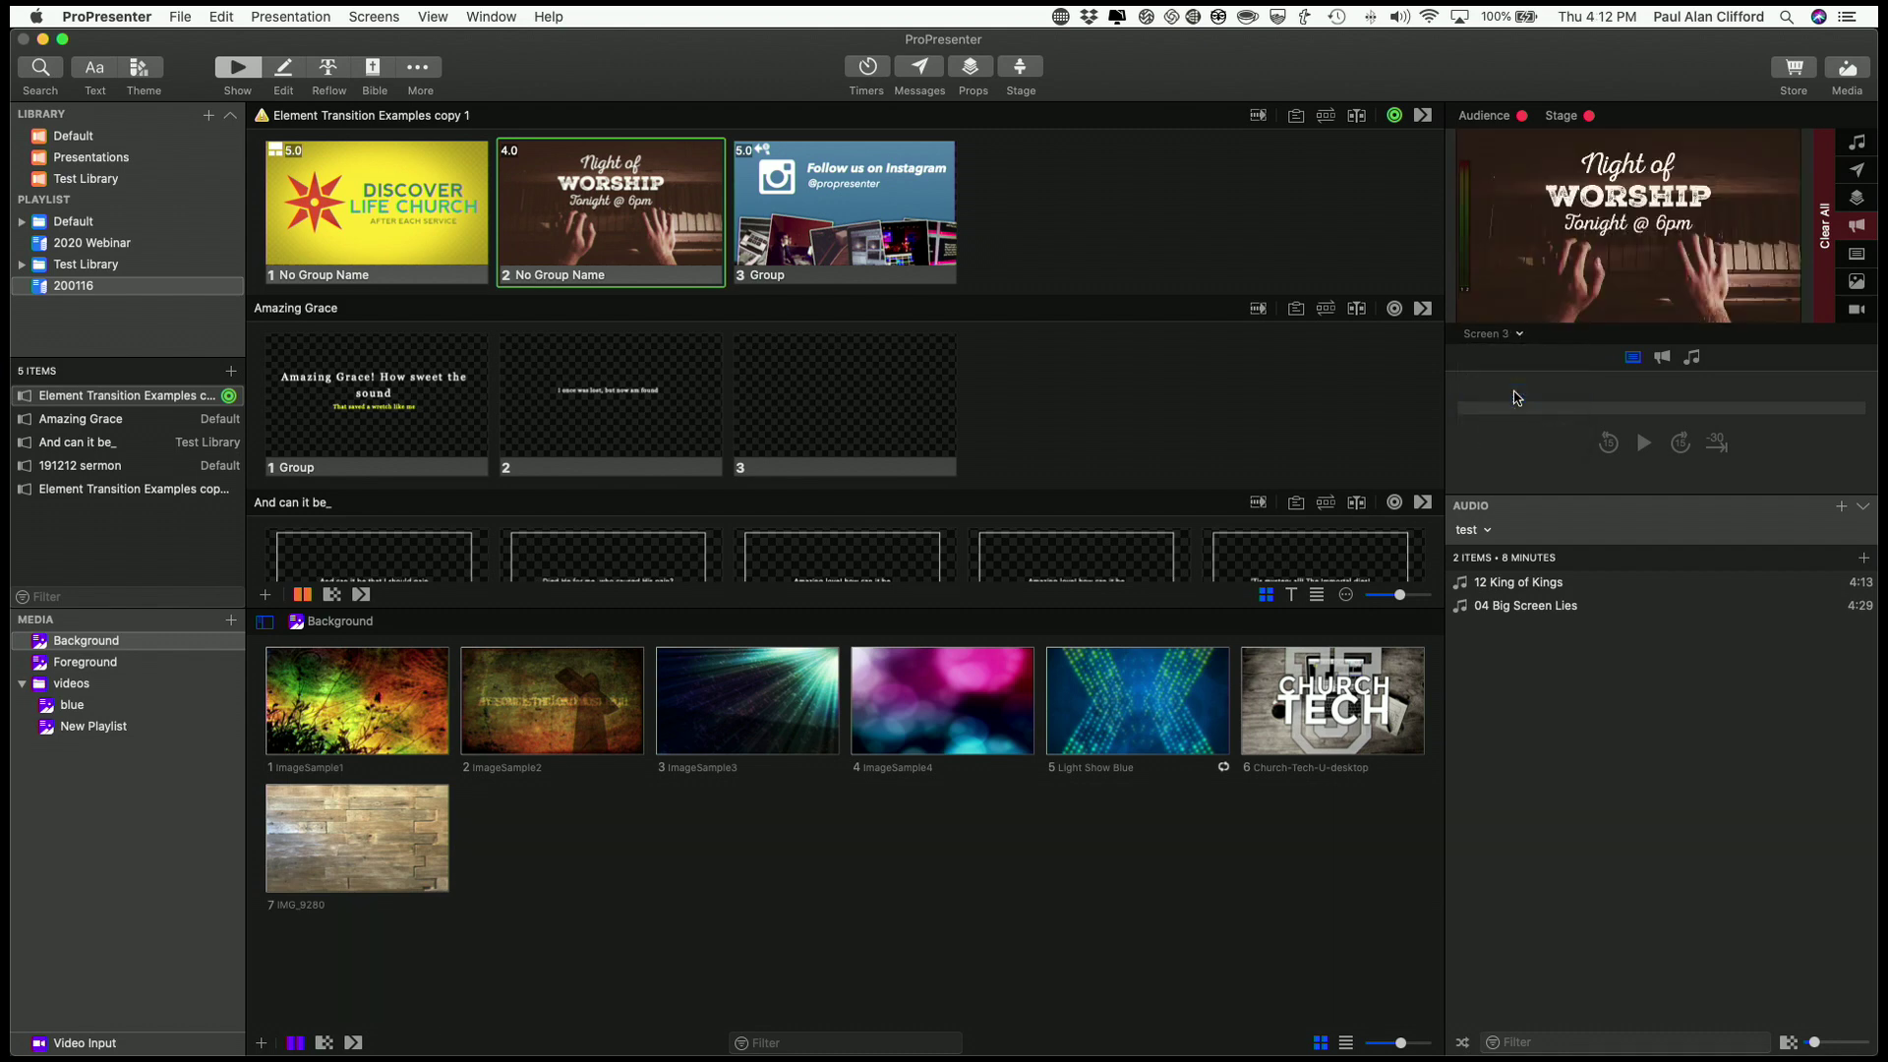
key("Right")
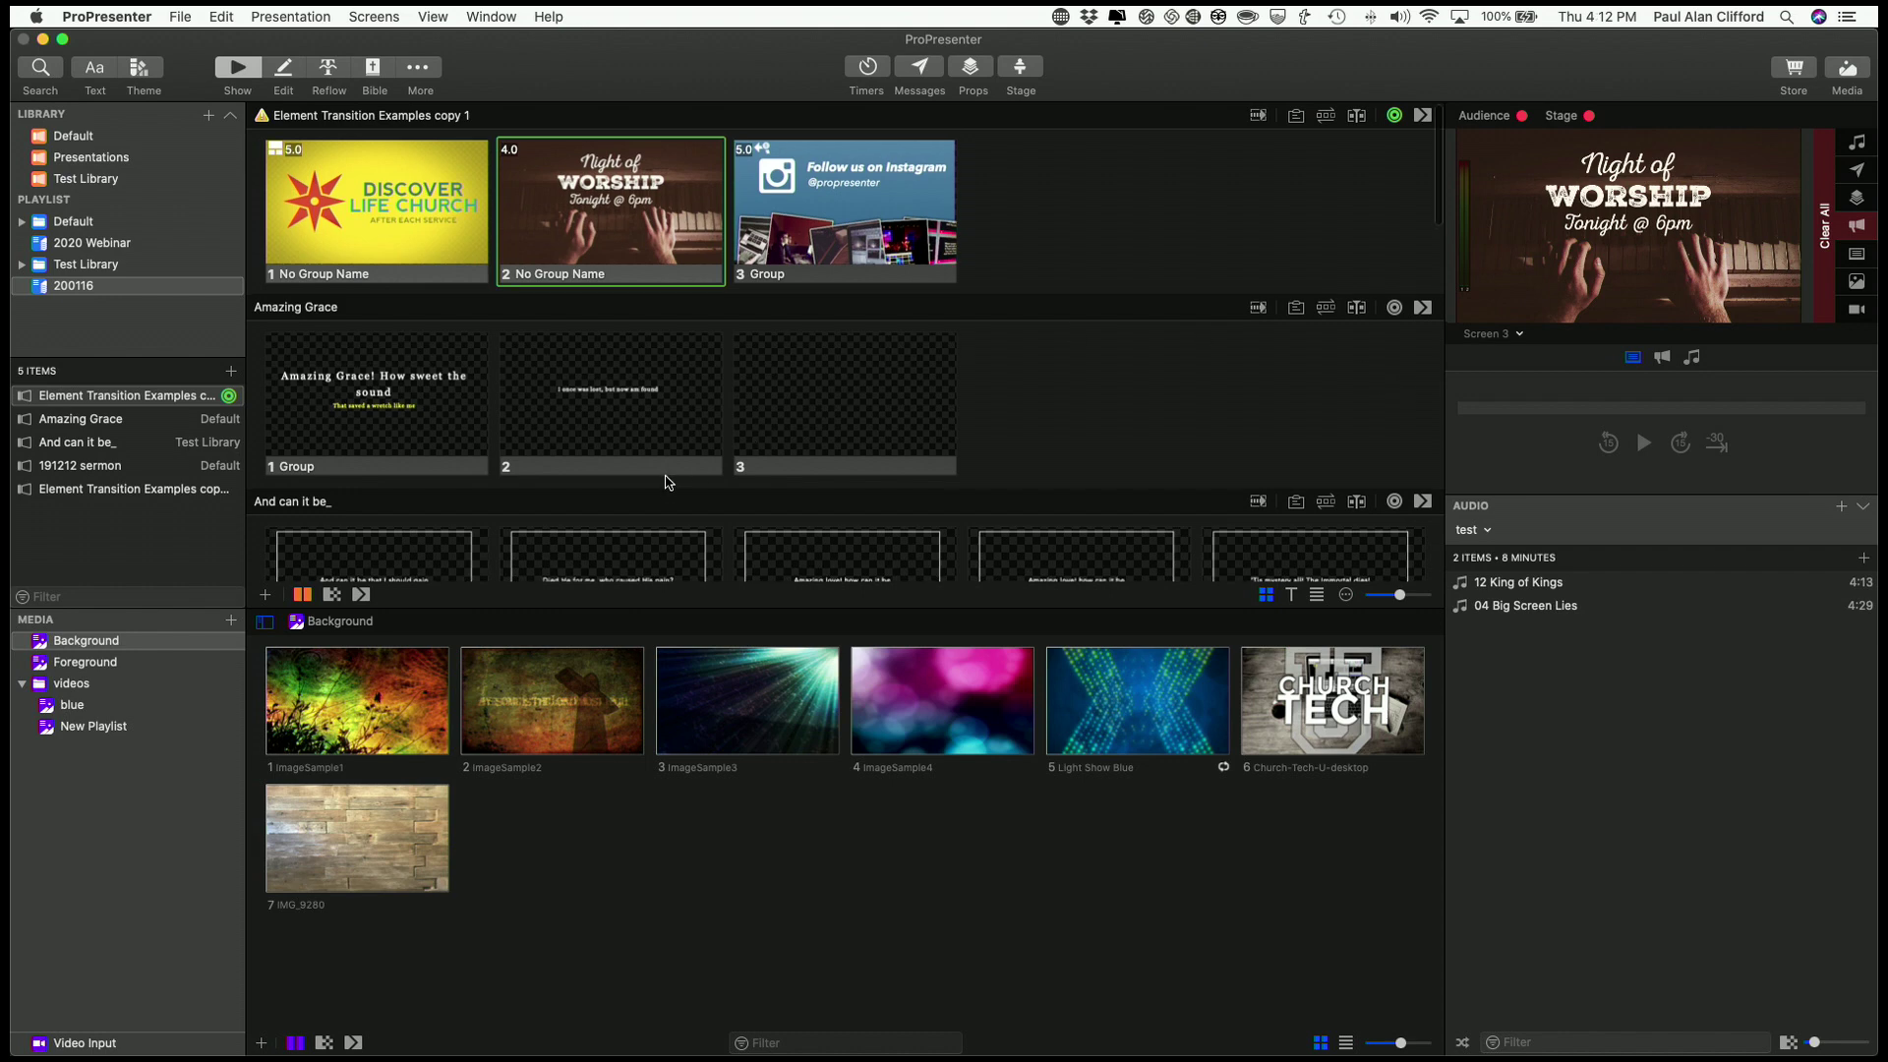
scroll(662, 476, "down", 3)
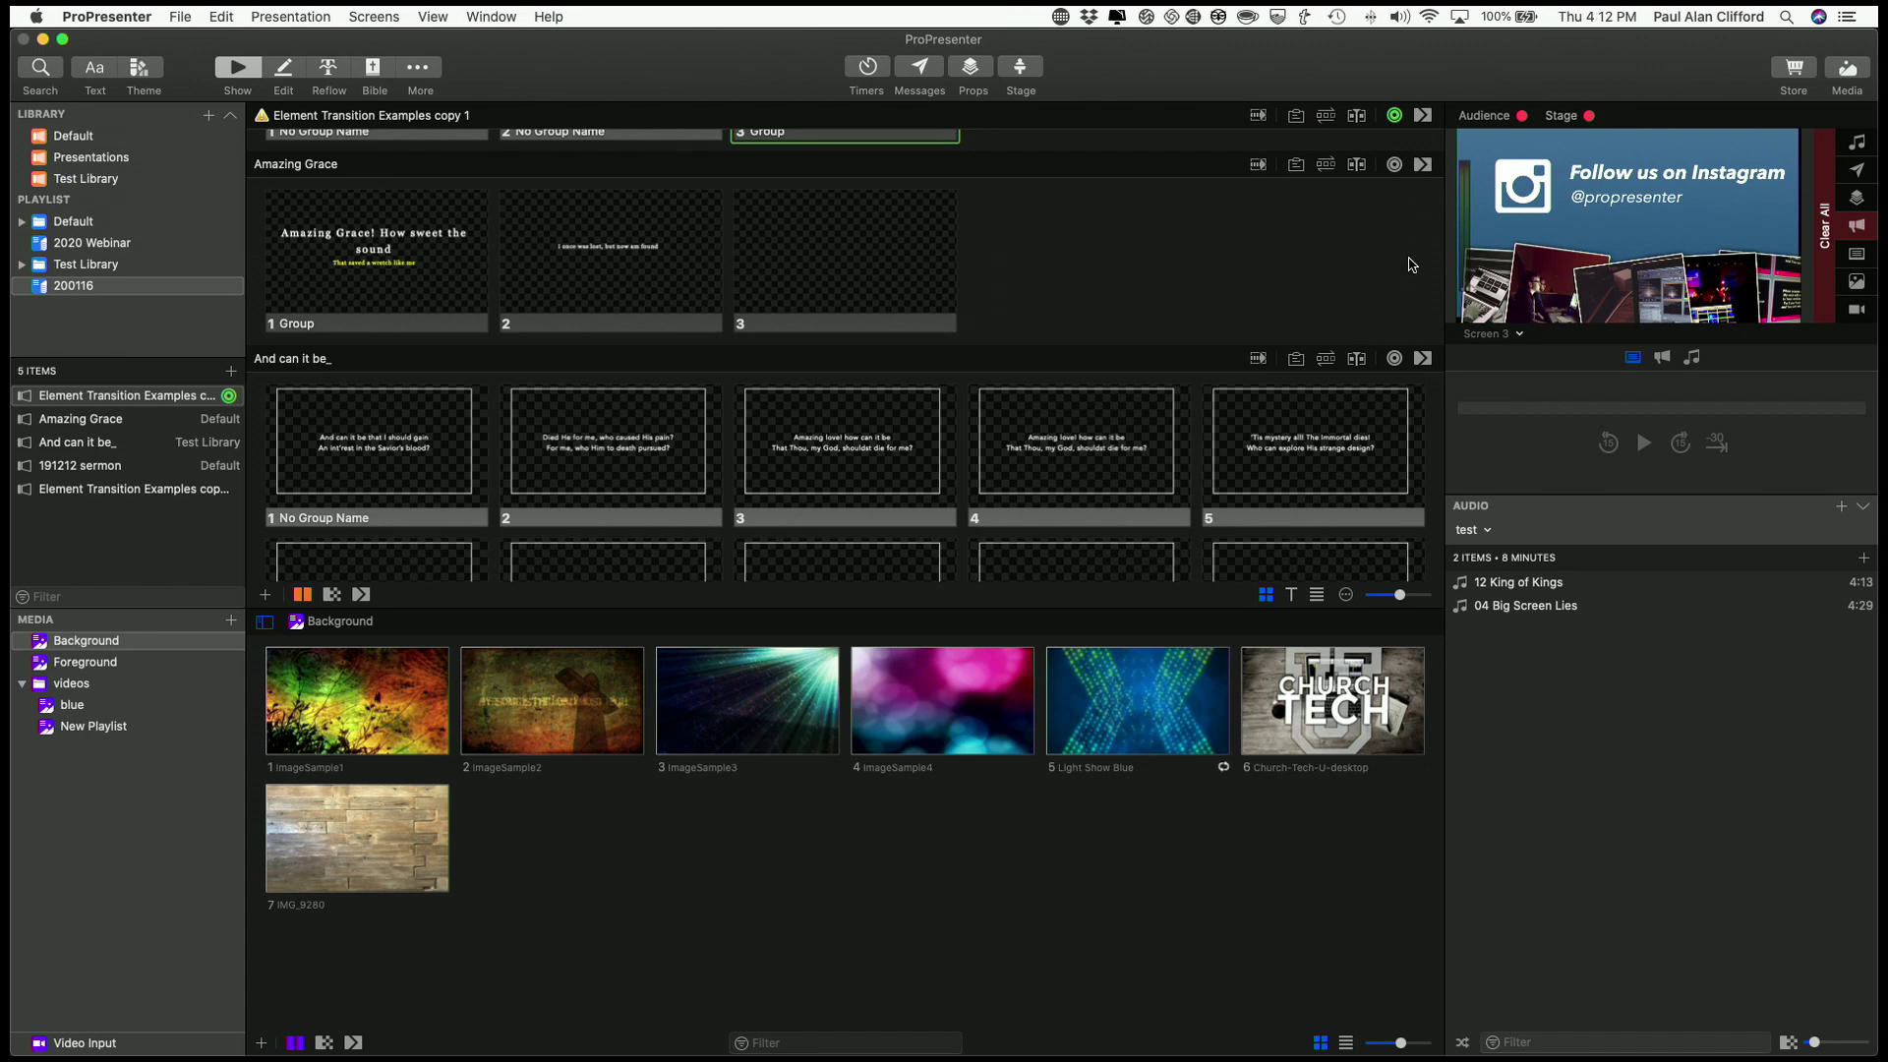
left_click(403, 482)
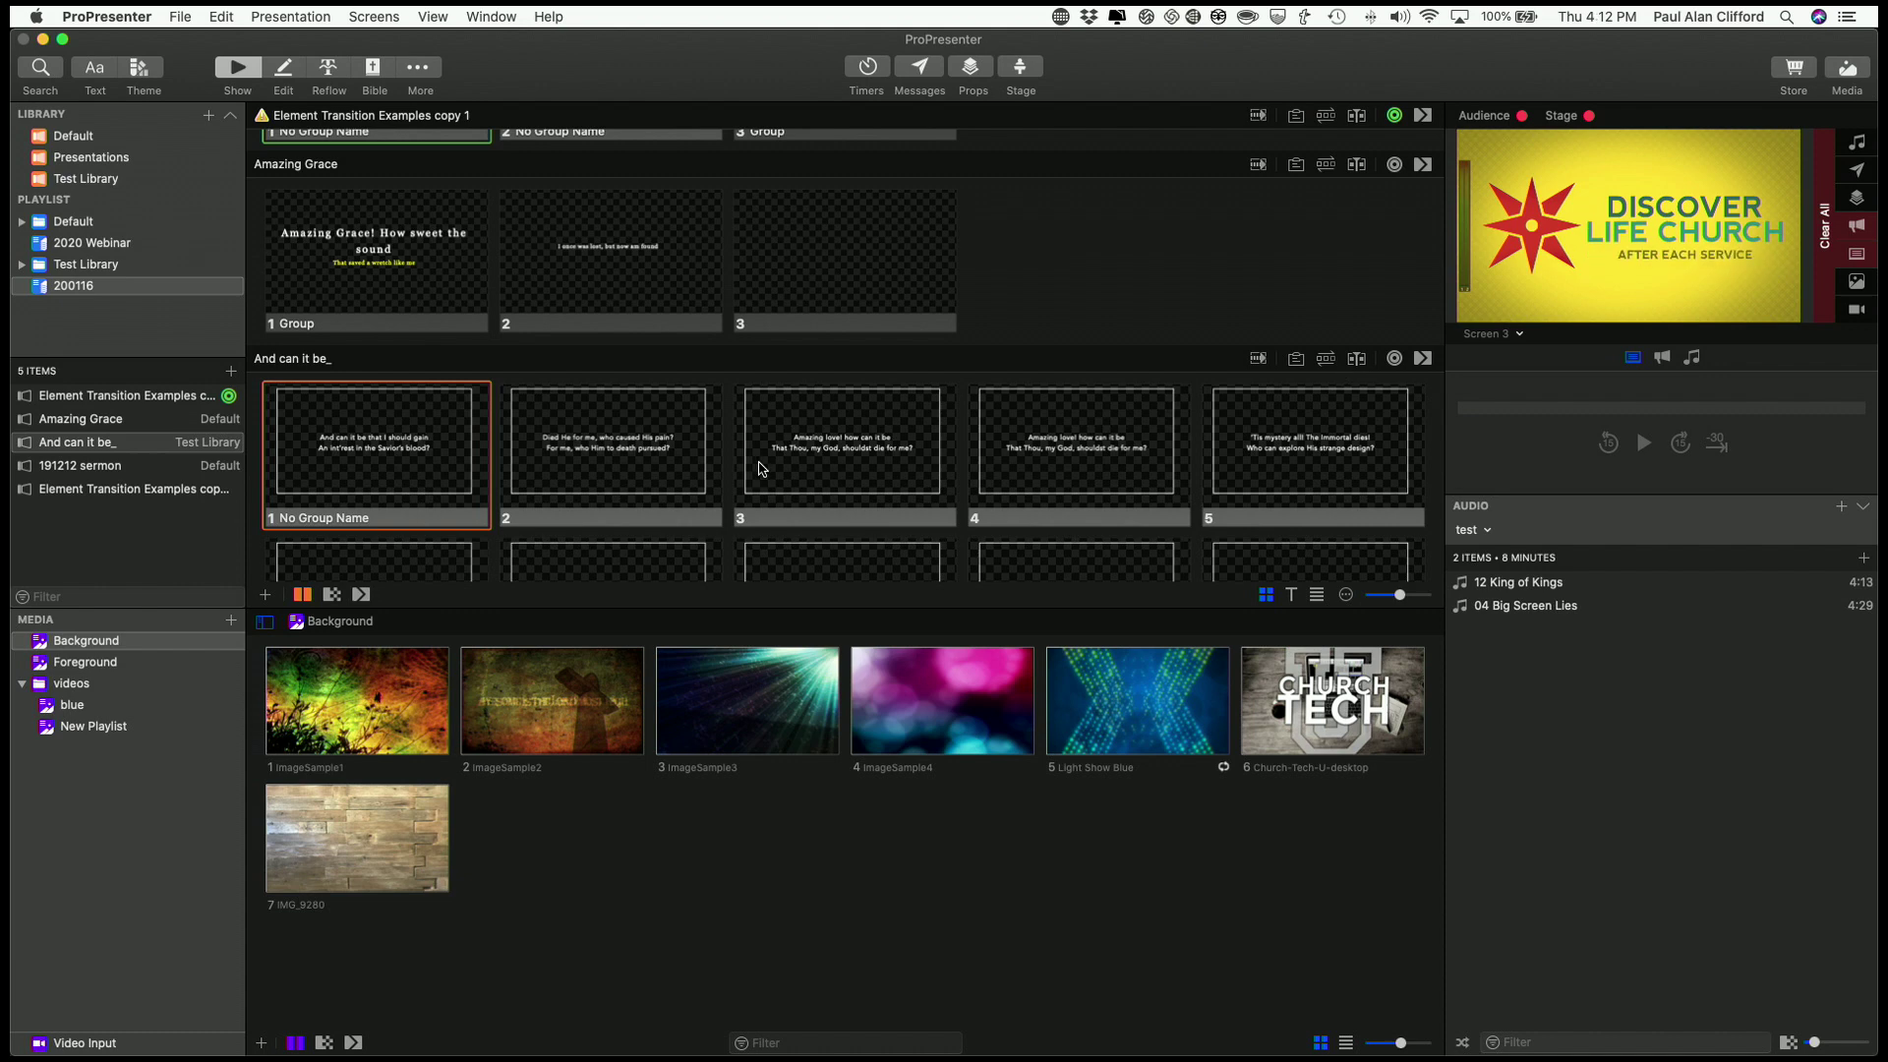
Advance the 'And can it be_' lyrics one slide and preview Screen 2's output.
key("Right")
key("Right")
key("Right")
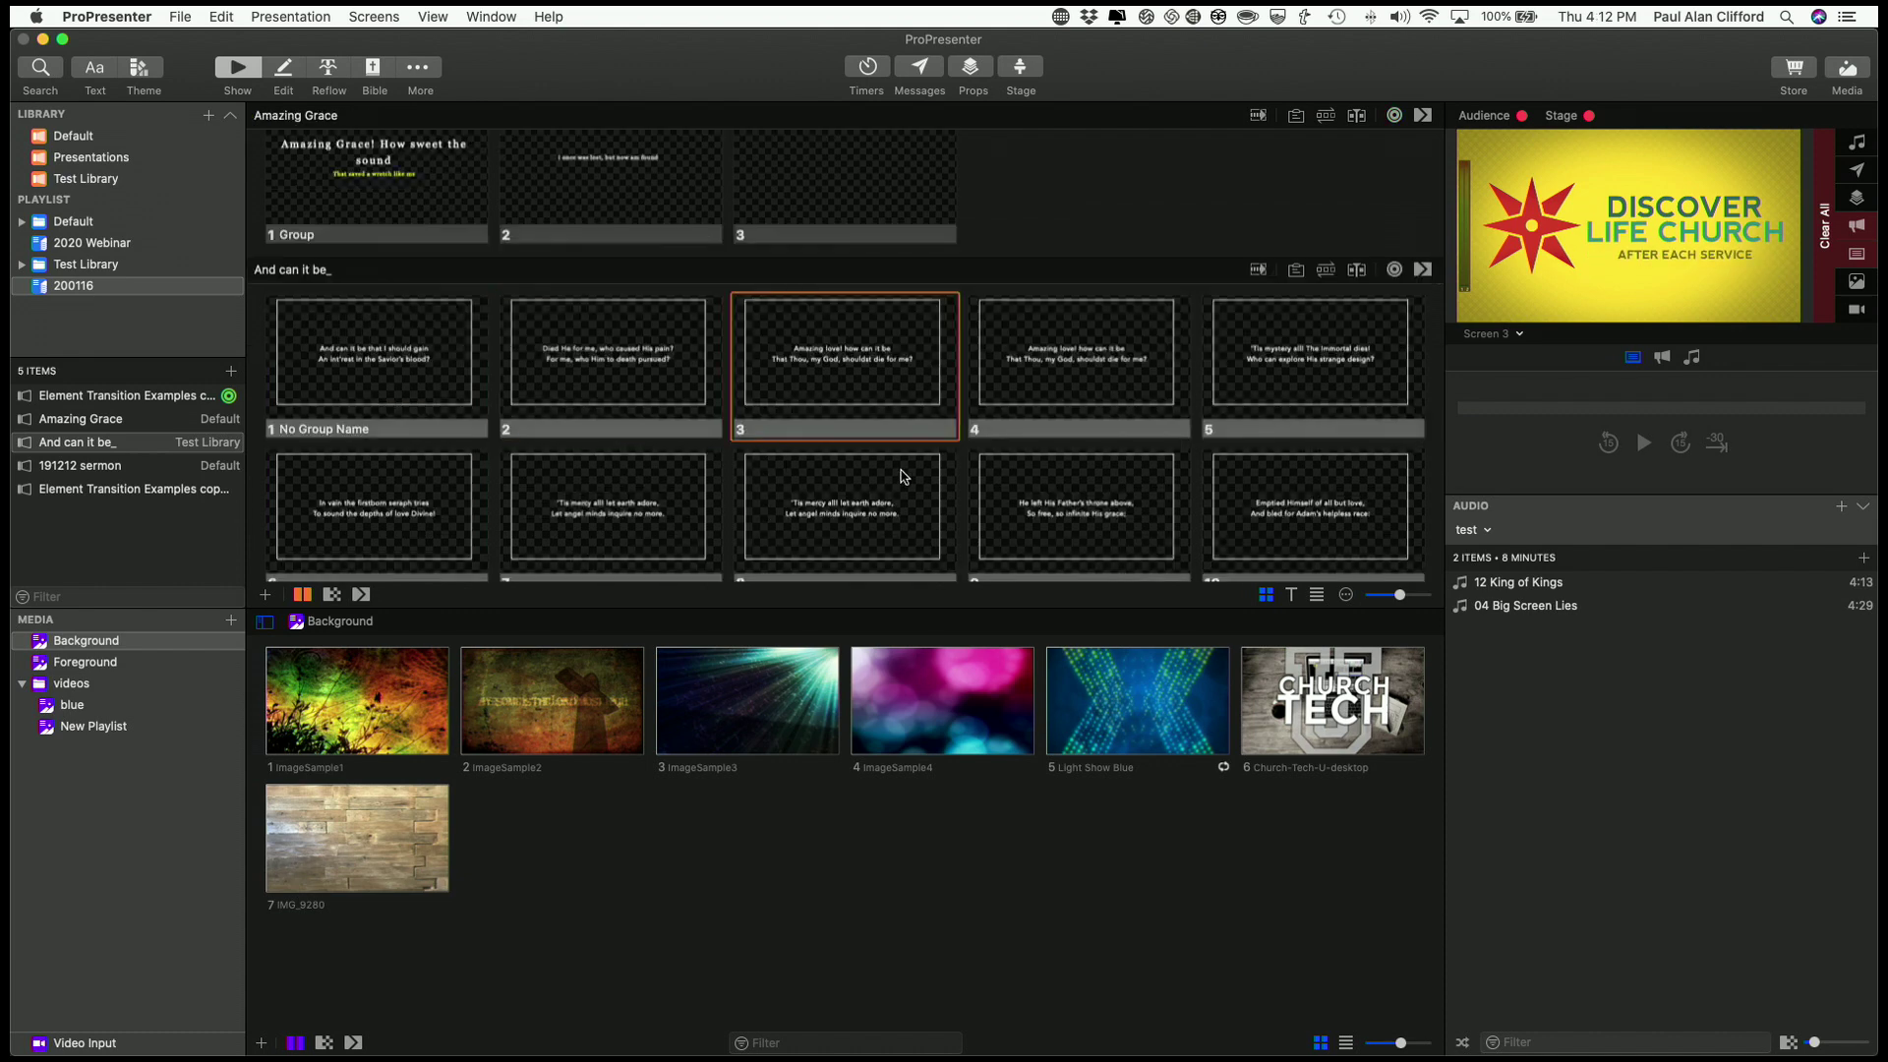
left_click(1522, 335)
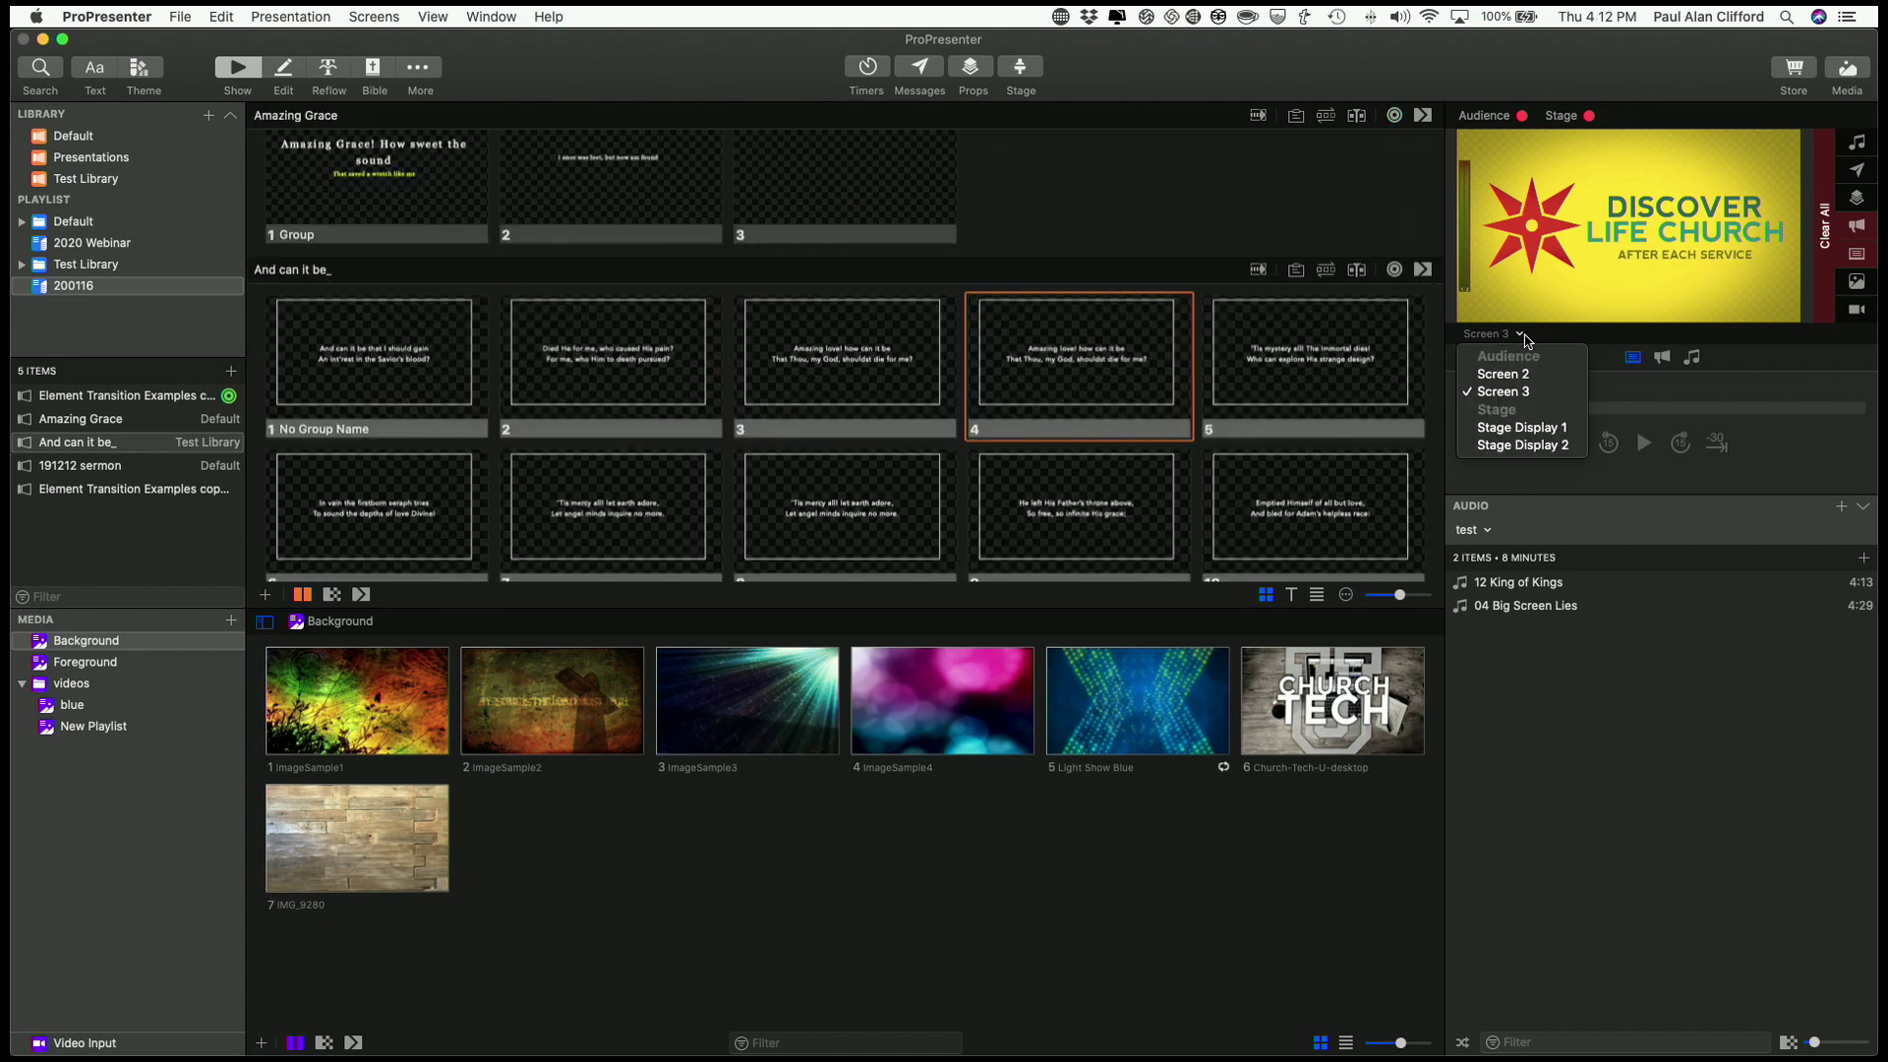
left_click(1515, 371)
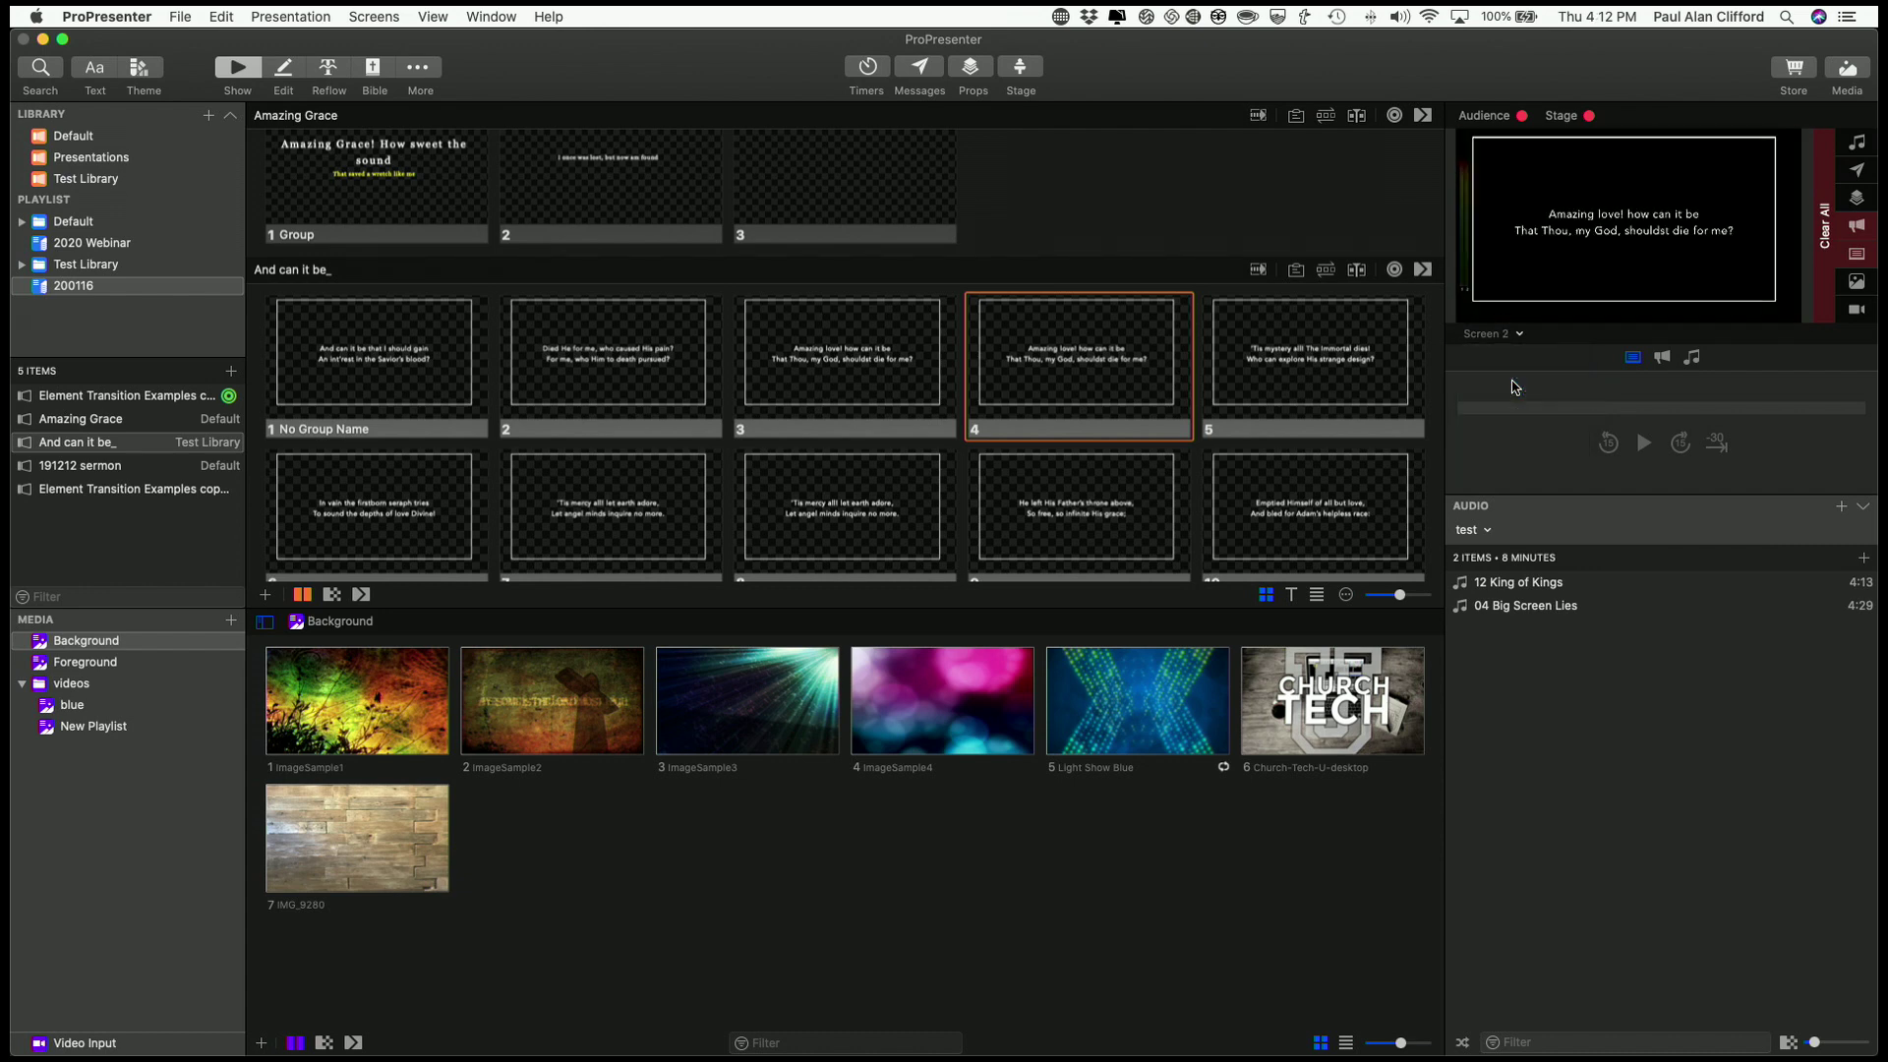
Step the lyrics to slide 10, then confirm Screen 3 still shows only announcements.
key("Right")
key("Right")
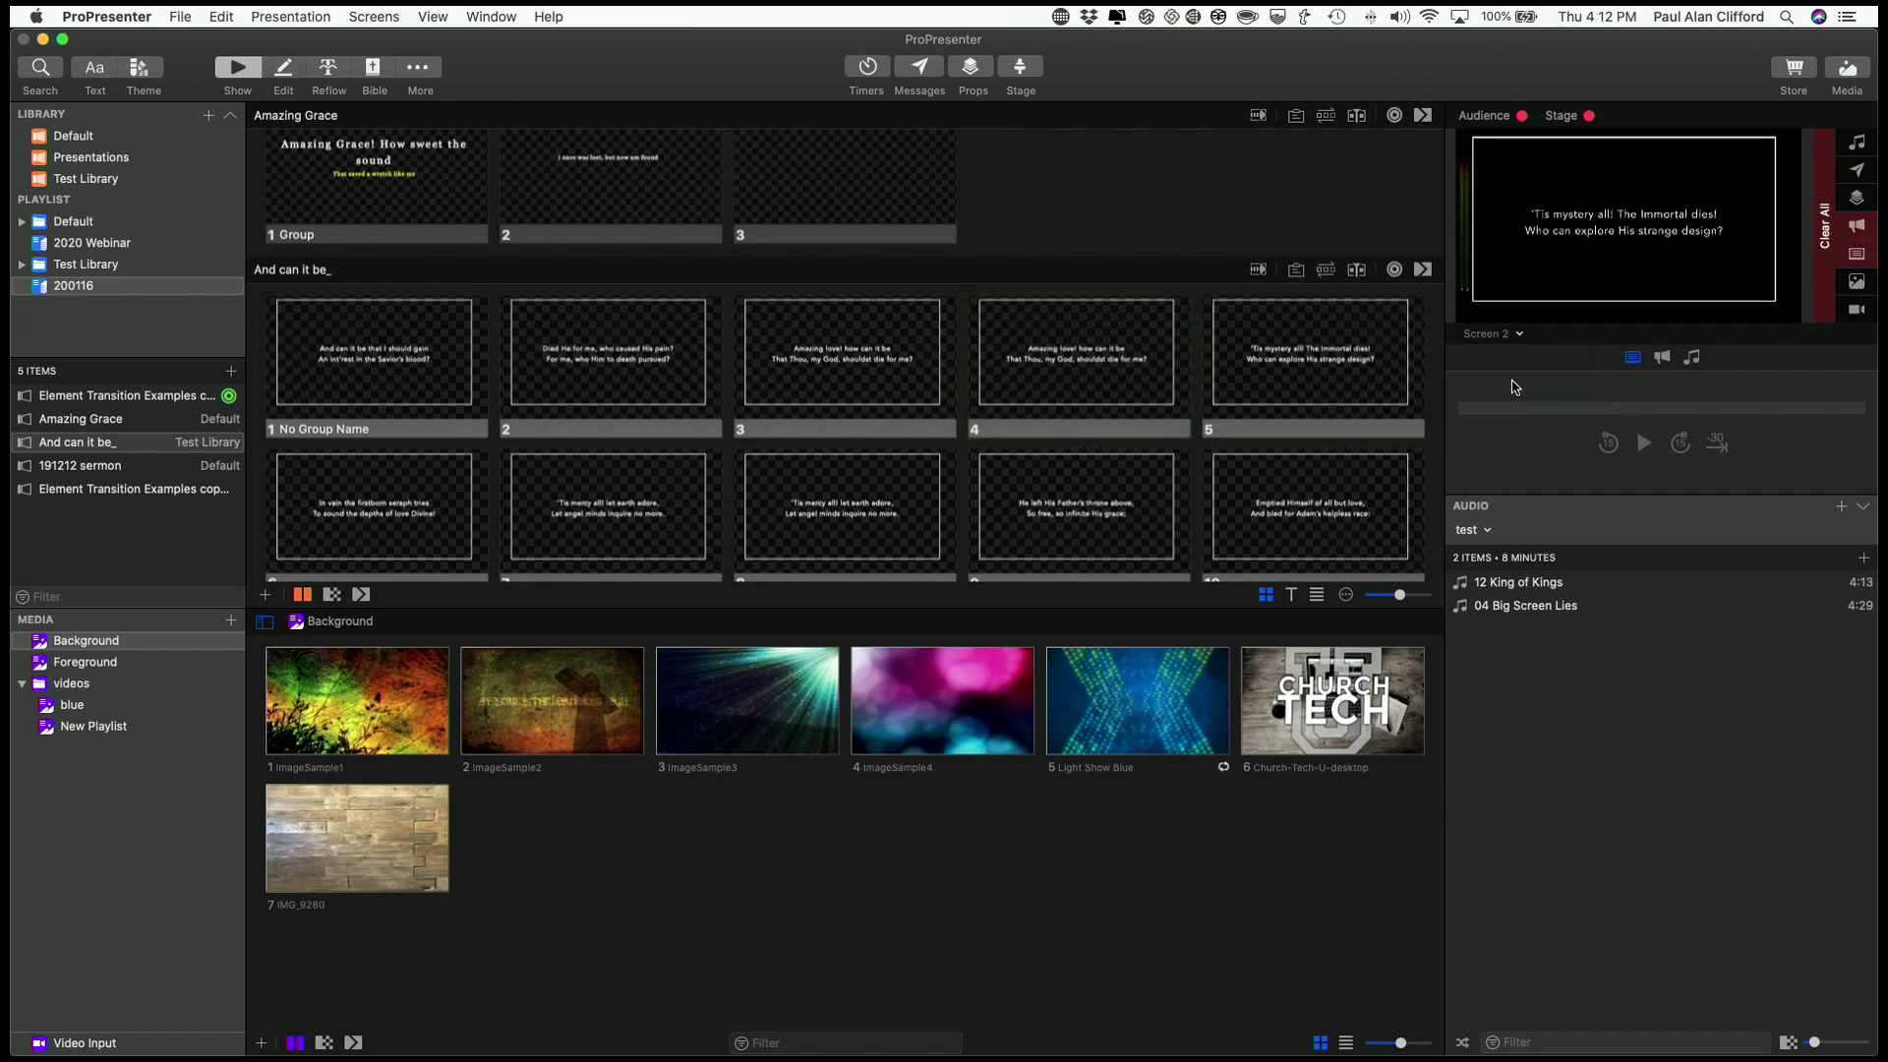
key("Right")
key("Right")
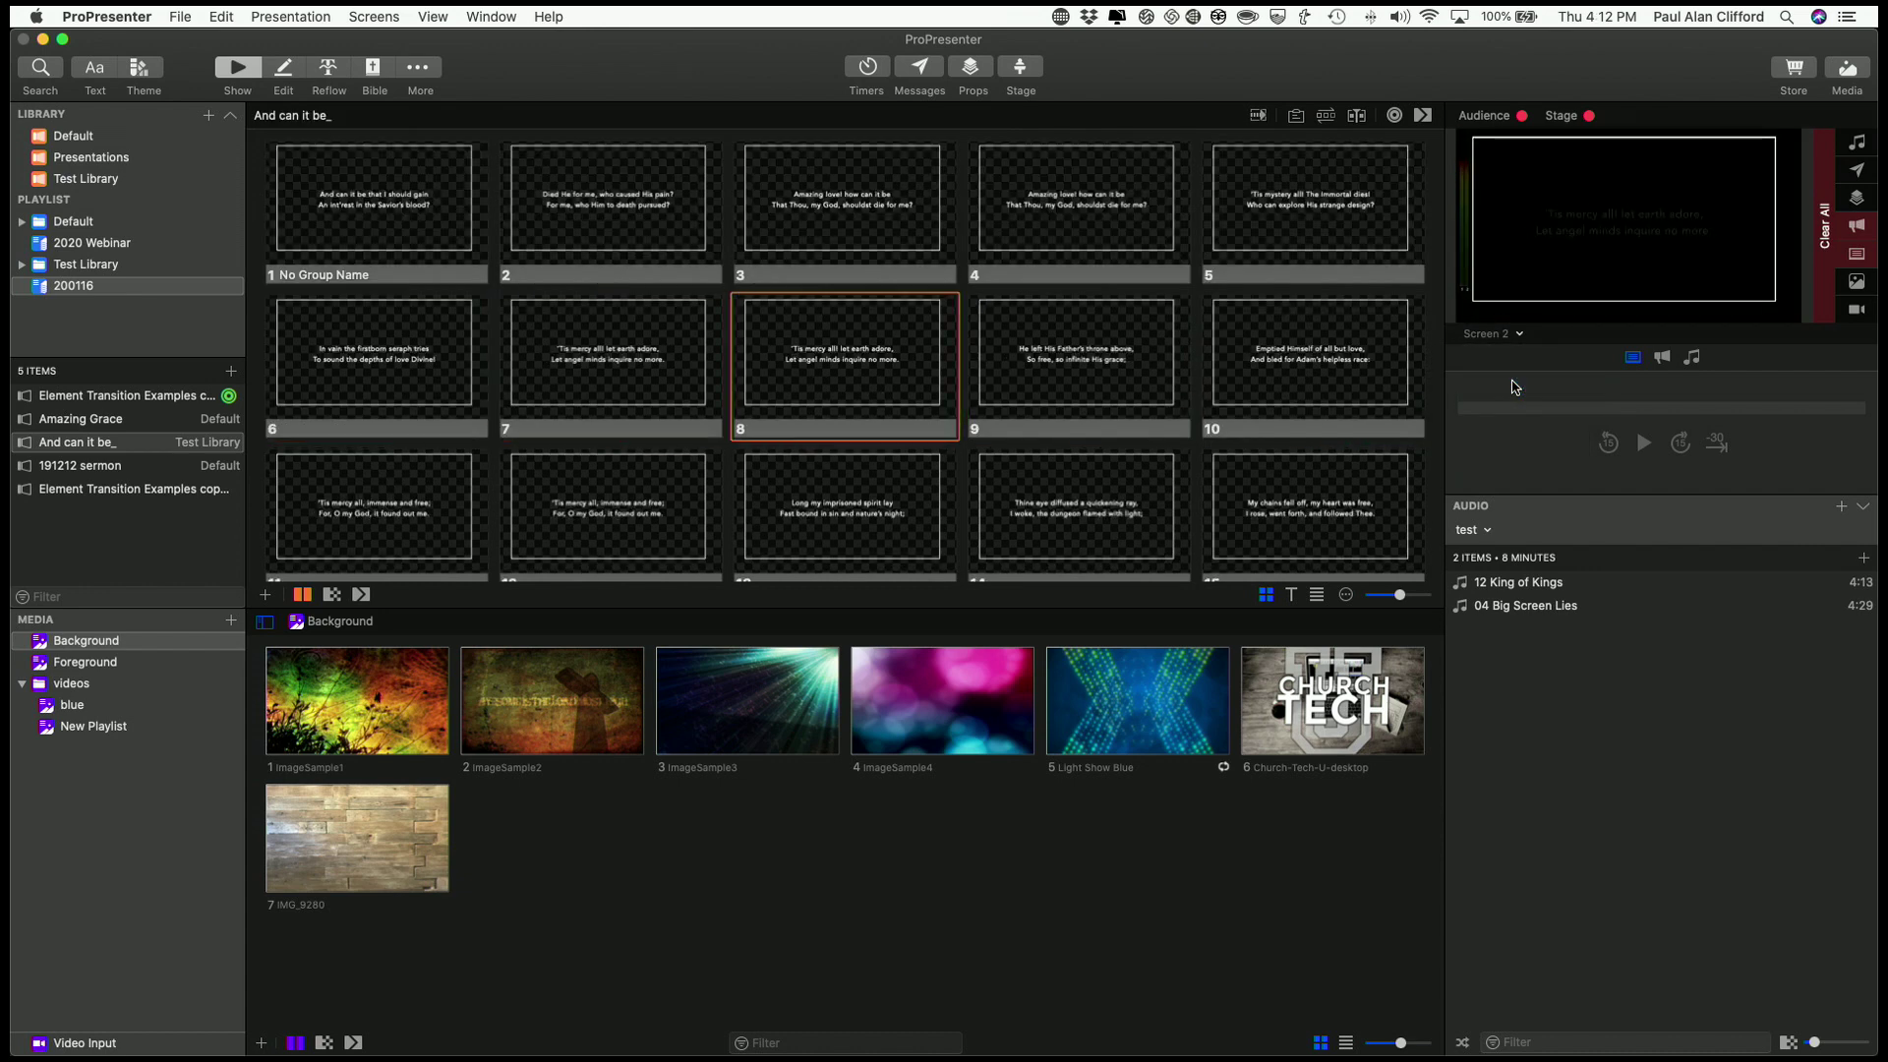
key("Right")
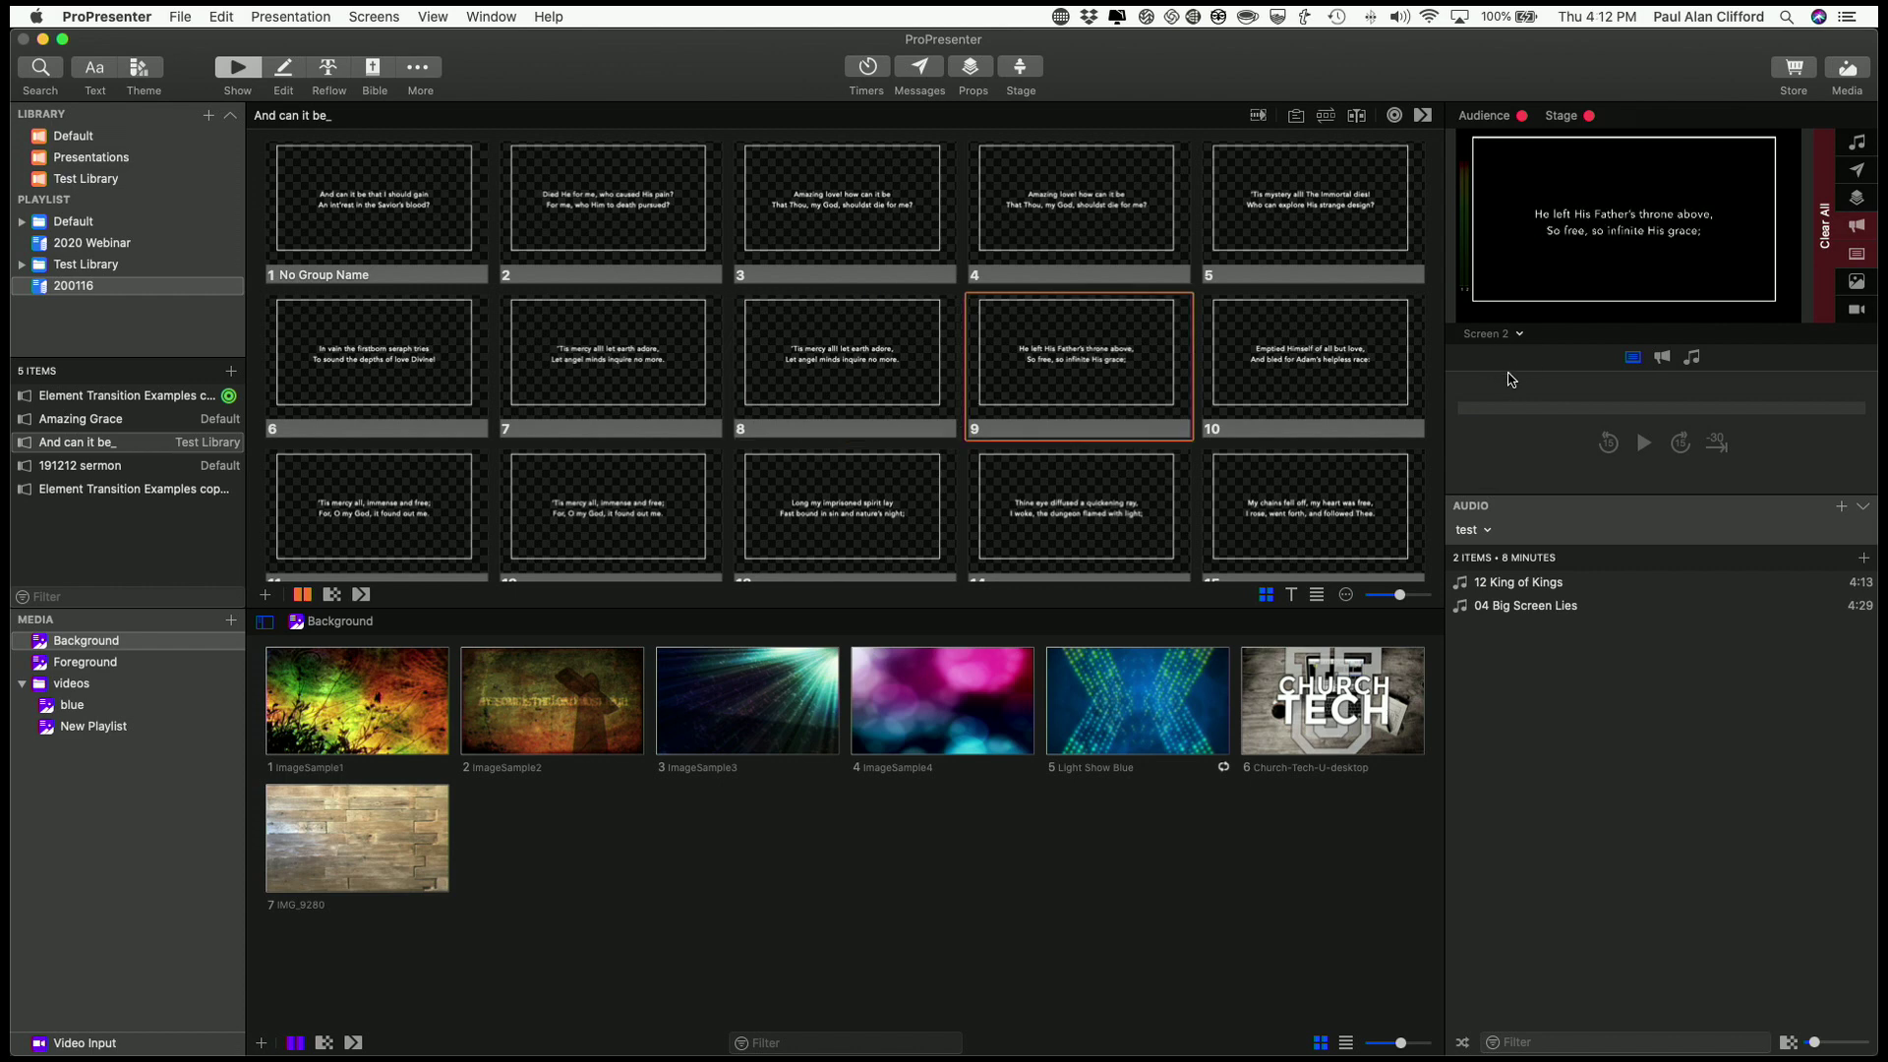
key("Right")
left_click(1518, 334)
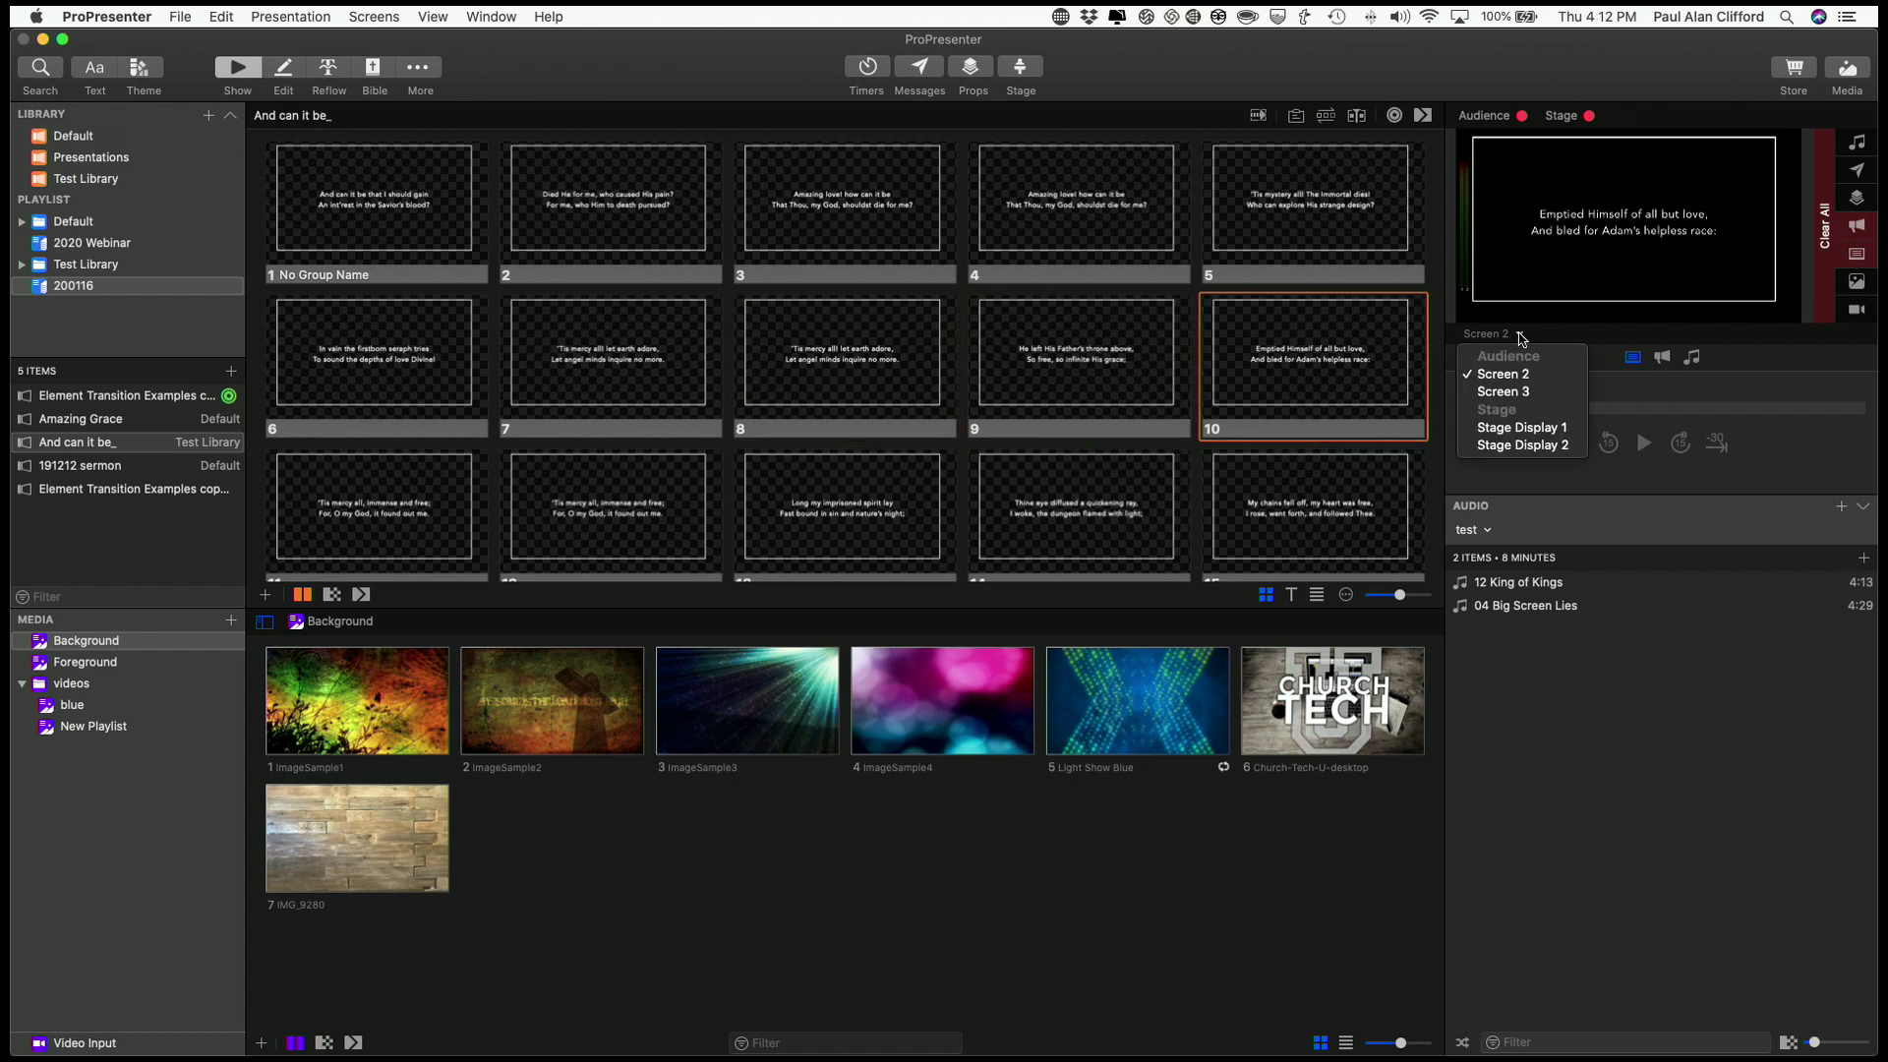
left_click(1519, 392)
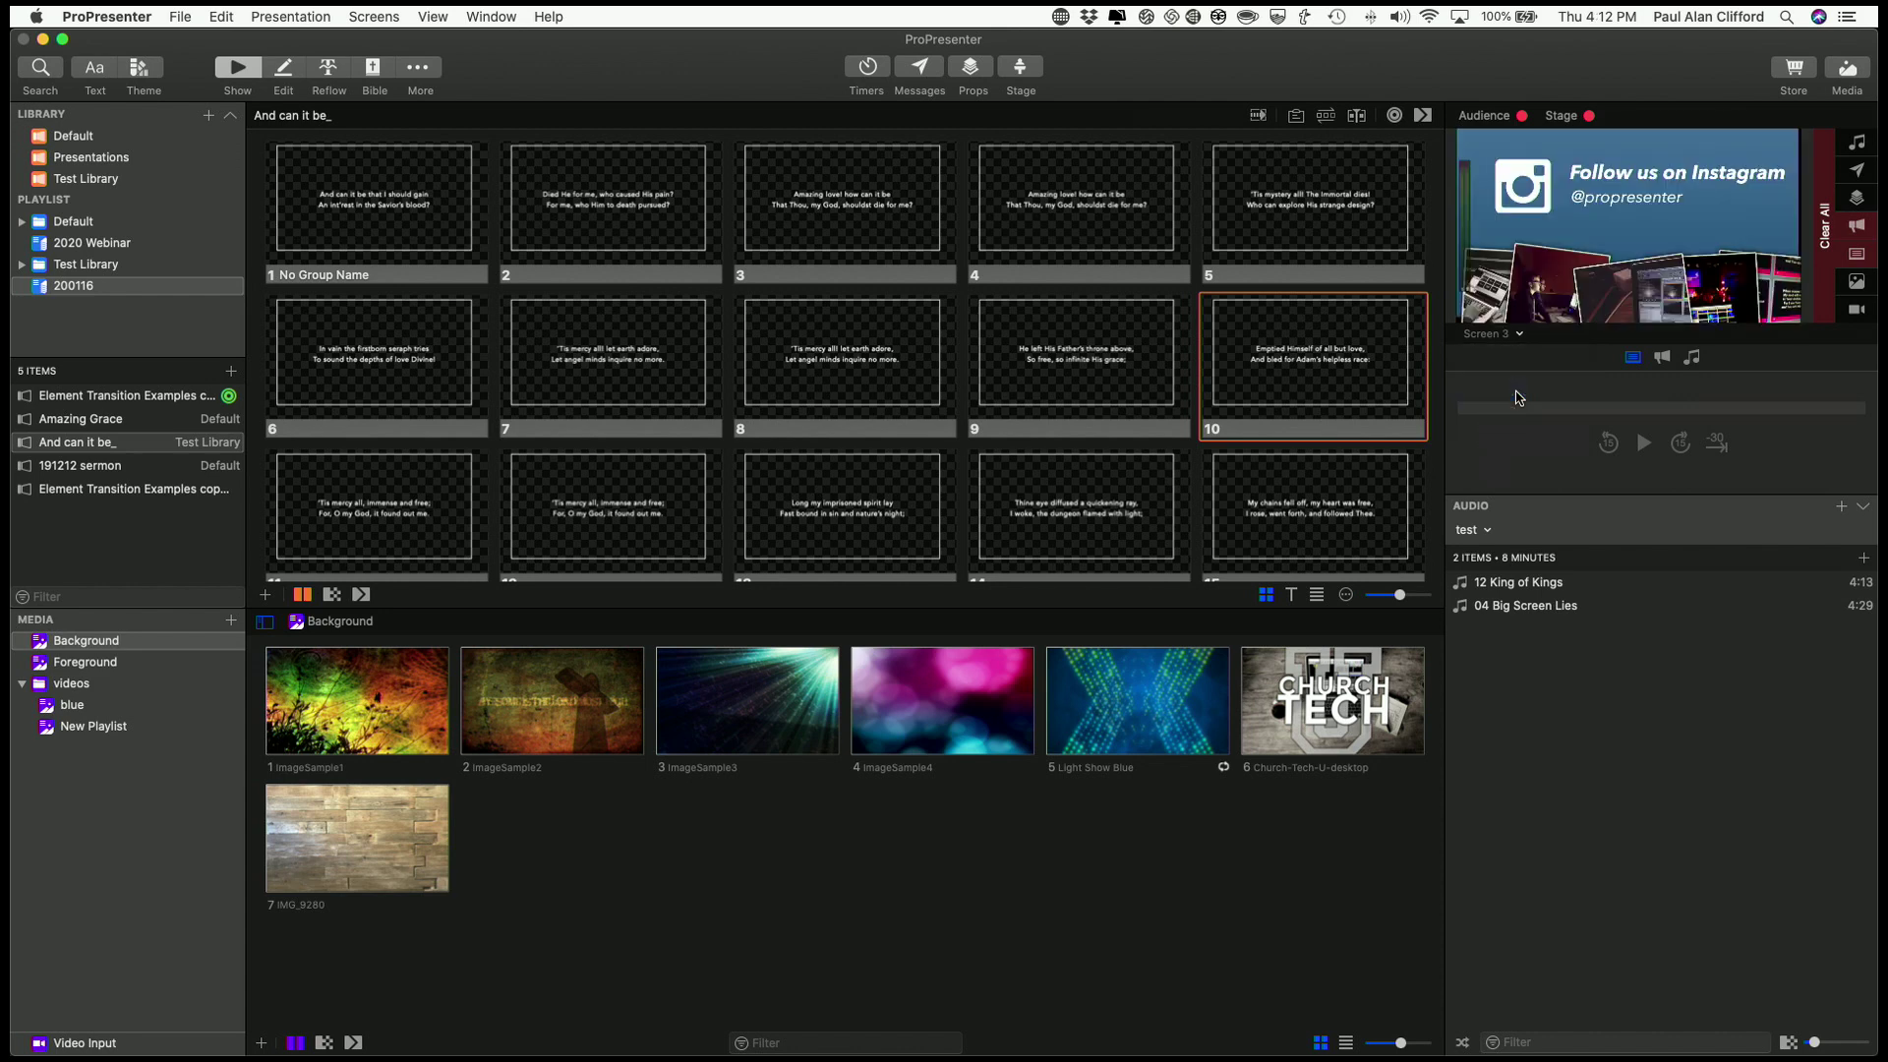